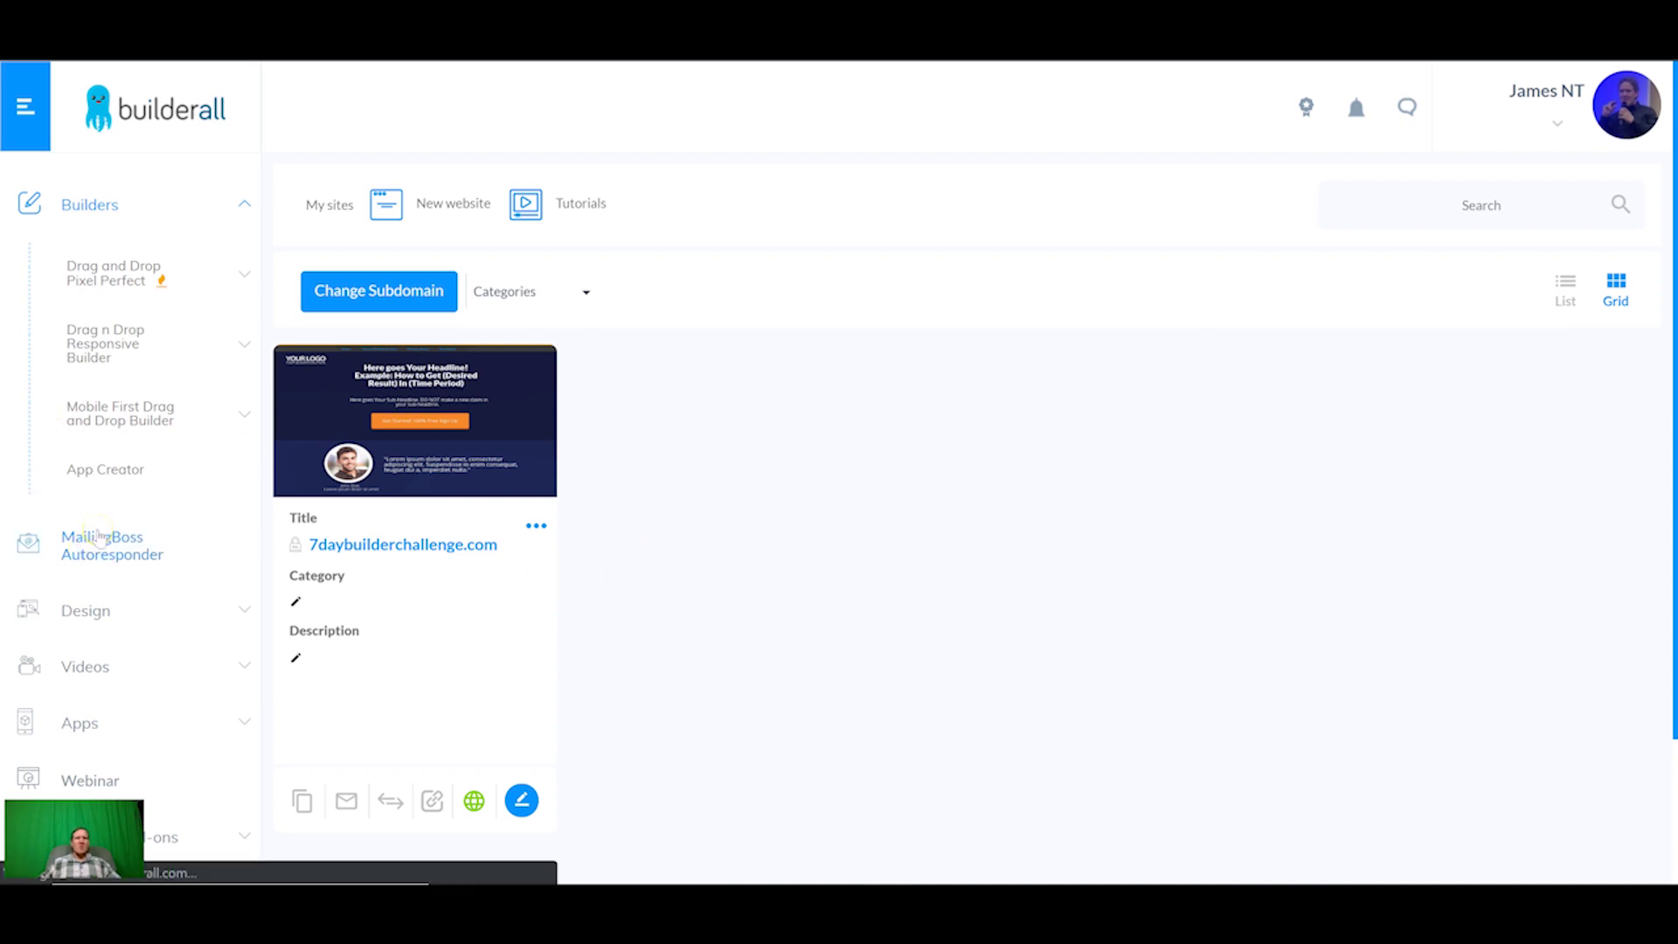
Open MailingBoss Autoresponder, then edit the 7daybuilderchallenge.com Home 1 page in Pixel Perfect.
left_click(102, 537)
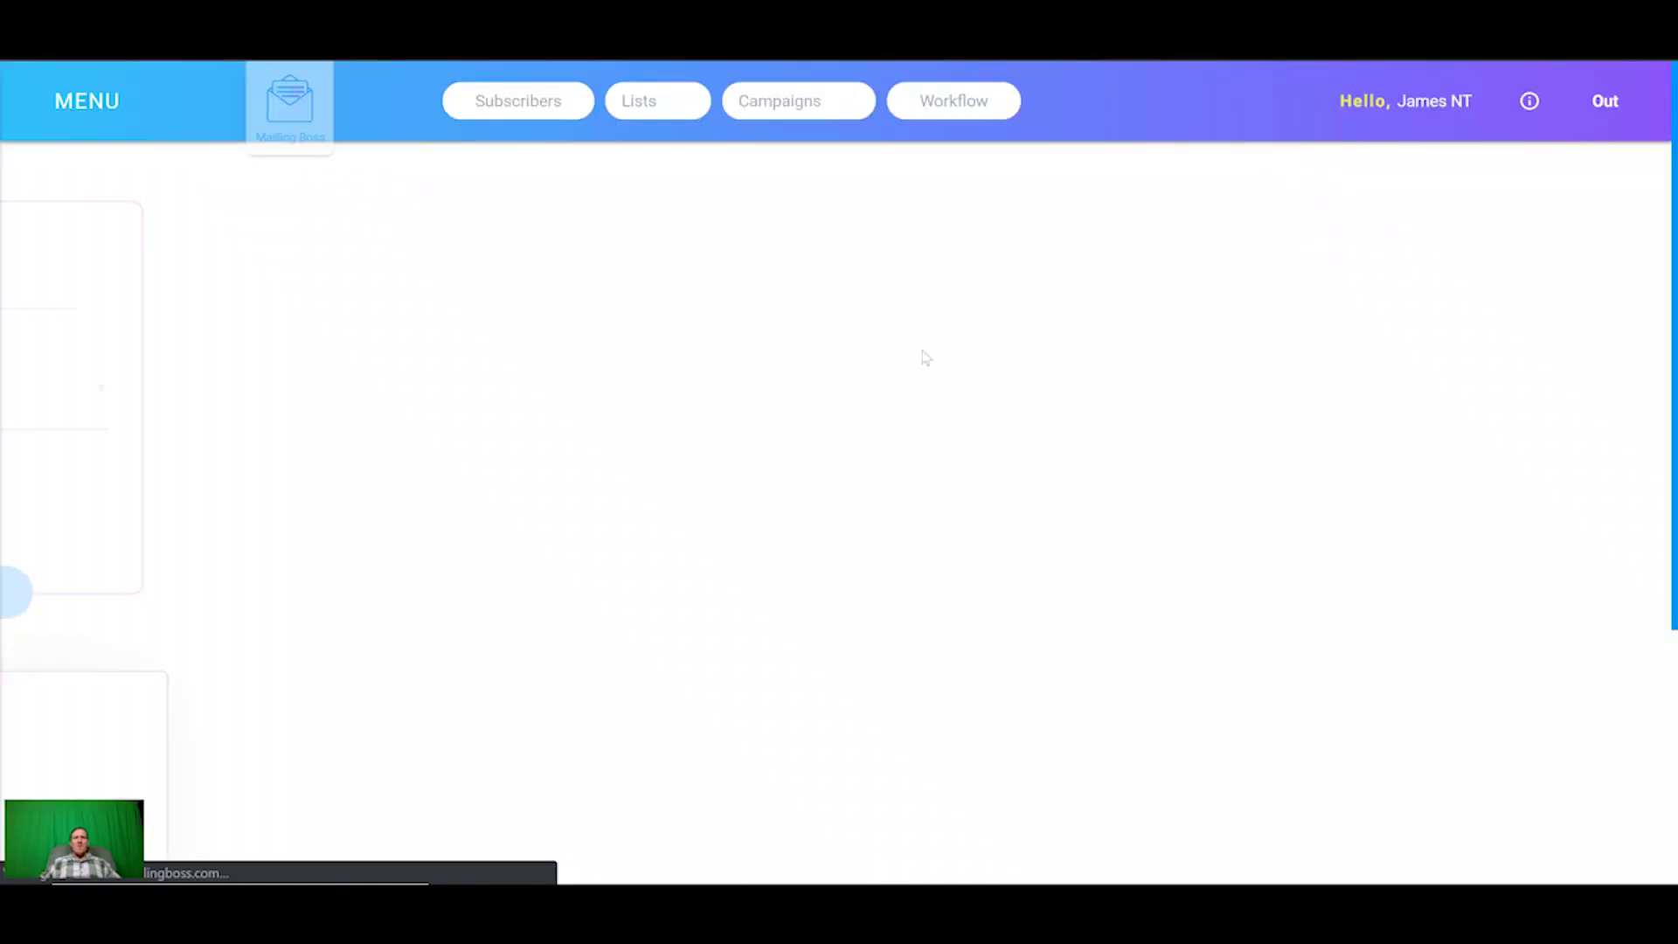
left_click(888, 349)
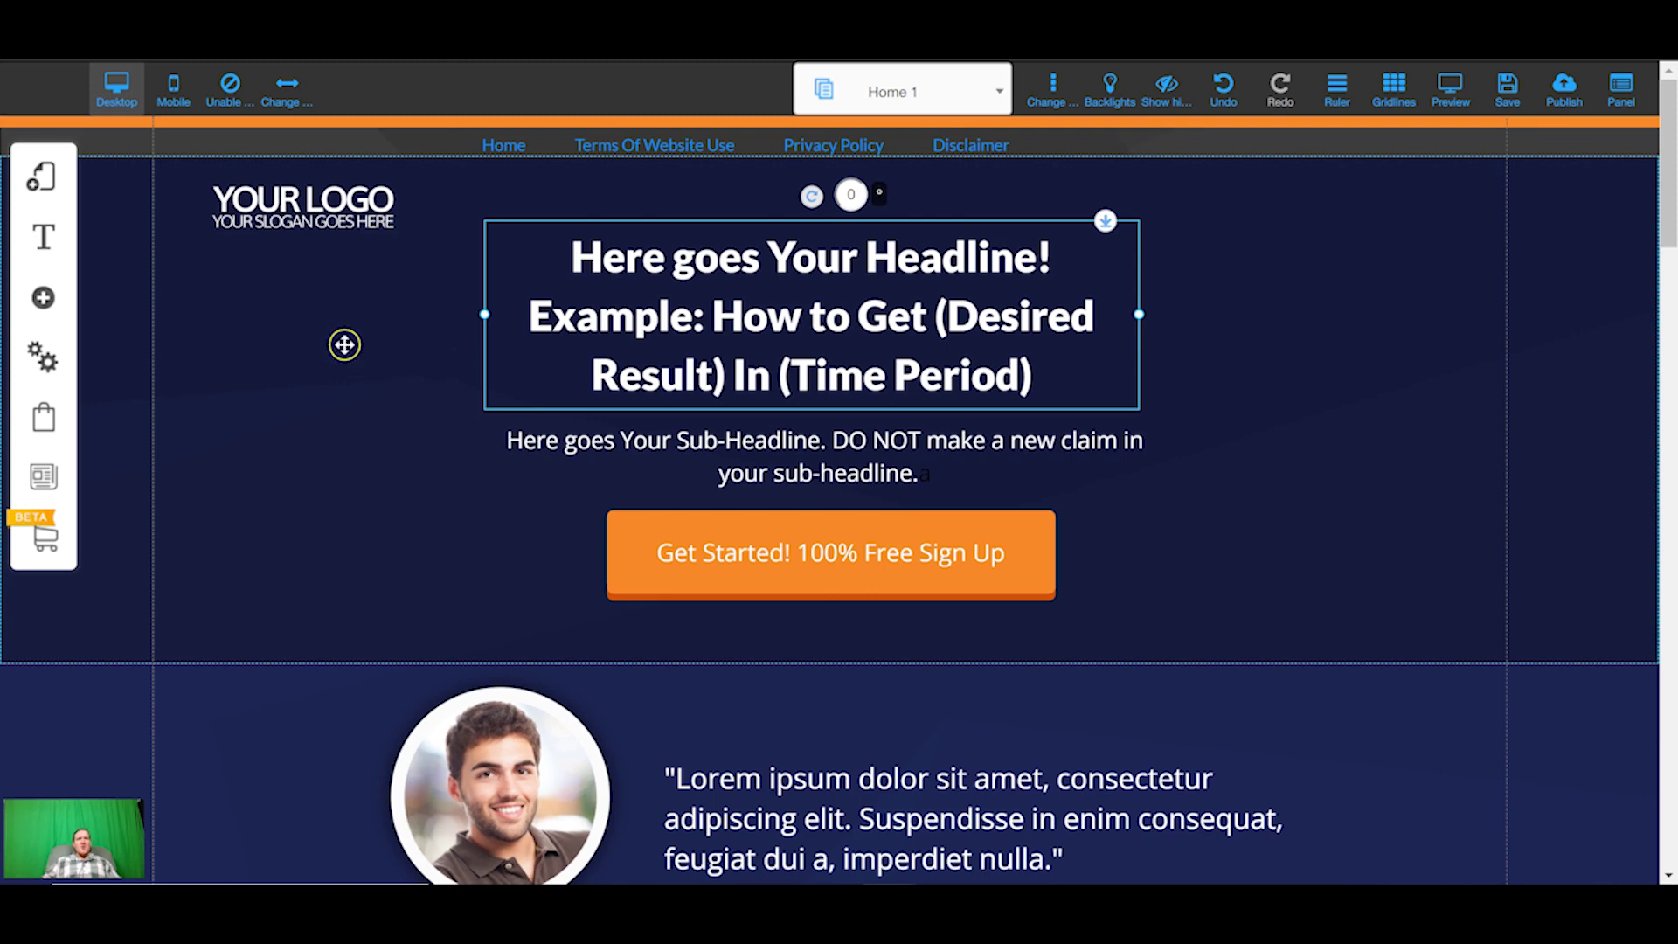
Add a page to the Sales page layout using the Optin template Email Optin - Eighteen.
left_click(35, 177)
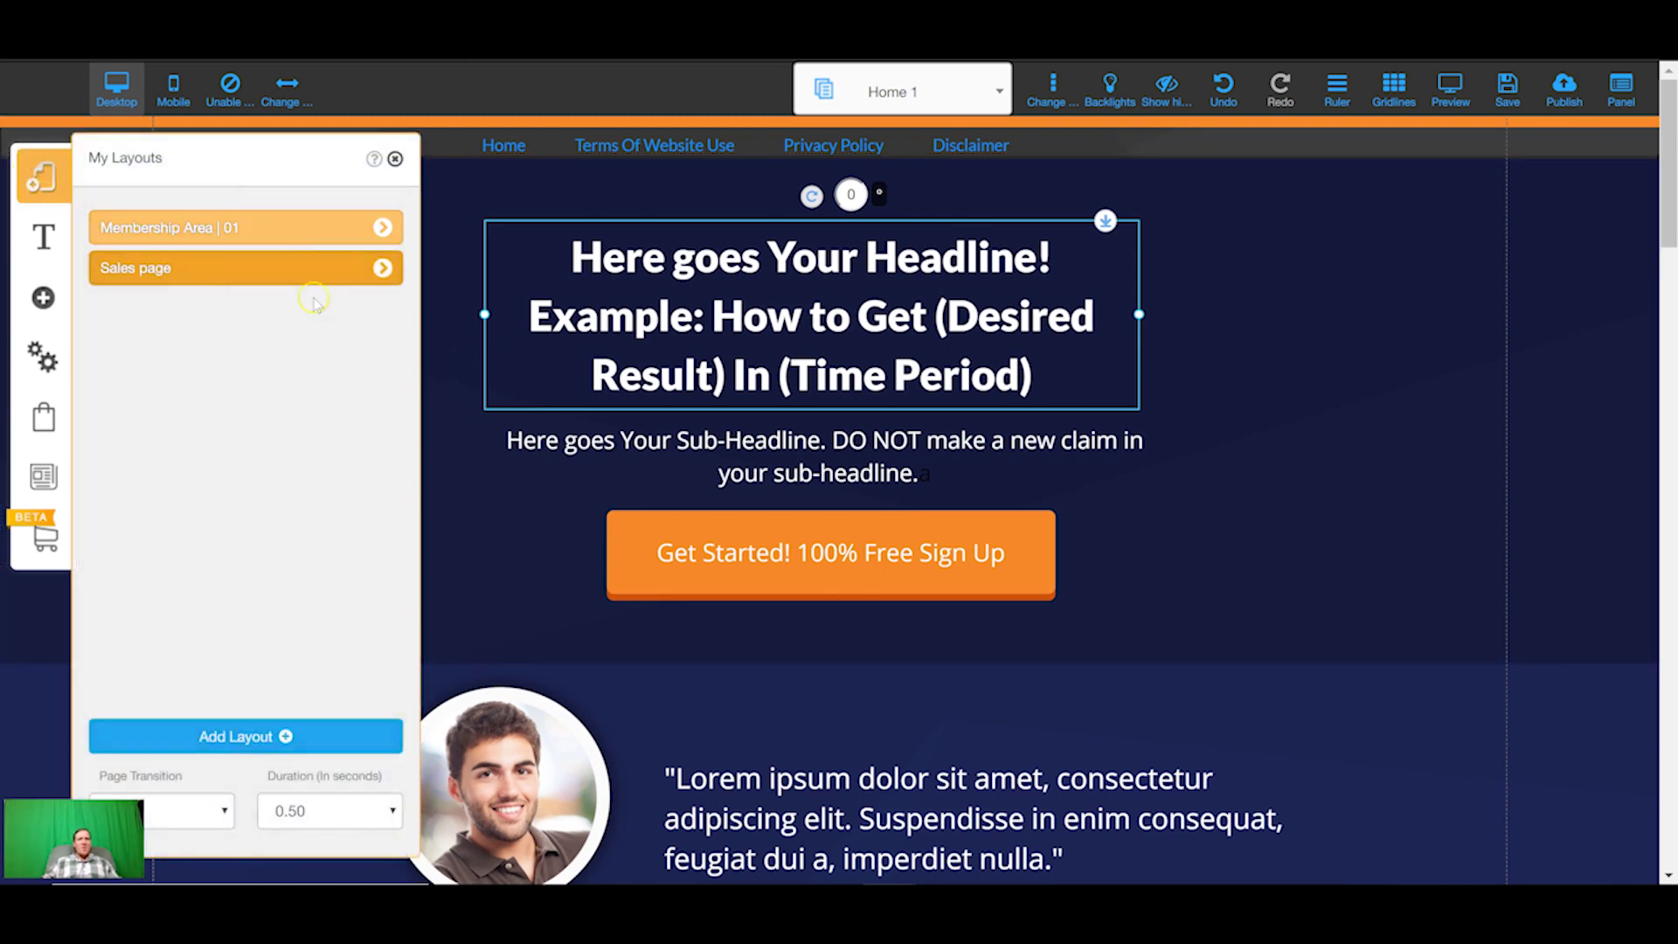
left_click(382, 269)
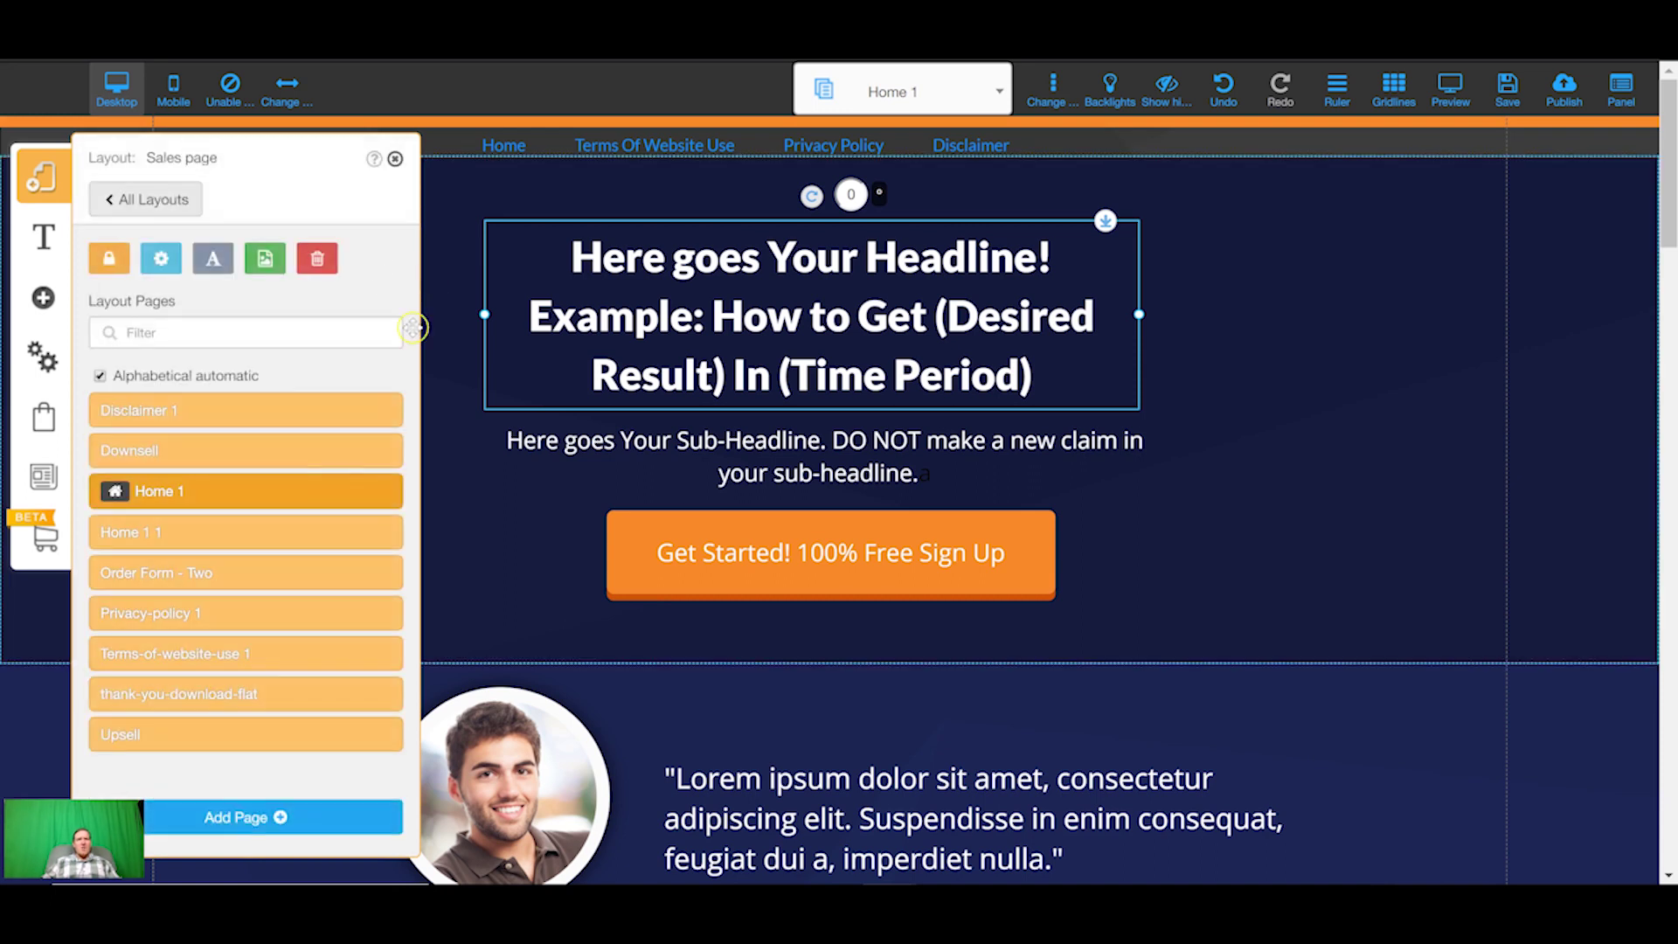
left_click(335, 486)
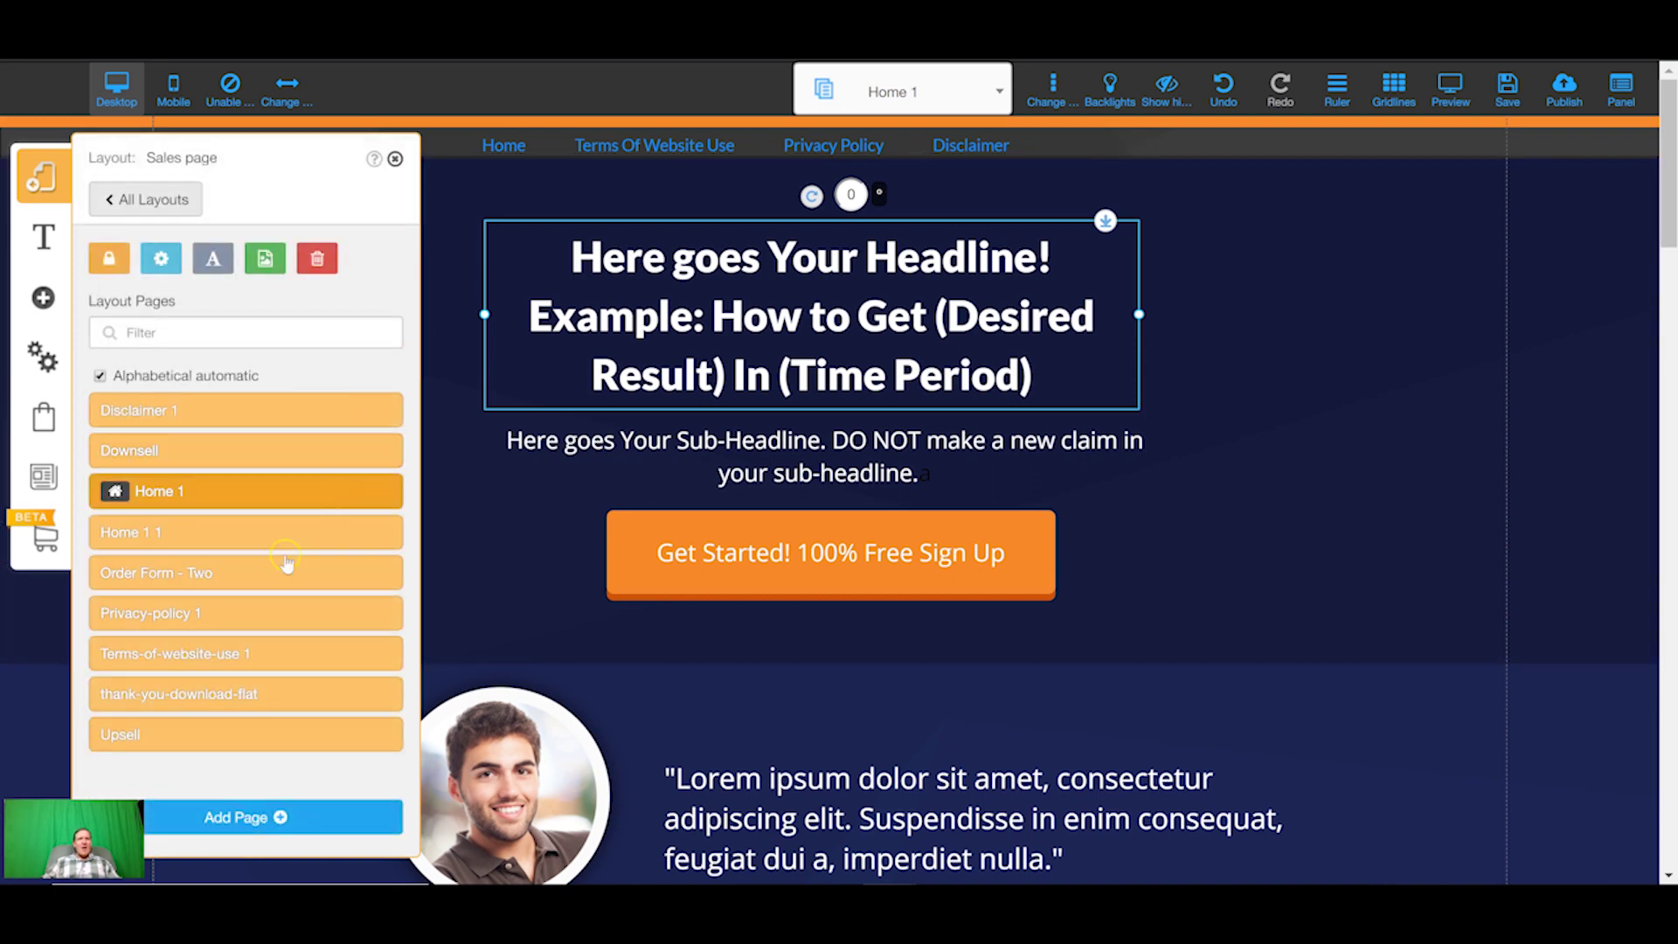
left_click(248, 817)
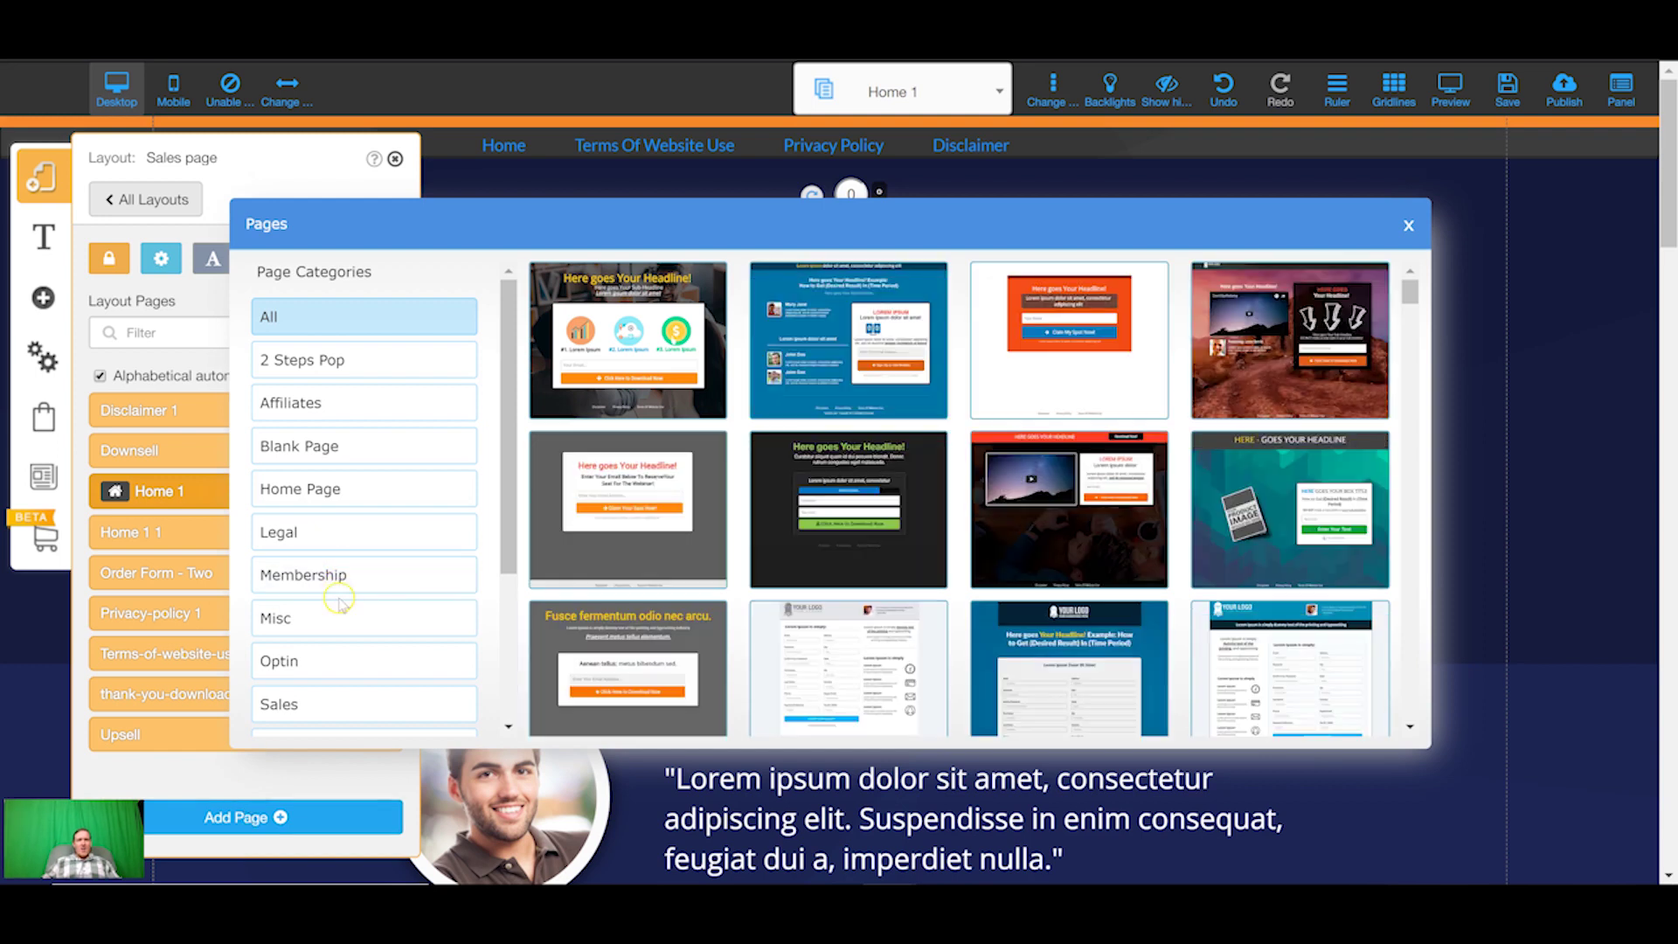
left_click(299, 658)
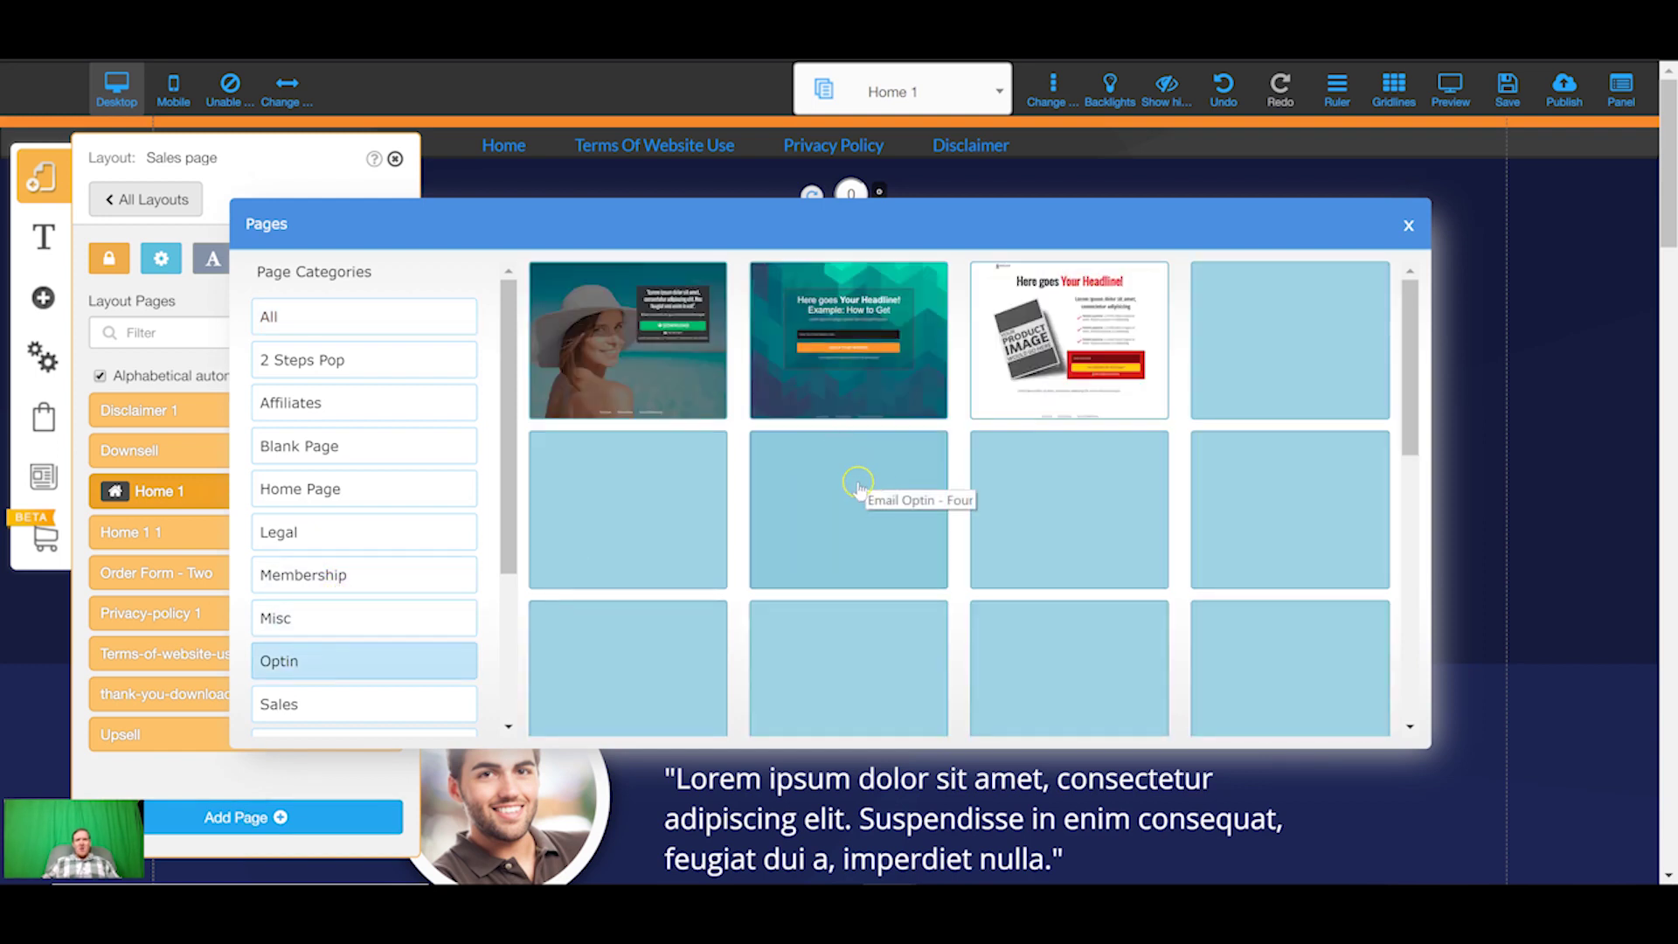
left_click(874, 352)
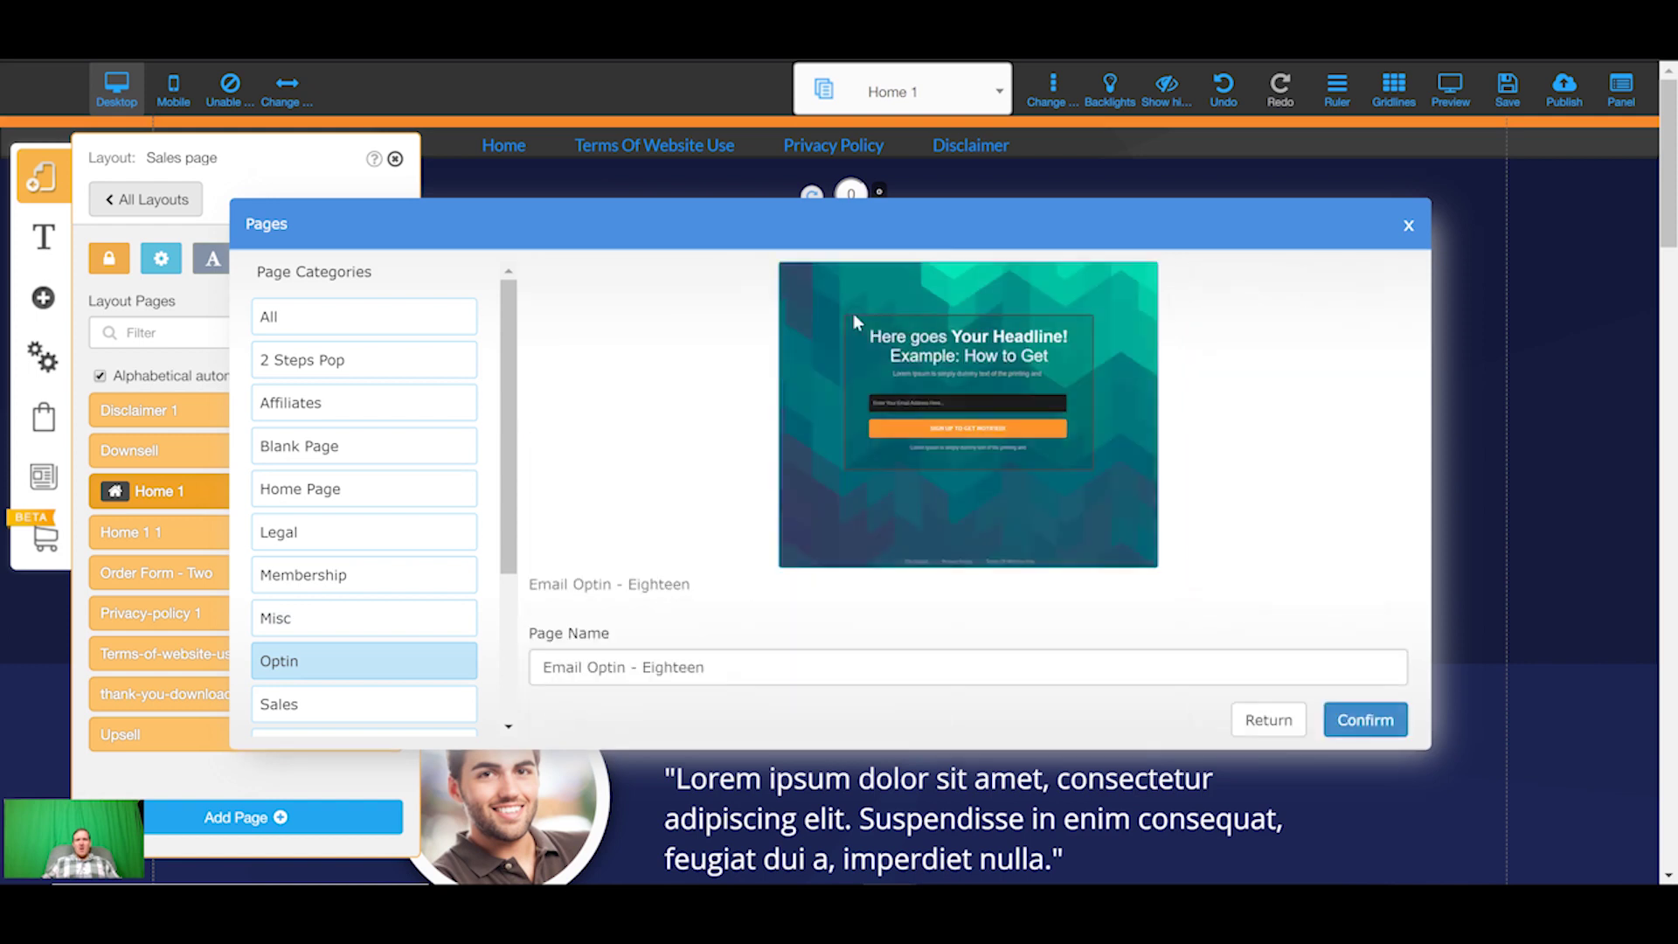
Create the Email Optin - Eighteen page, center its opt-in box, and select the email field group.
left_click(1369, 731)
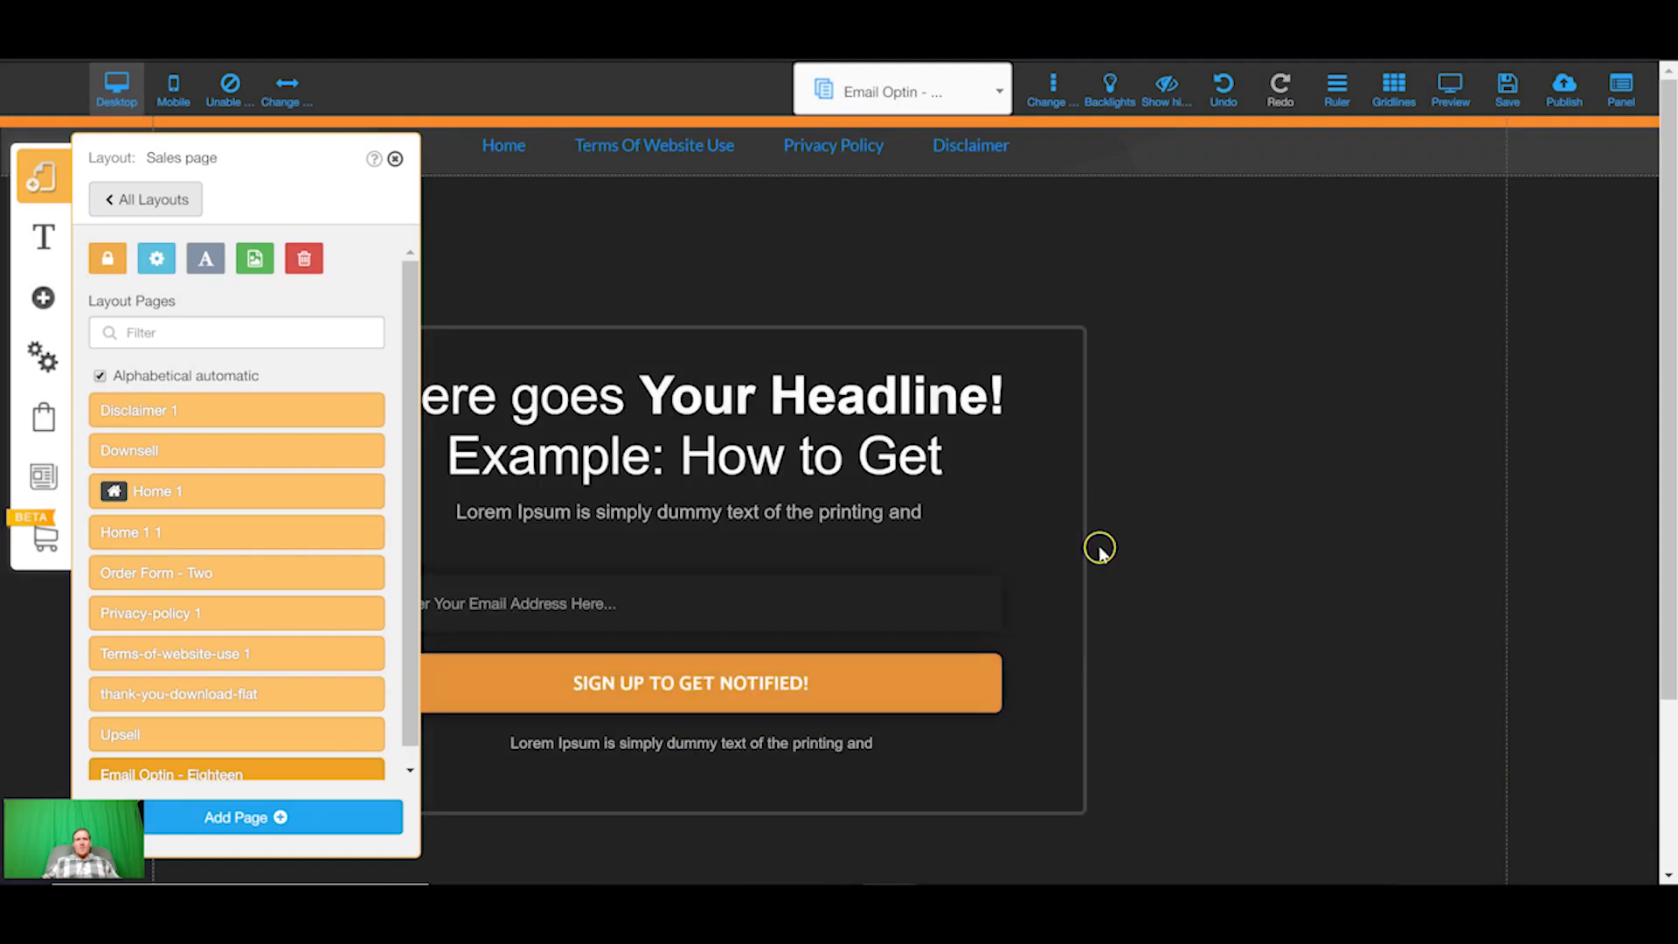
left_click(1070, 575)
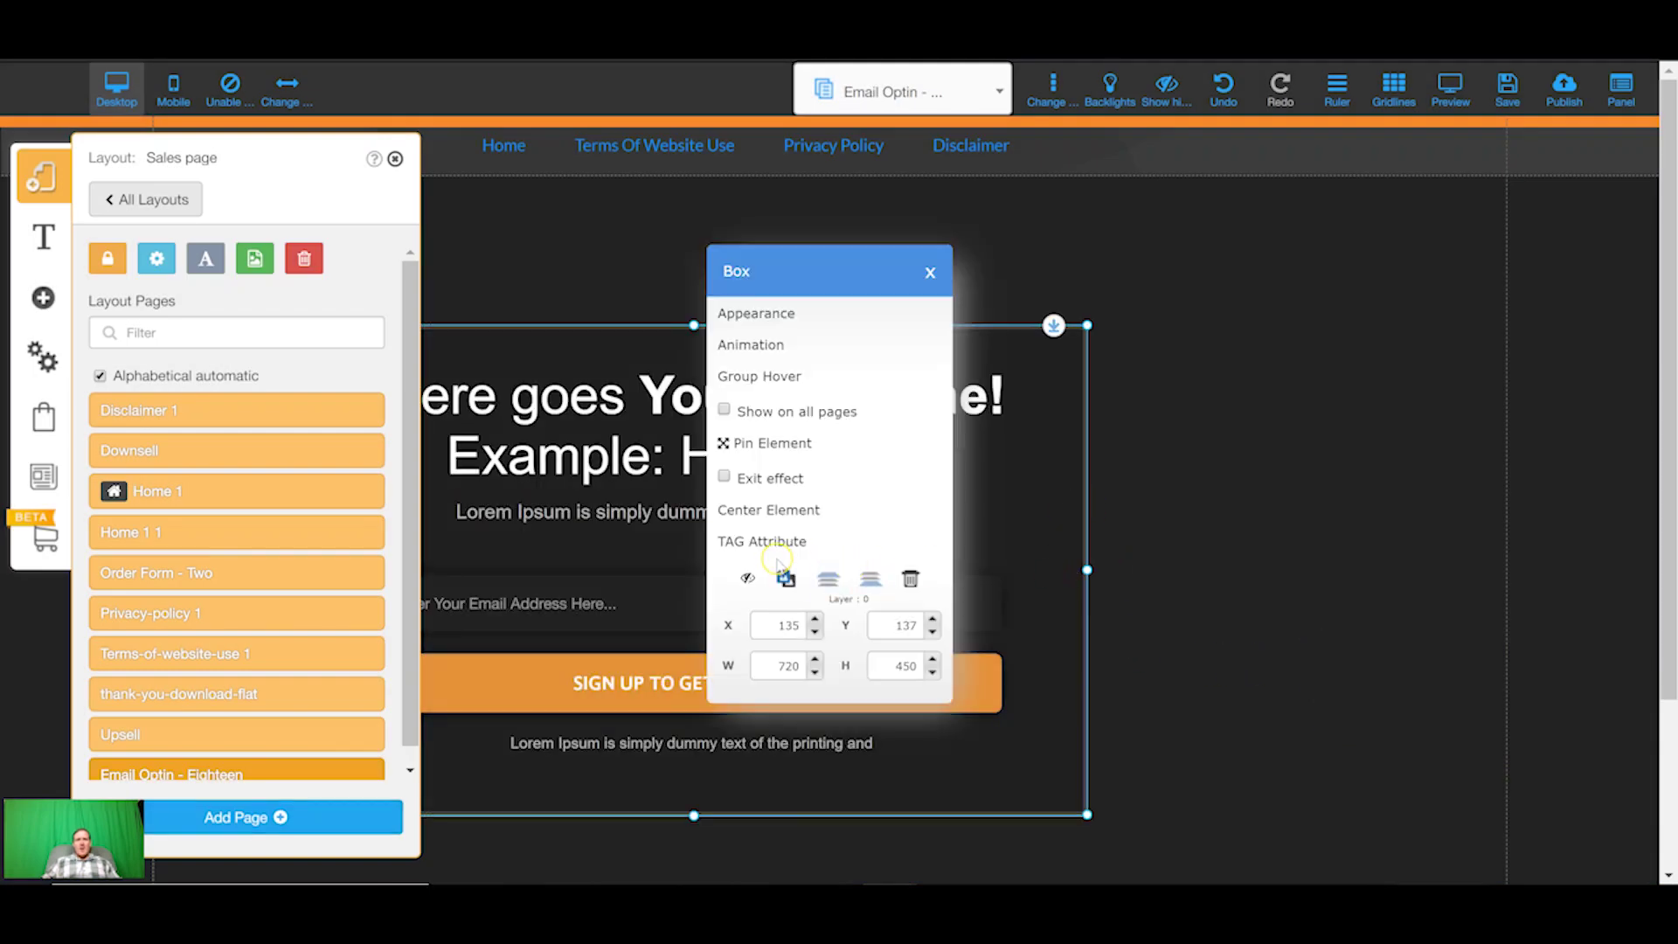
left_click(764, 511)
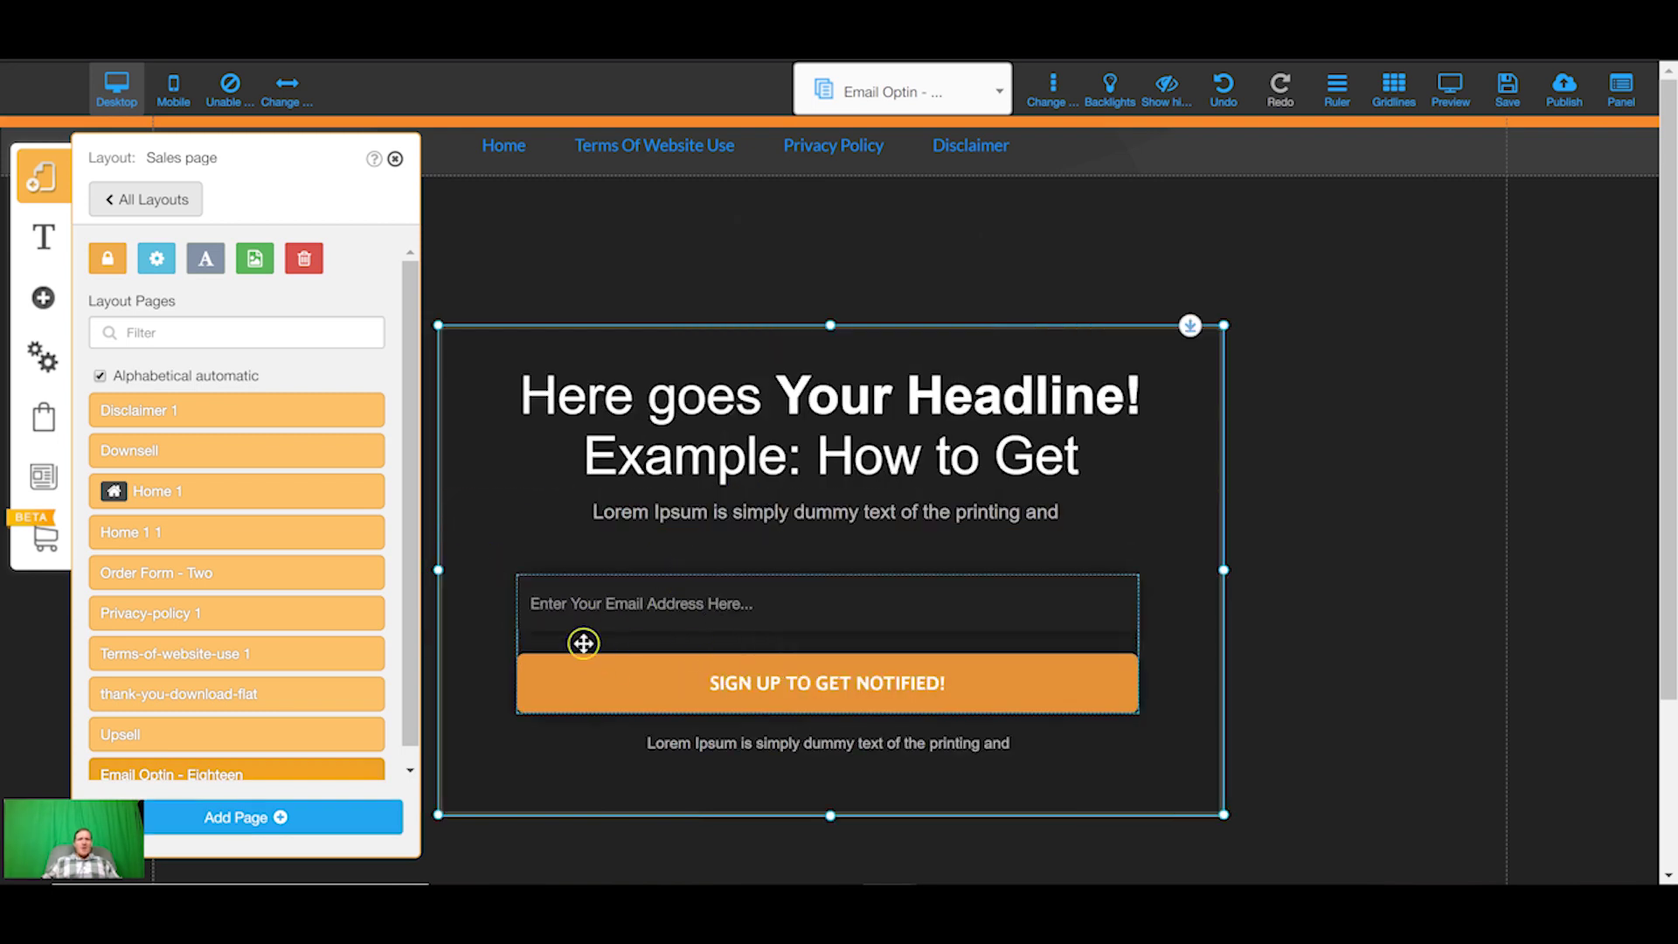
left_click(728, 630)
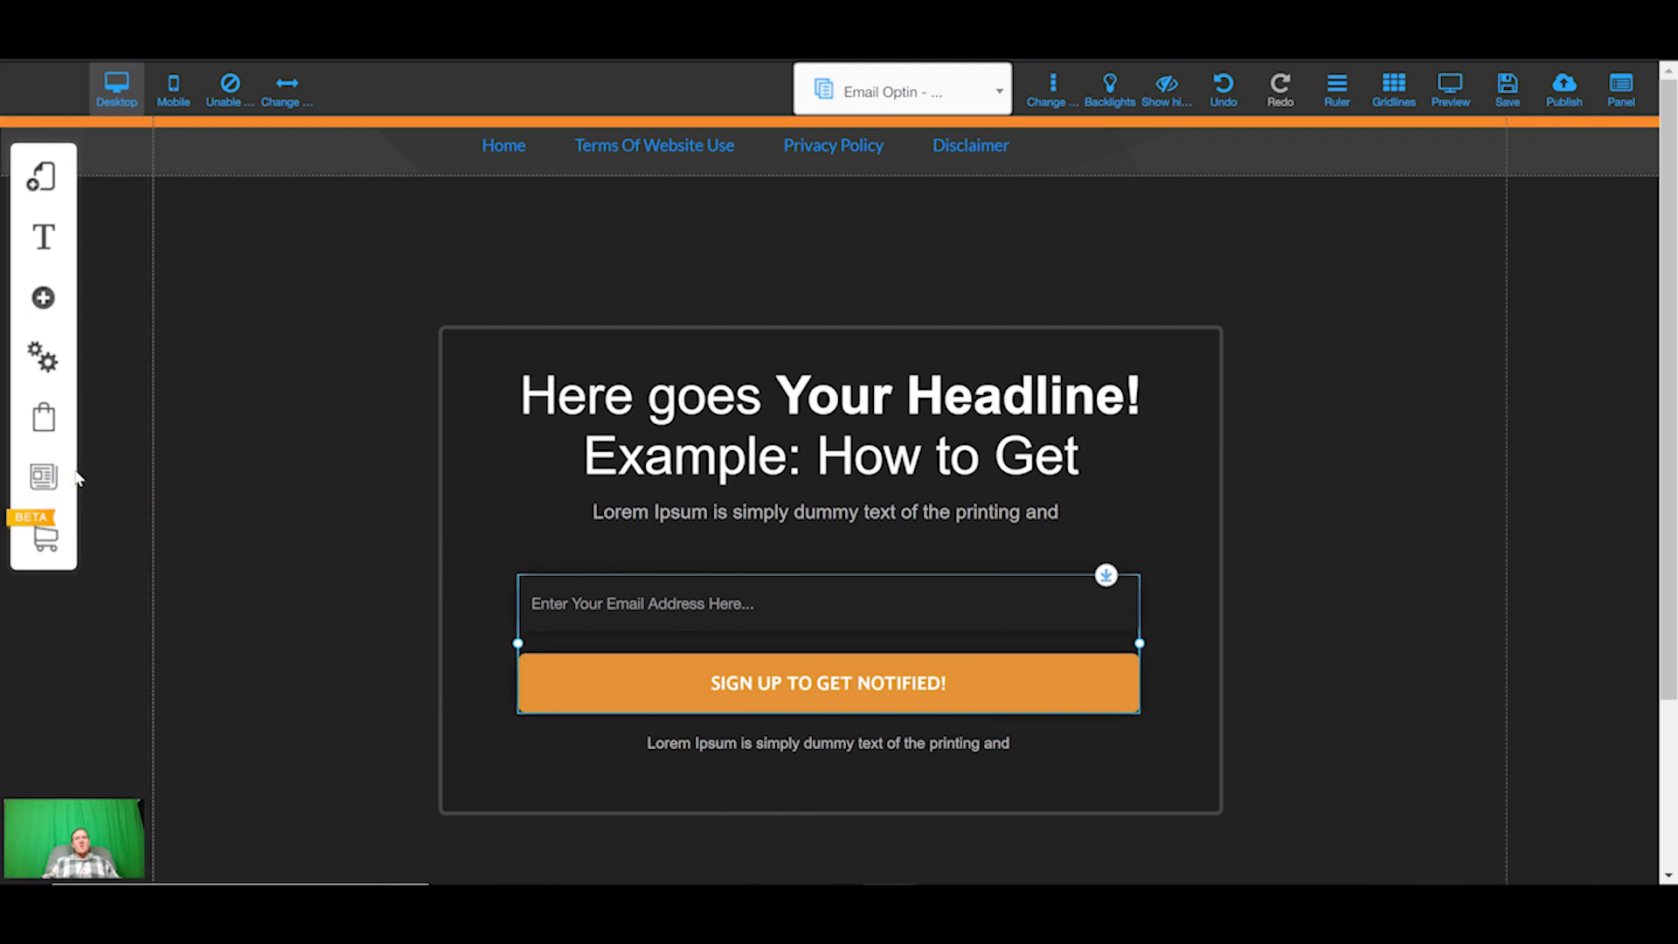
left_click(119, 434)
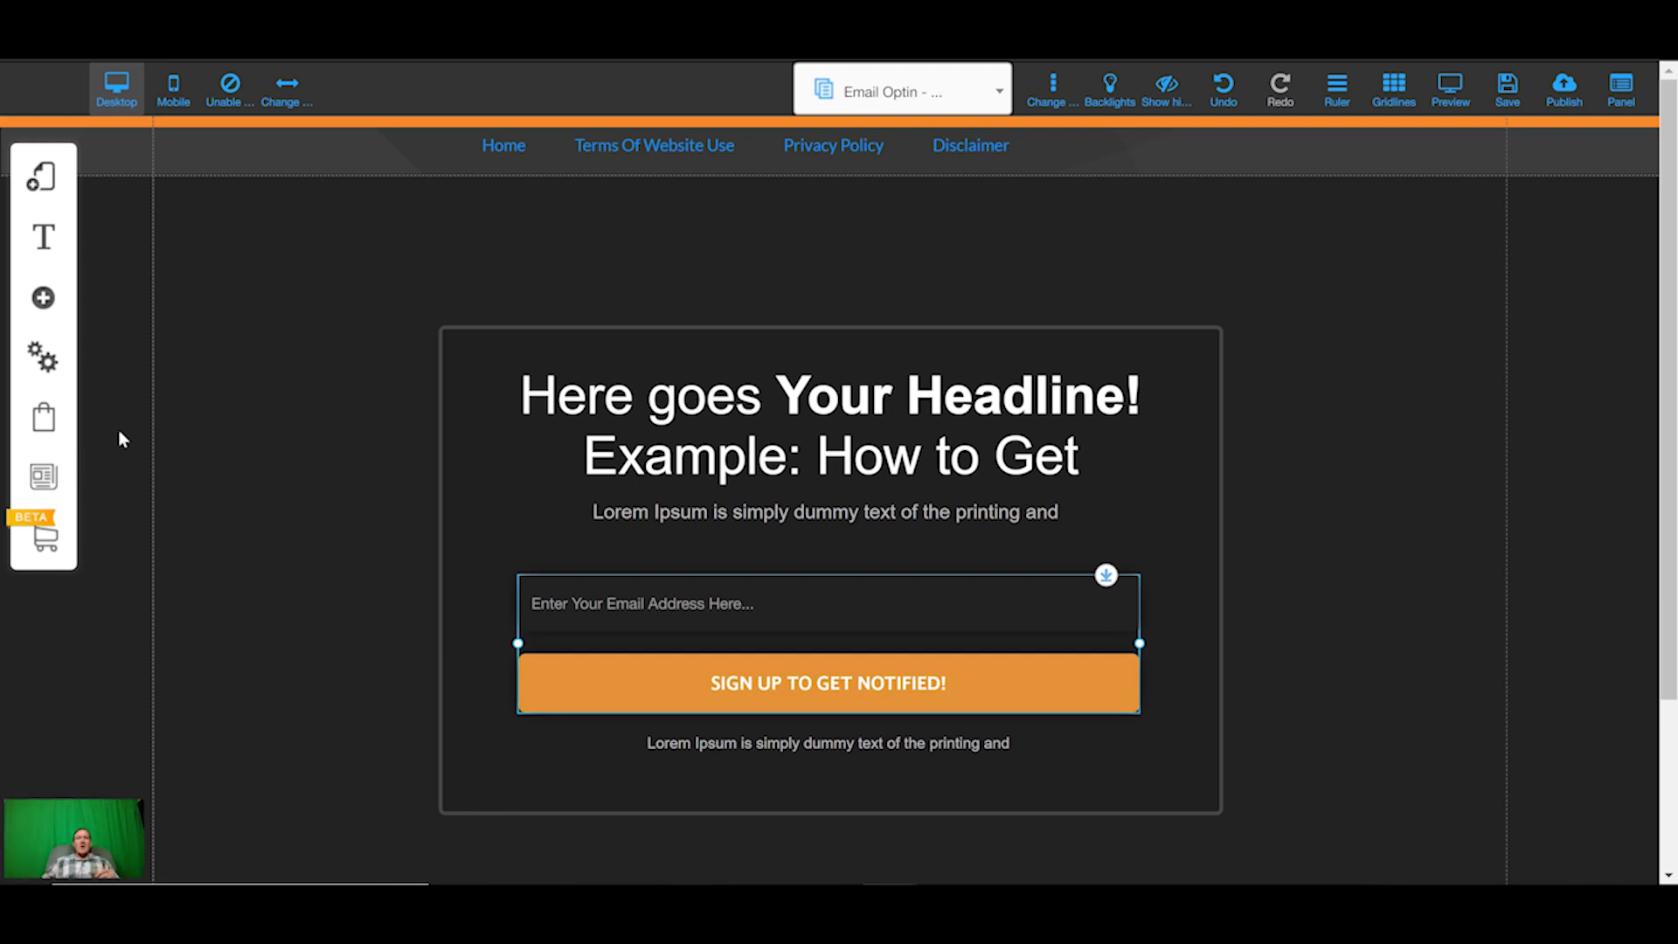
left_click_drag(120, 433, 155, 507)
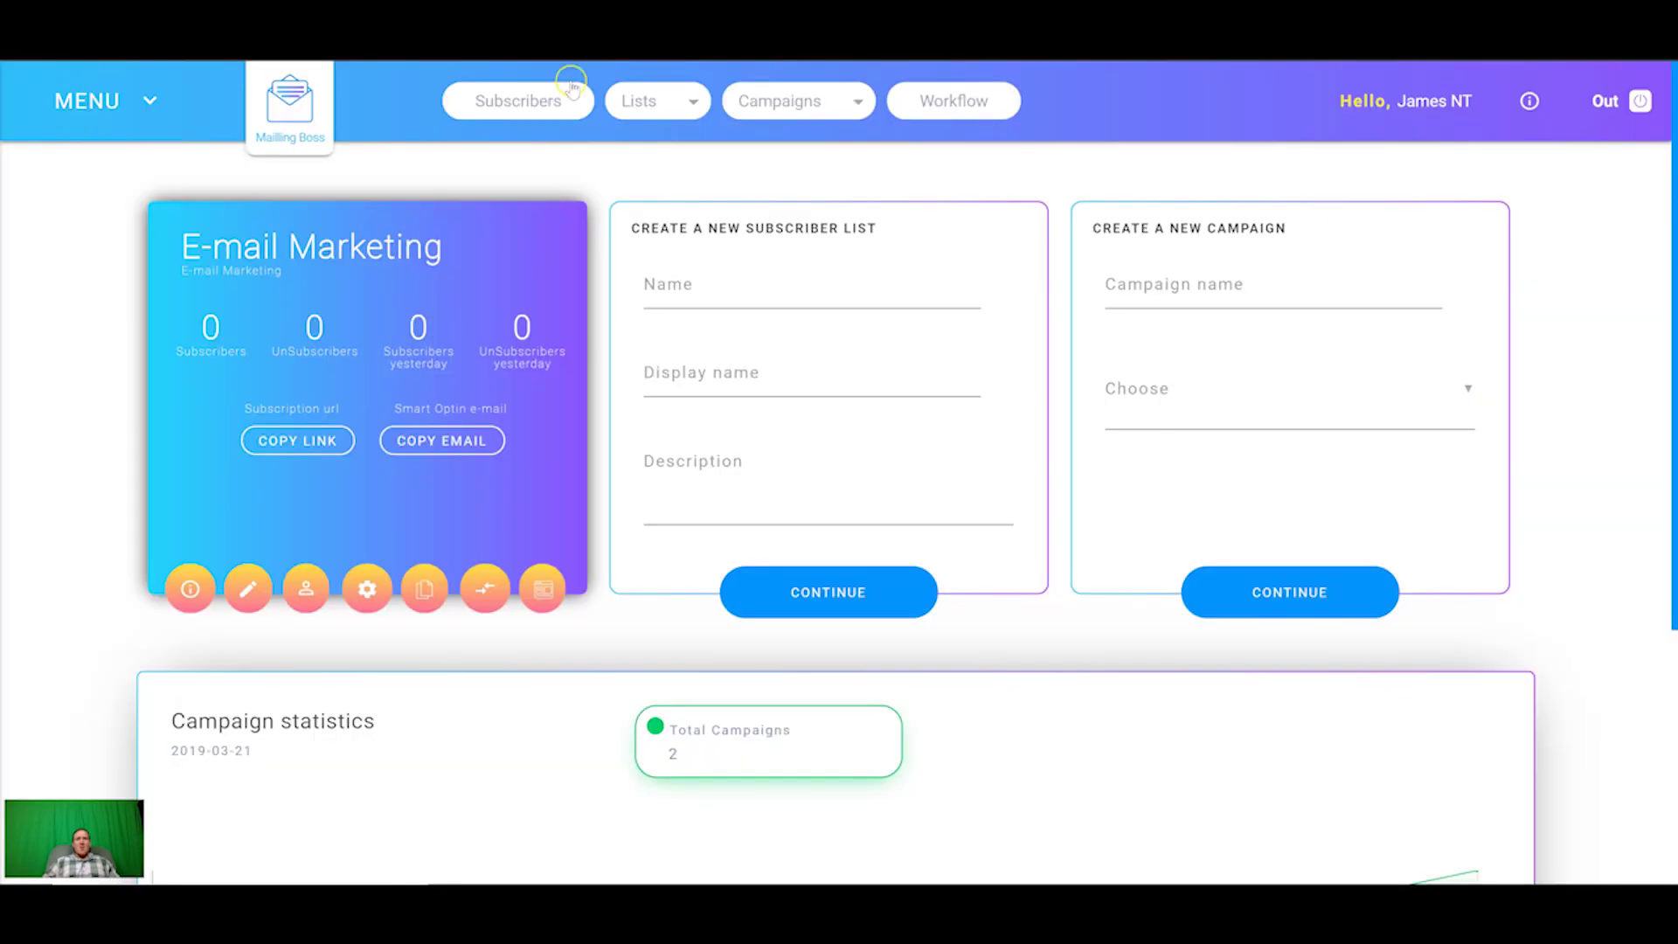
Start a new subscriber list named Optin, with Optin as display name and description.
left_click(666, 104)
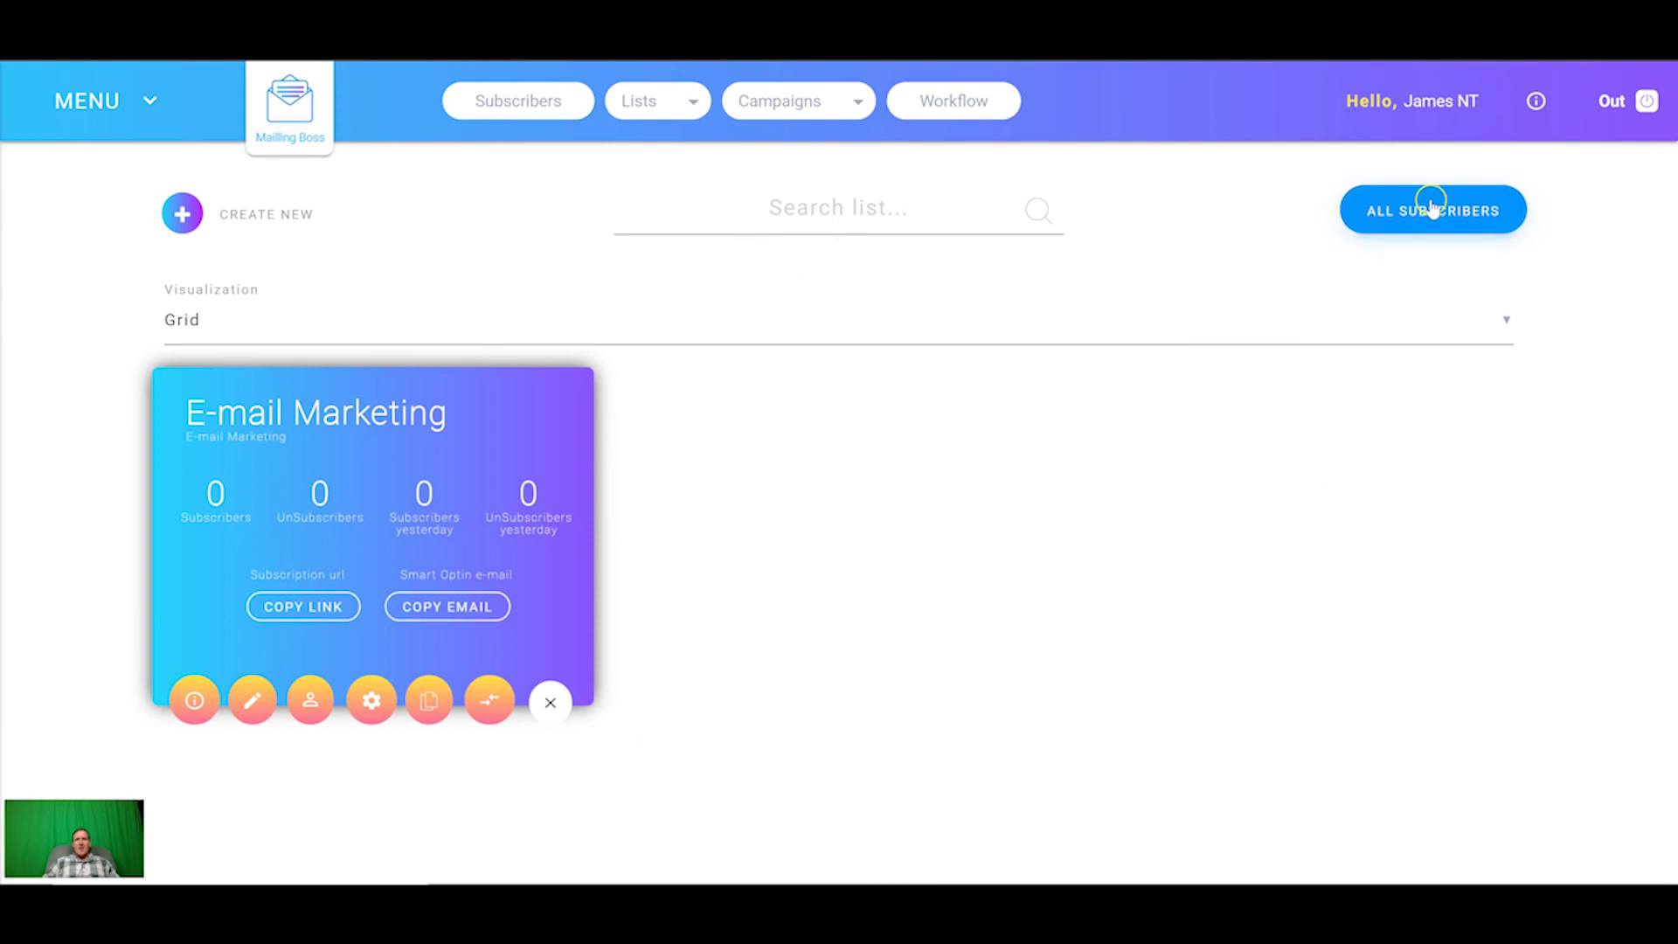
left_click(182, 213)
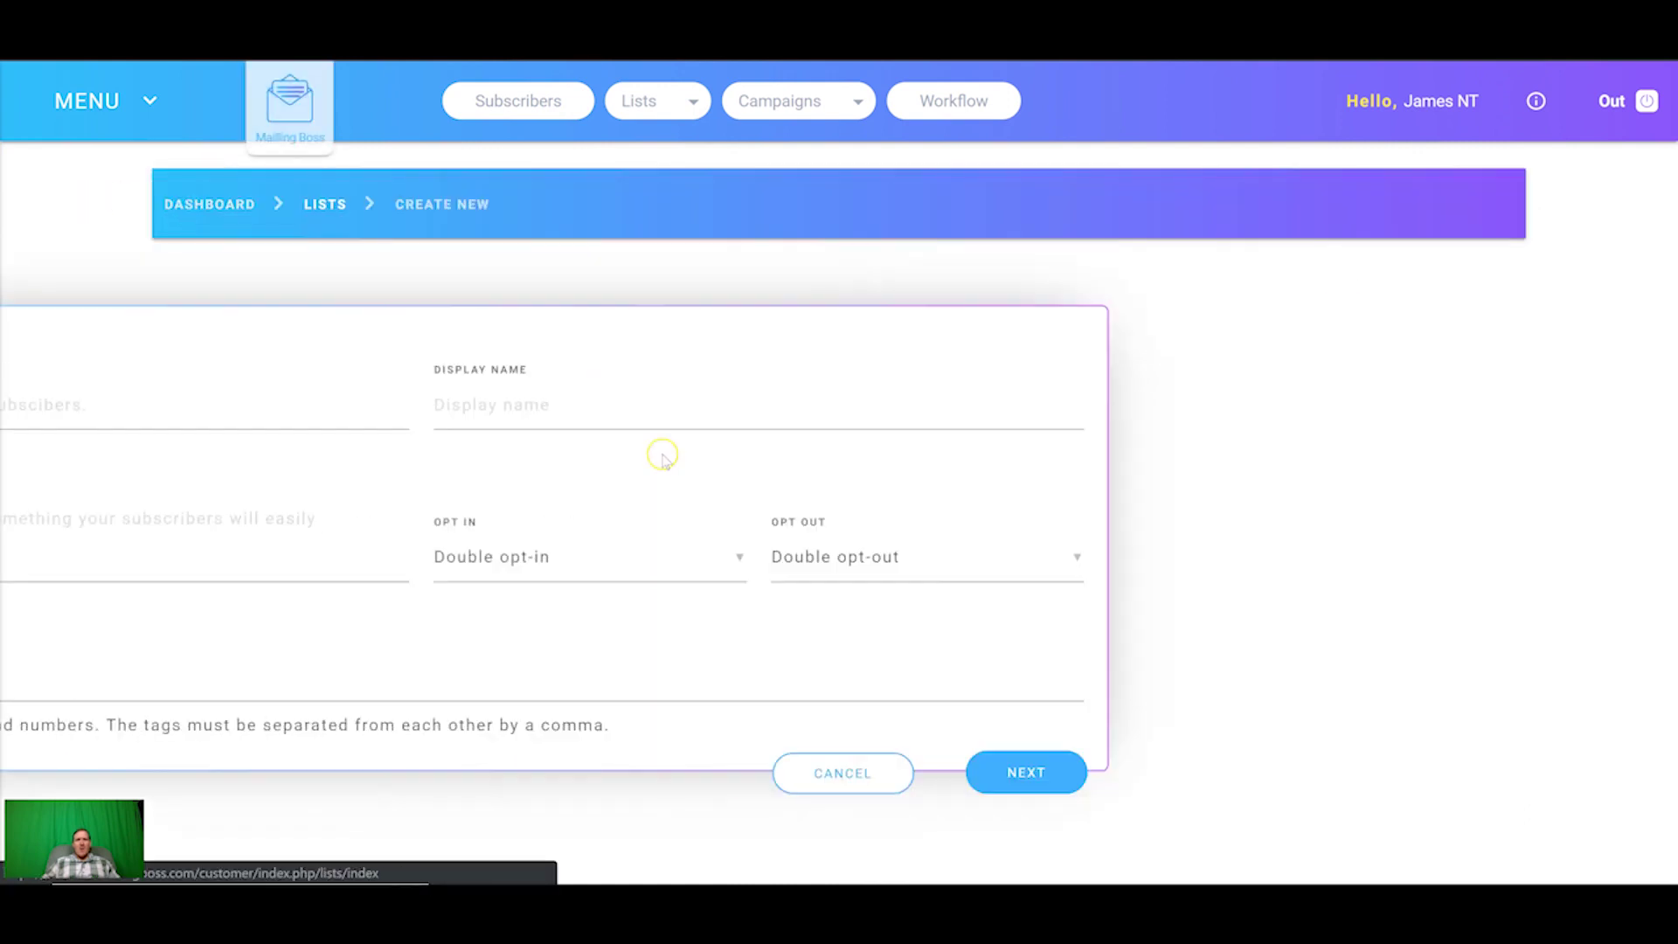
left_click(477, 402)
type("Optin")
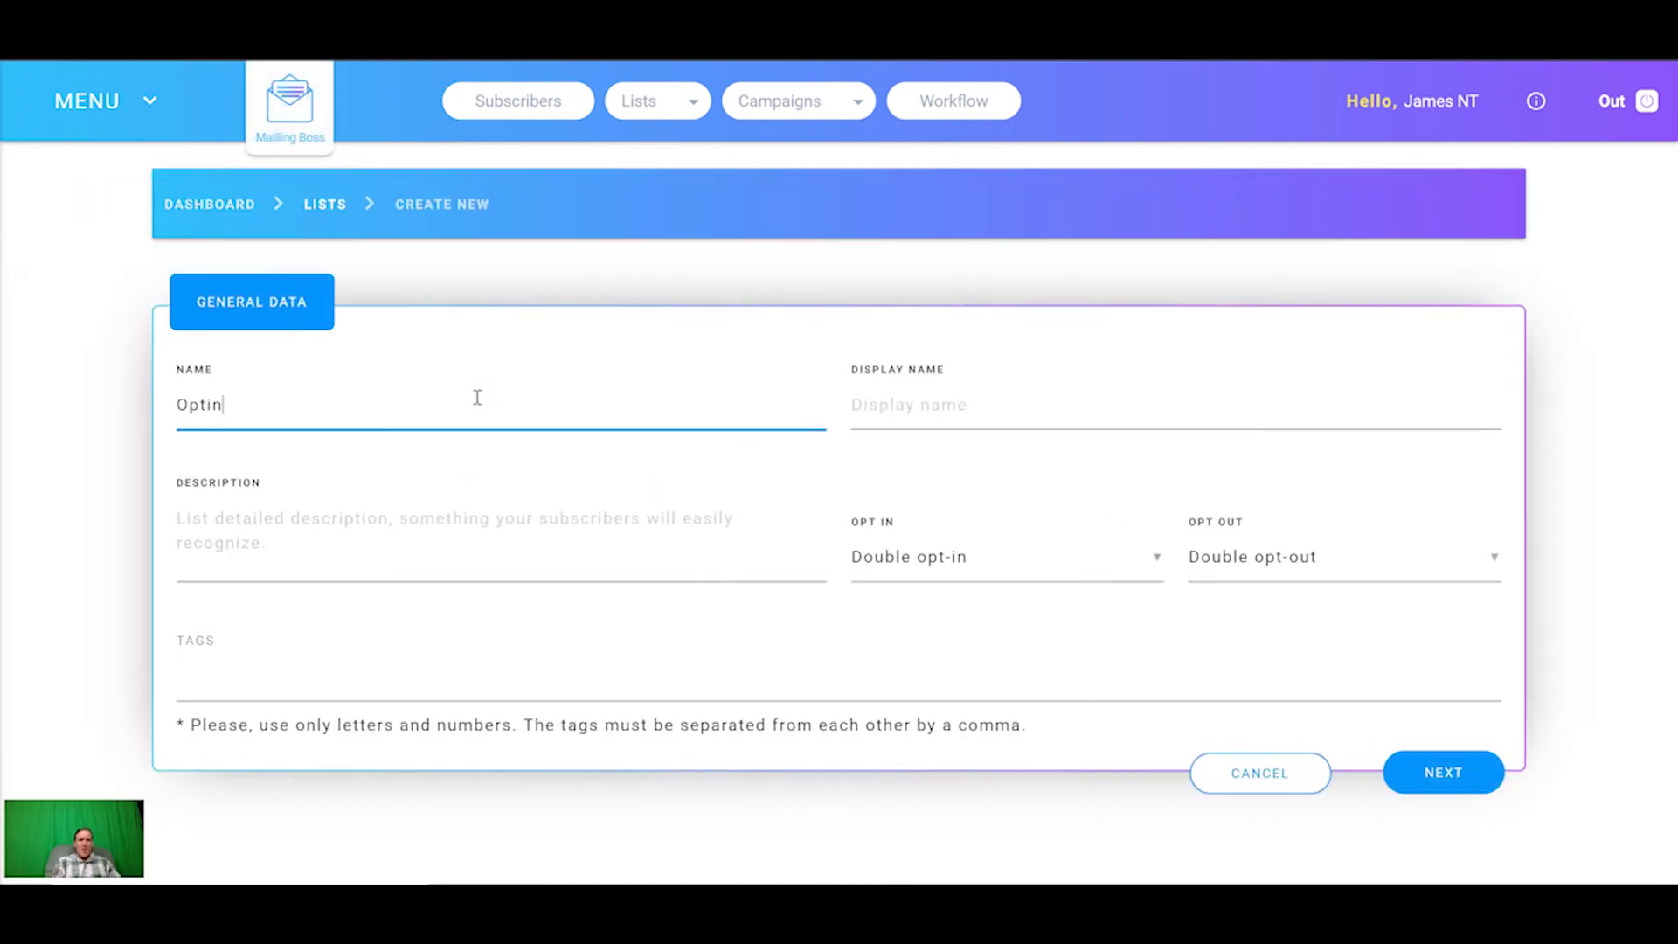
key("Tab")
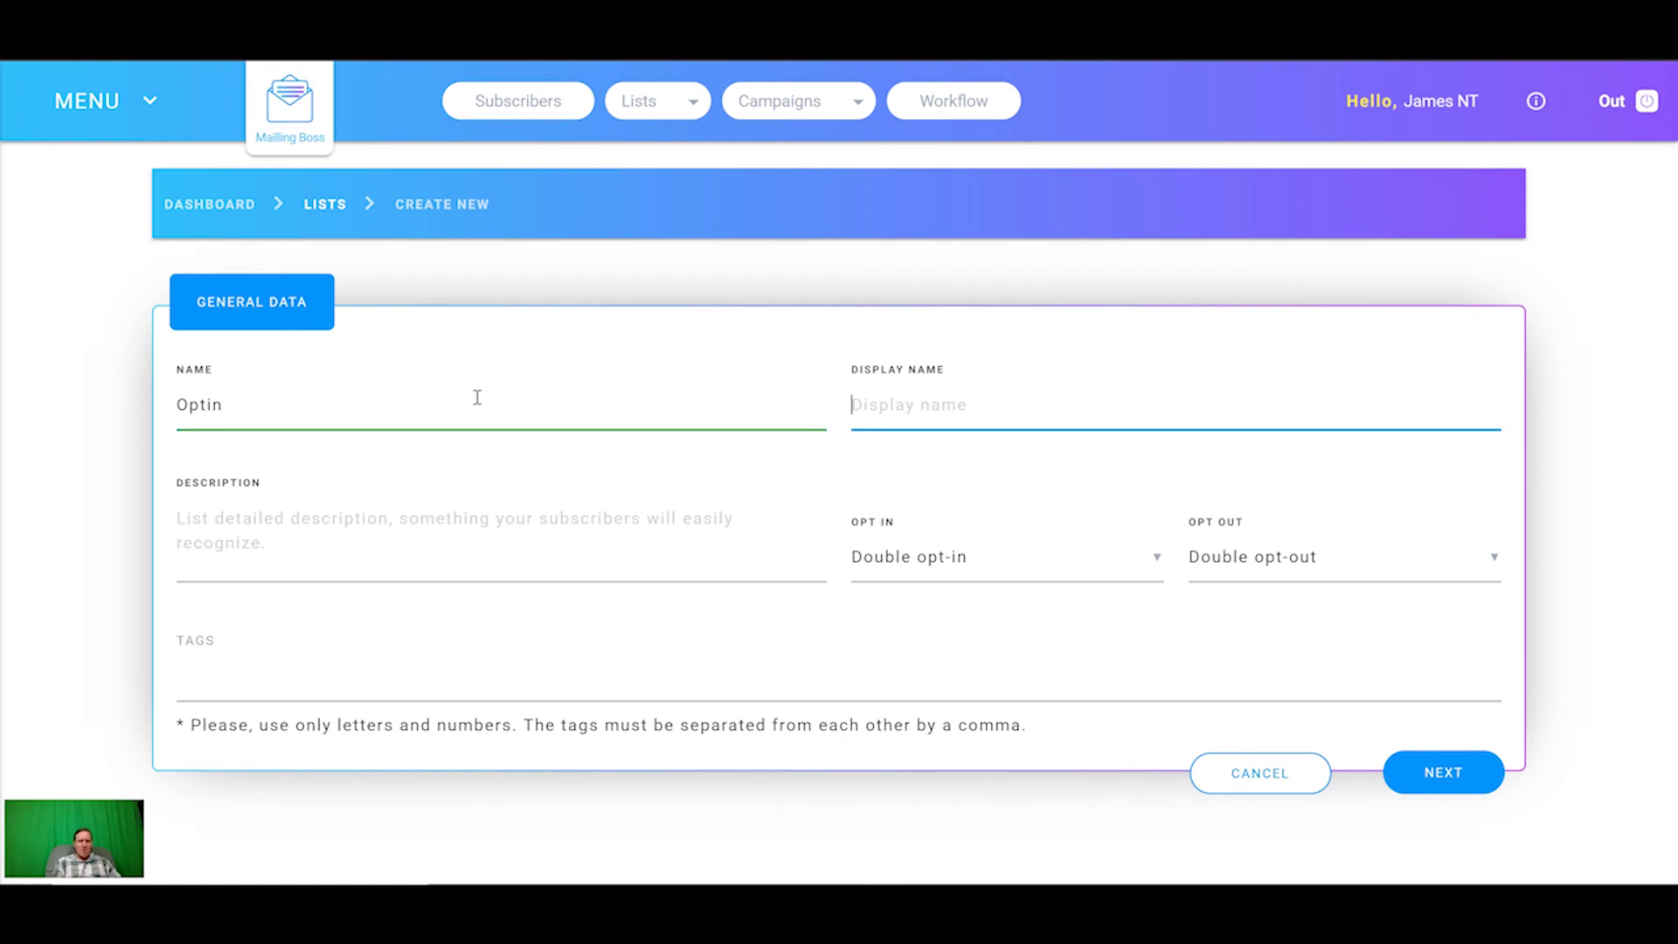
type("Optin")
key("Tab")
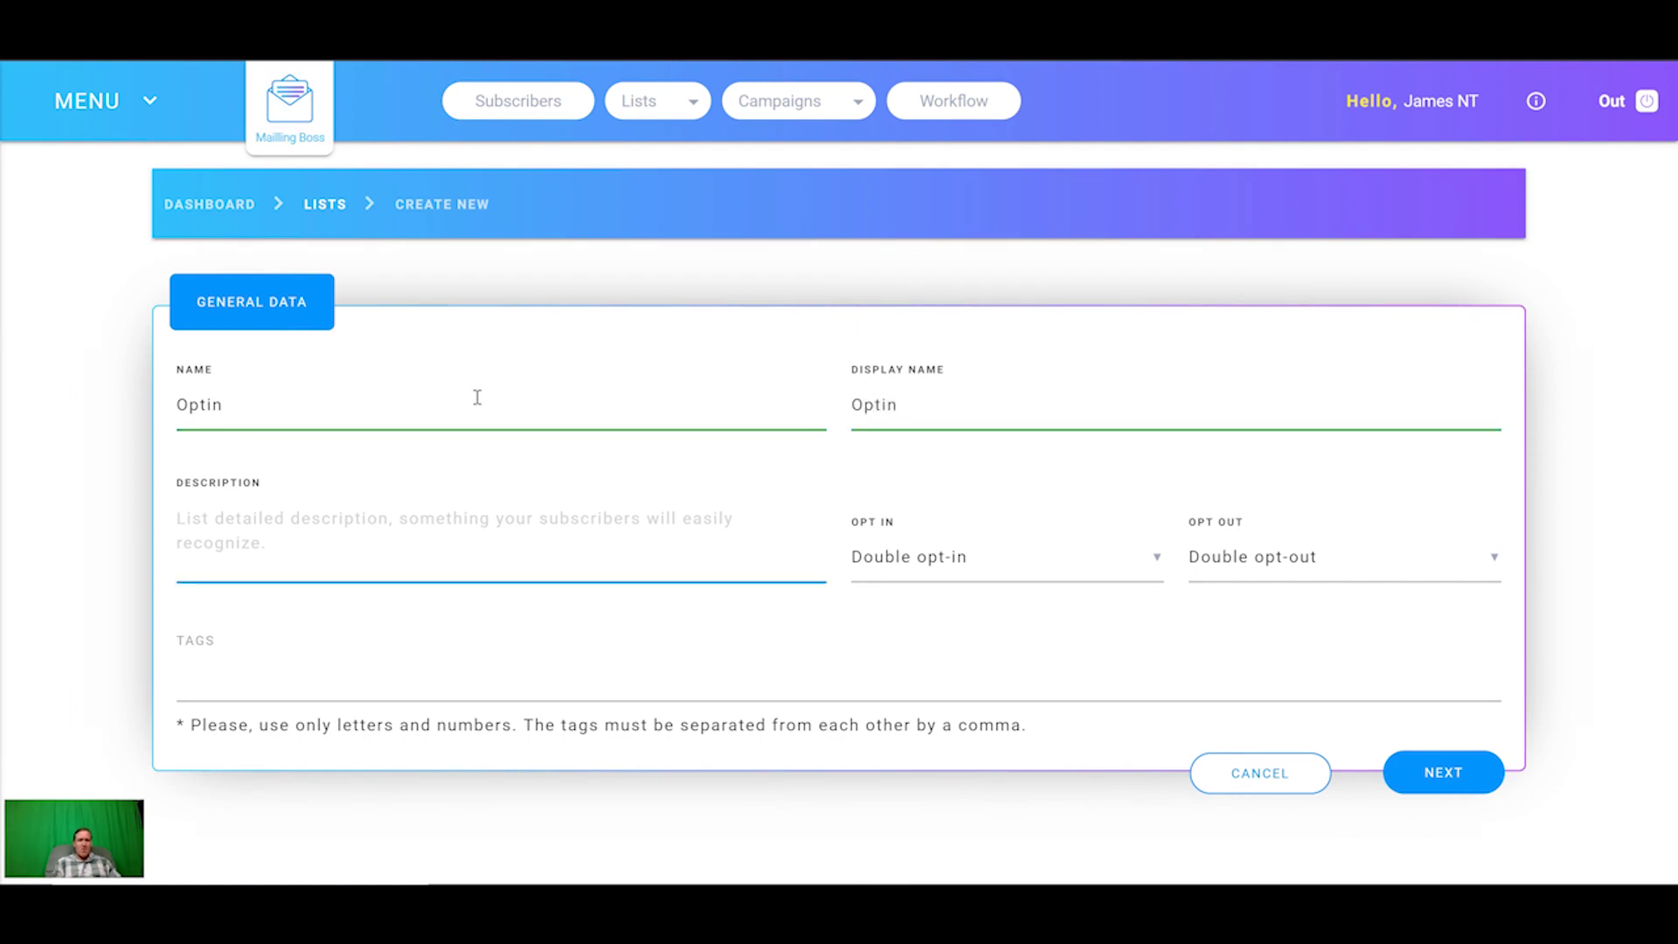
type("Optin")
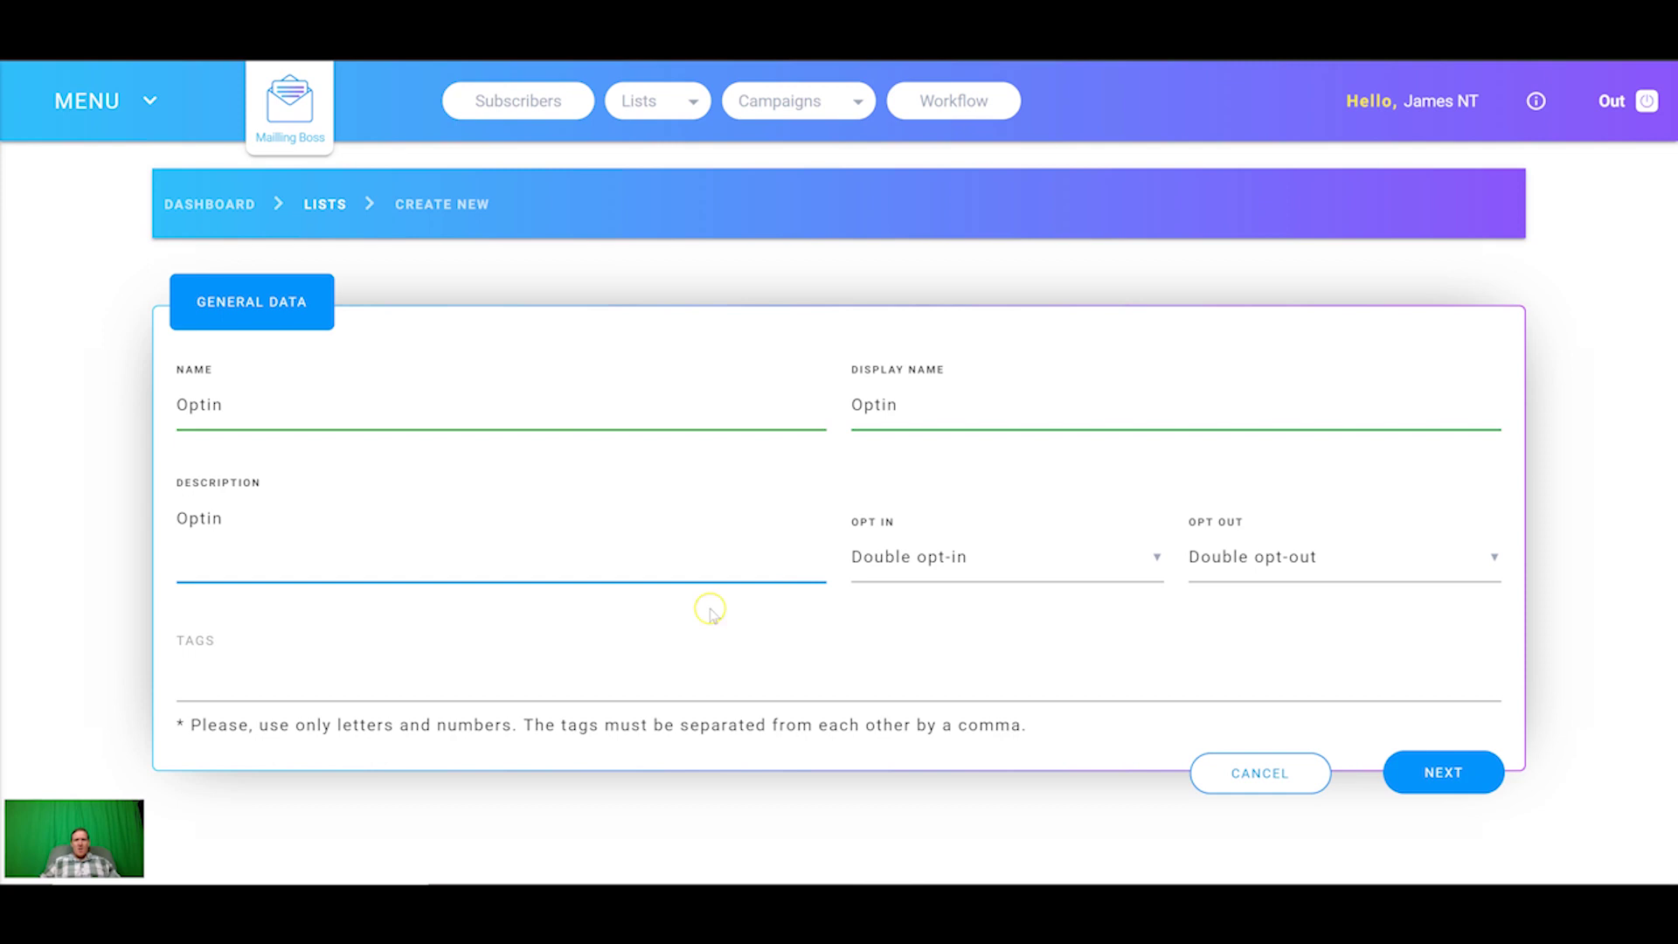
Keep double opt-in, switch unsubscribing to single opt-out, and save the Optin list details.
left_click(883, 564)
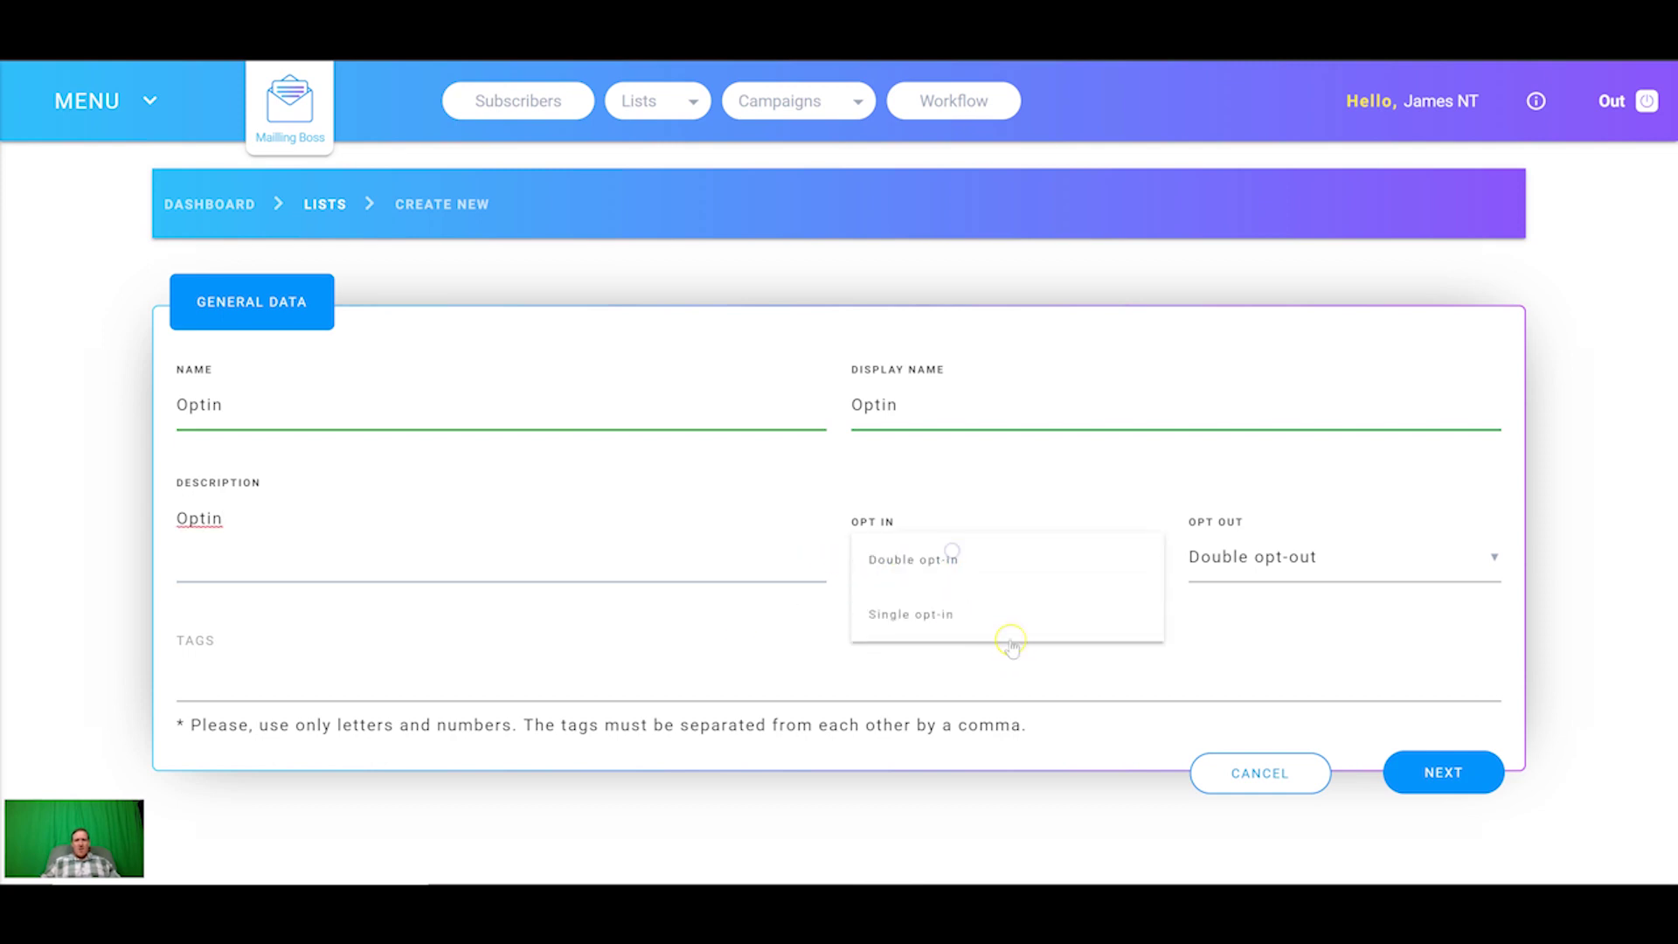
left_click_drag(1316, 557, 1275, 559)
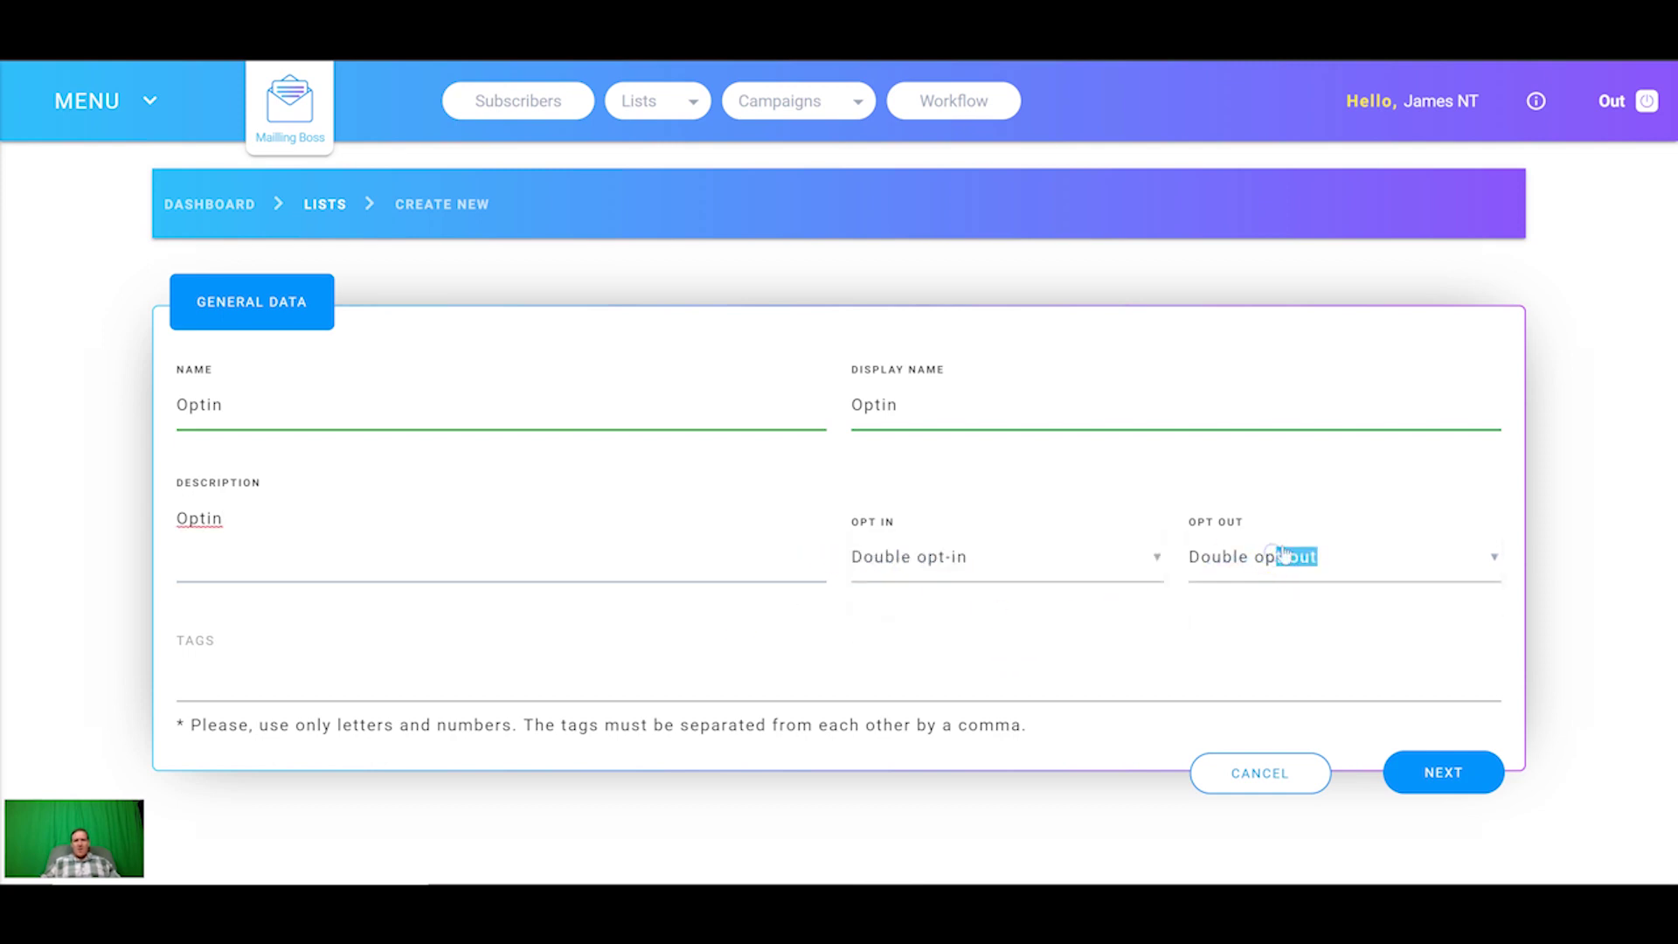
left_click(1282, 556)
left_click(1261, 611)
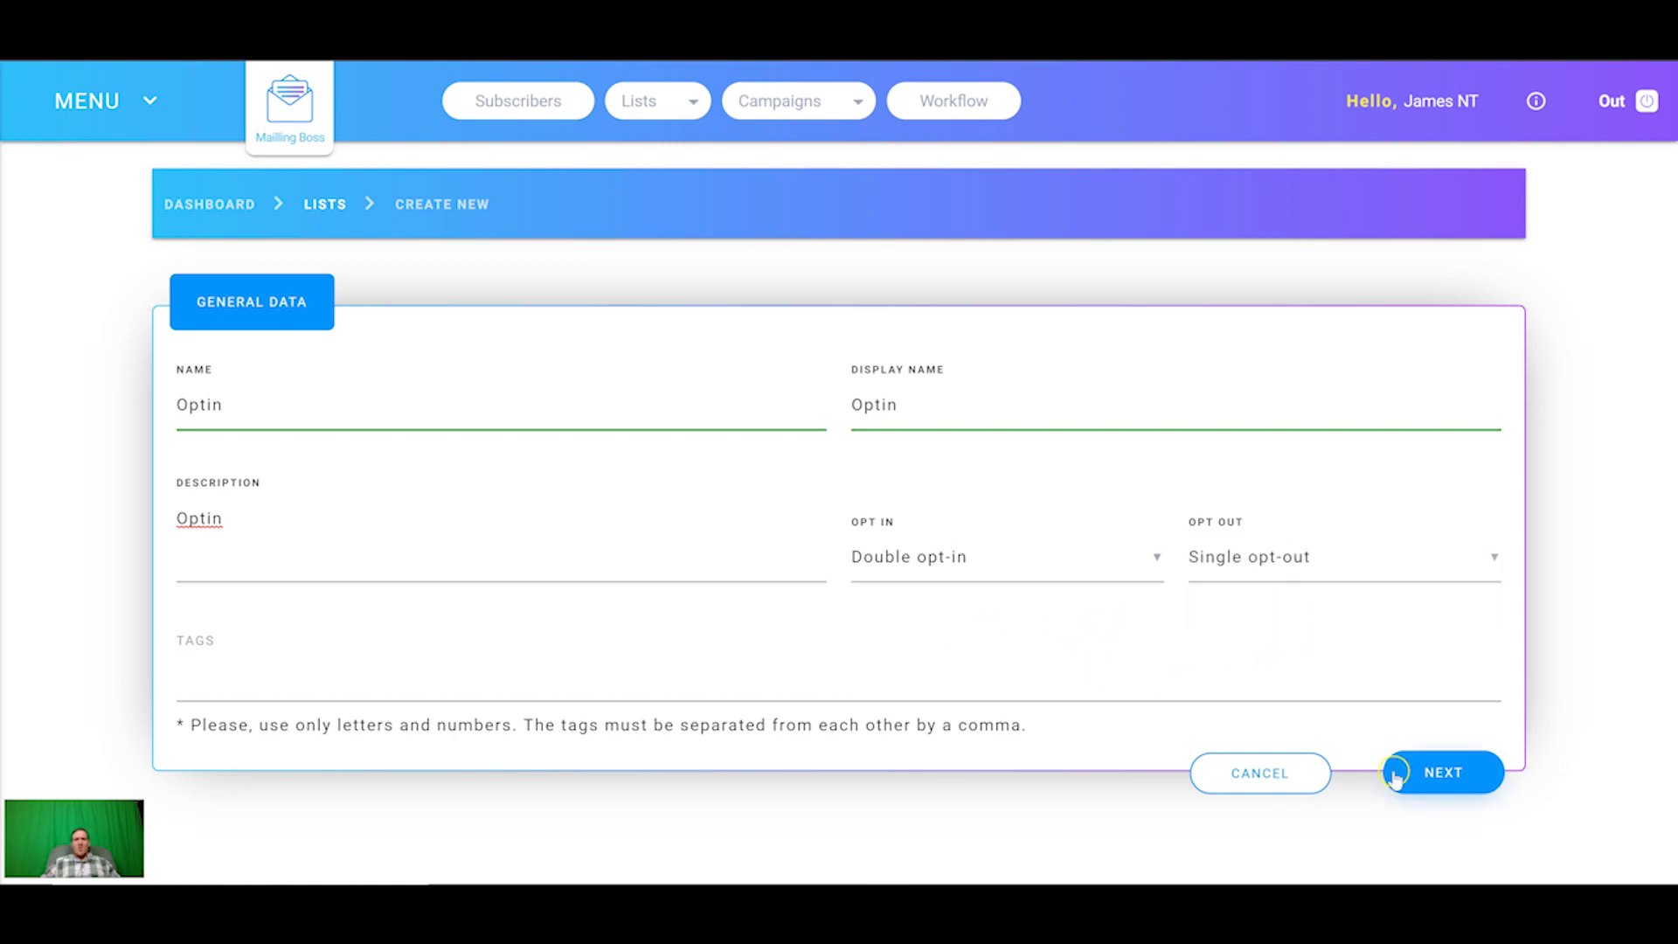
left_click(1444, 773)
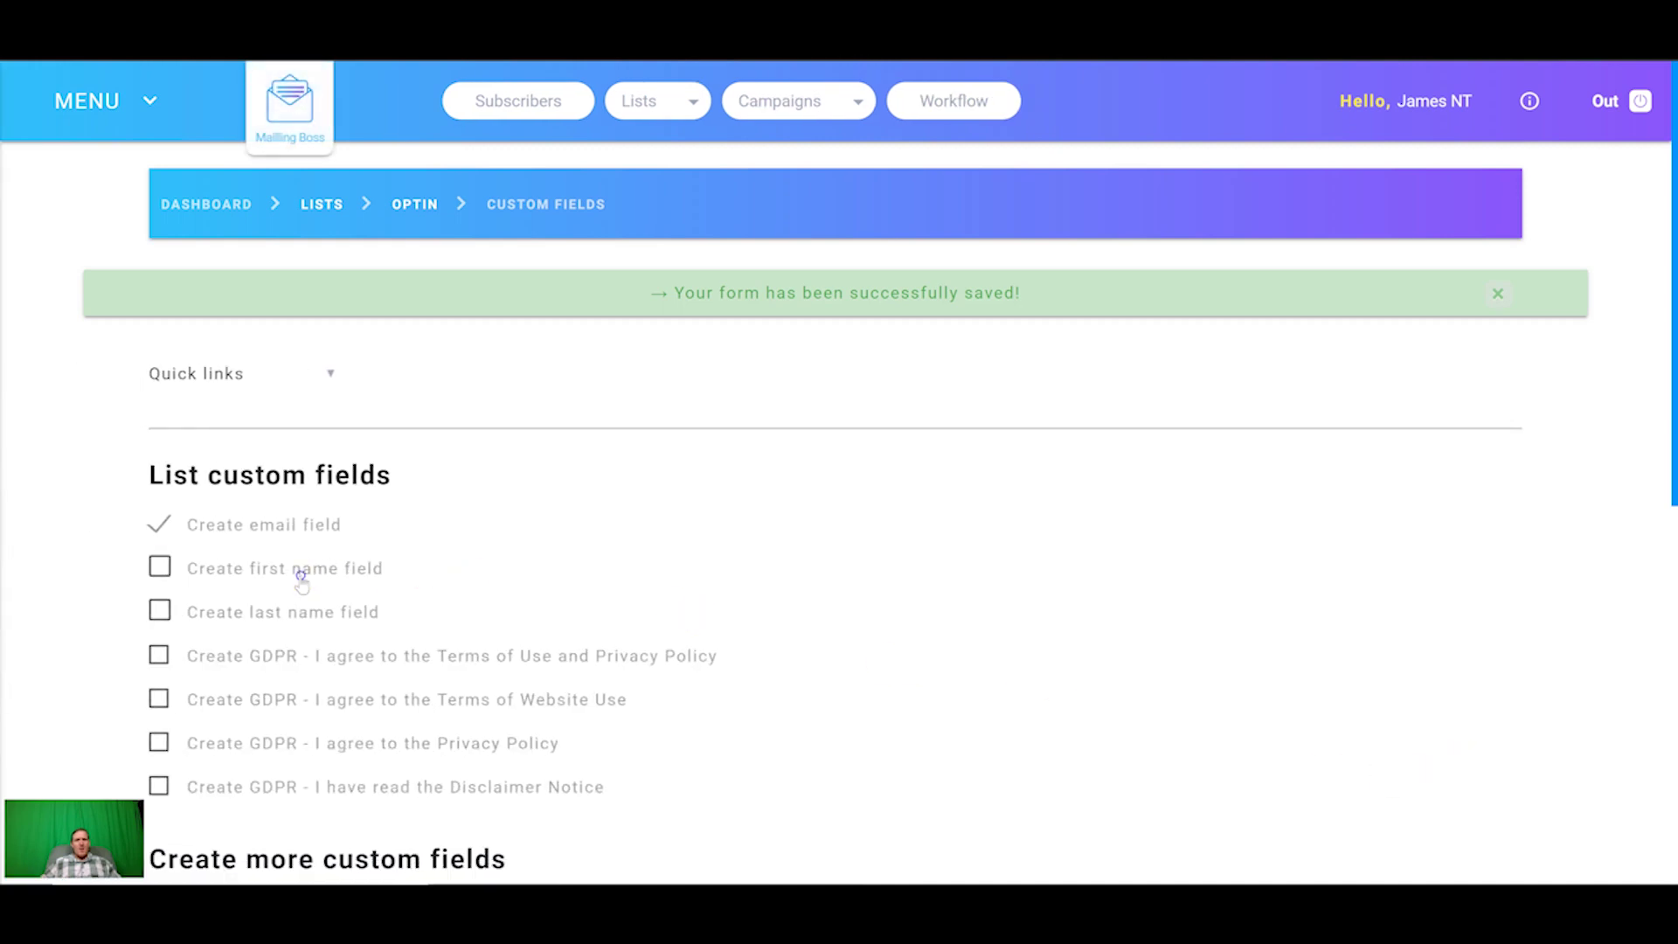
Add a first name field and save the Optin list's Subscribe confirm email.
left_click(301, 577)
scroll(307, 581, "down", 8)
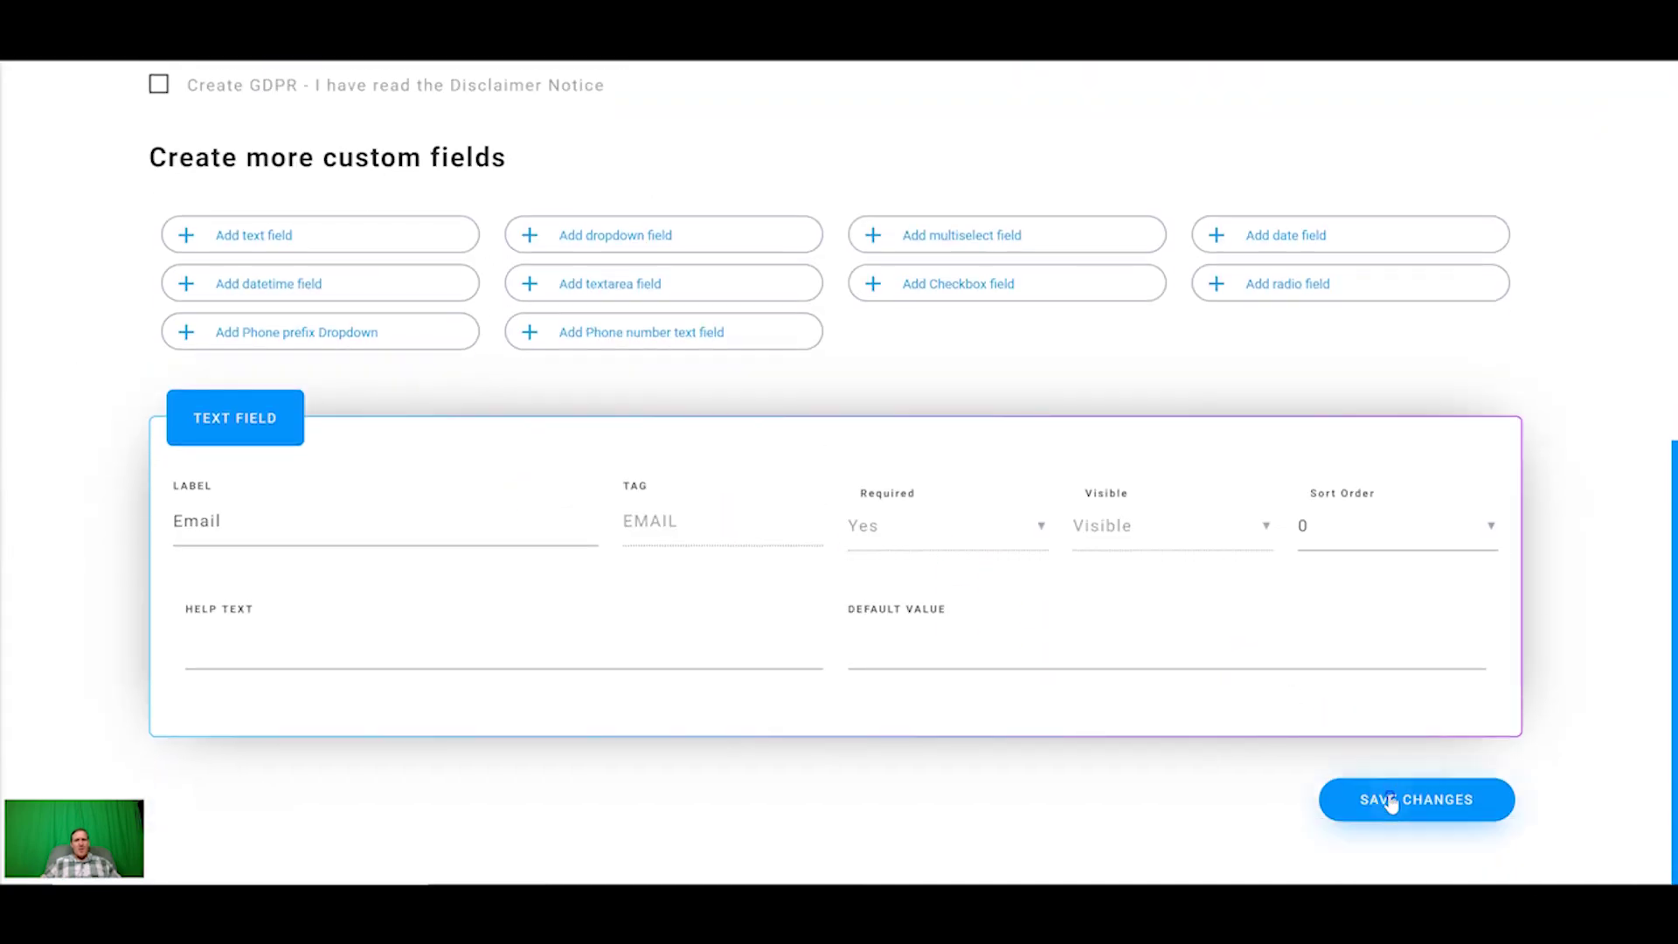
left_click(1390, 800)
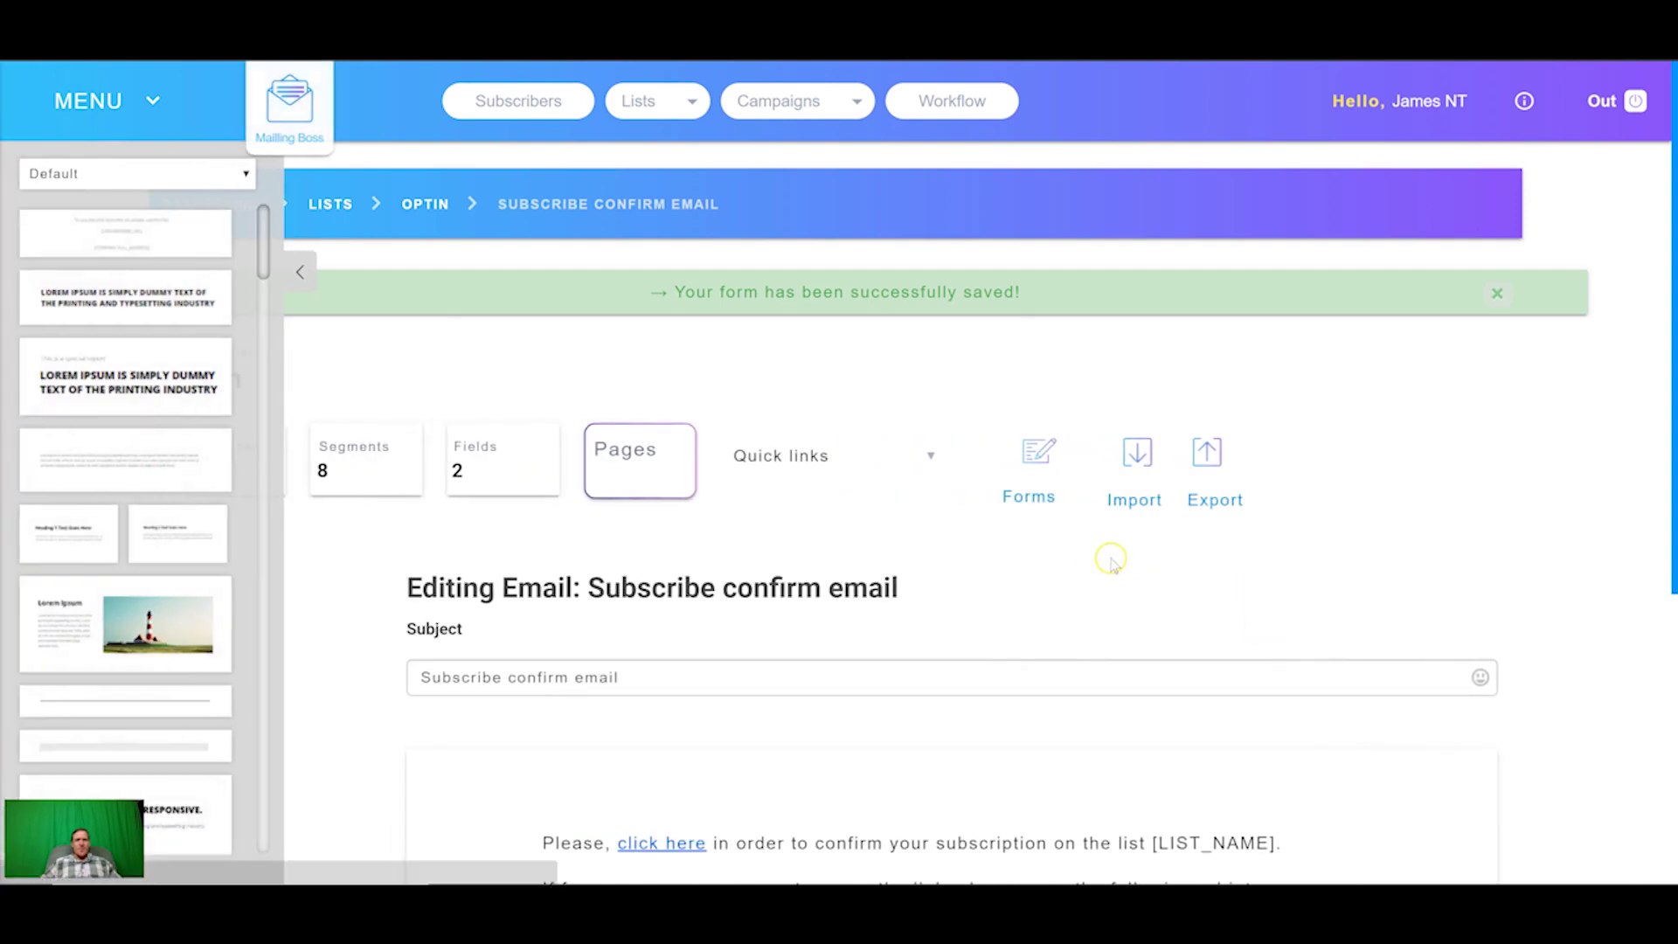
left_click(301, 273)
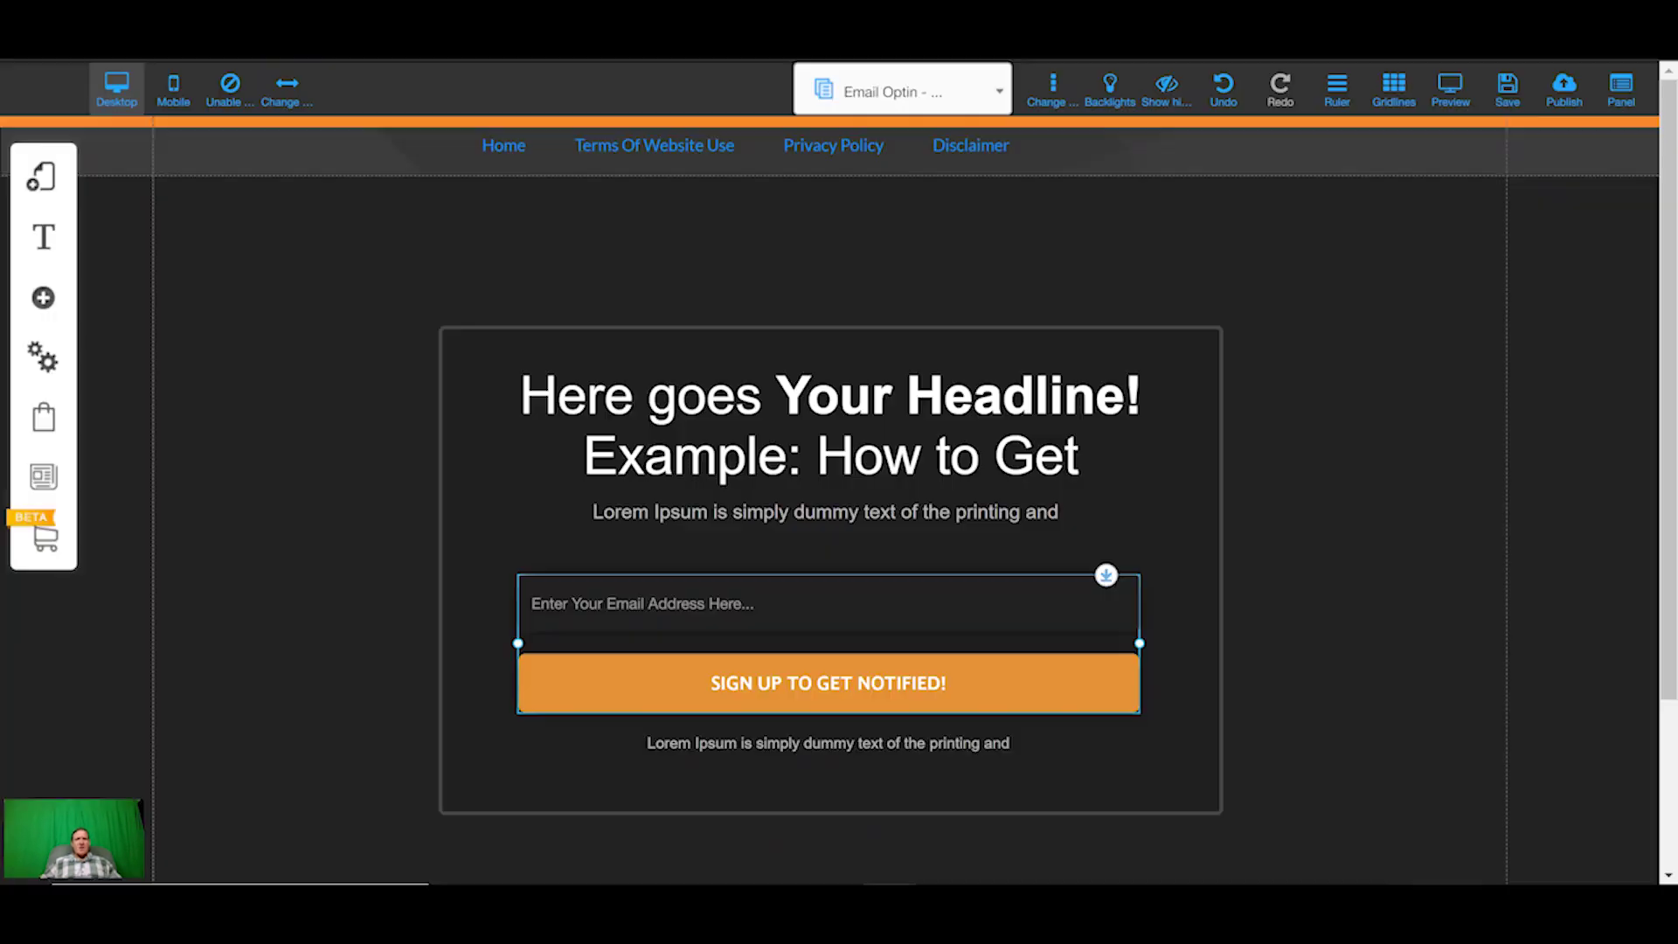
Check the old email form's configuration, then delete the old email field and button.
right_click(777, 637)
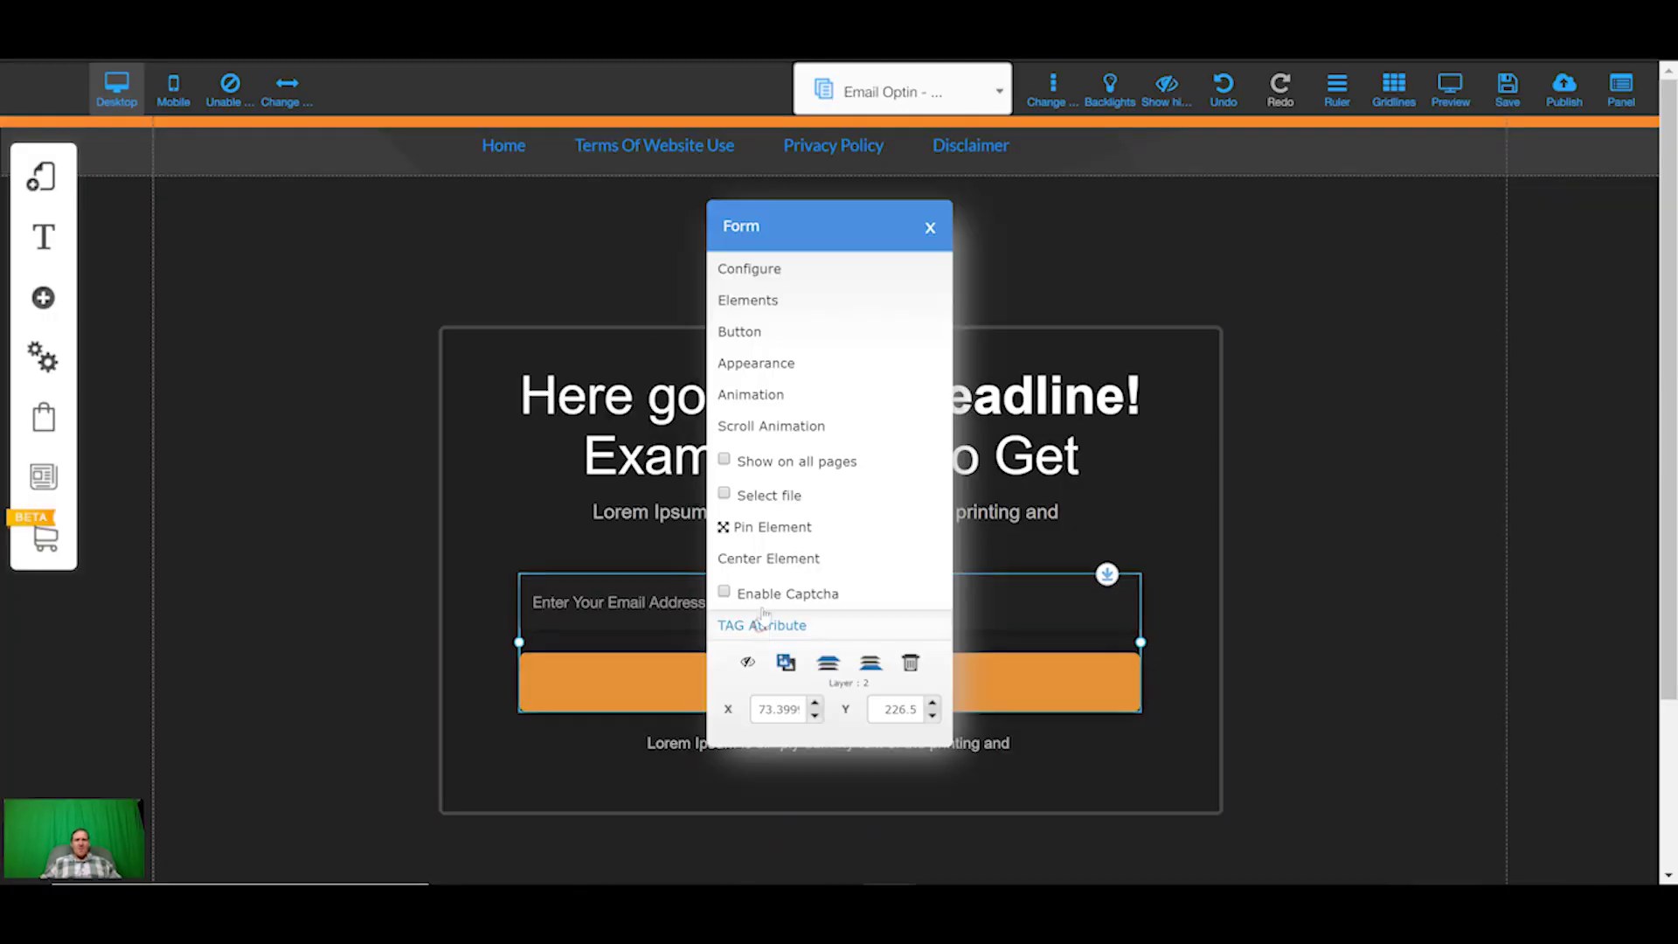
left_click(769, 276)
left_click(625, 541)
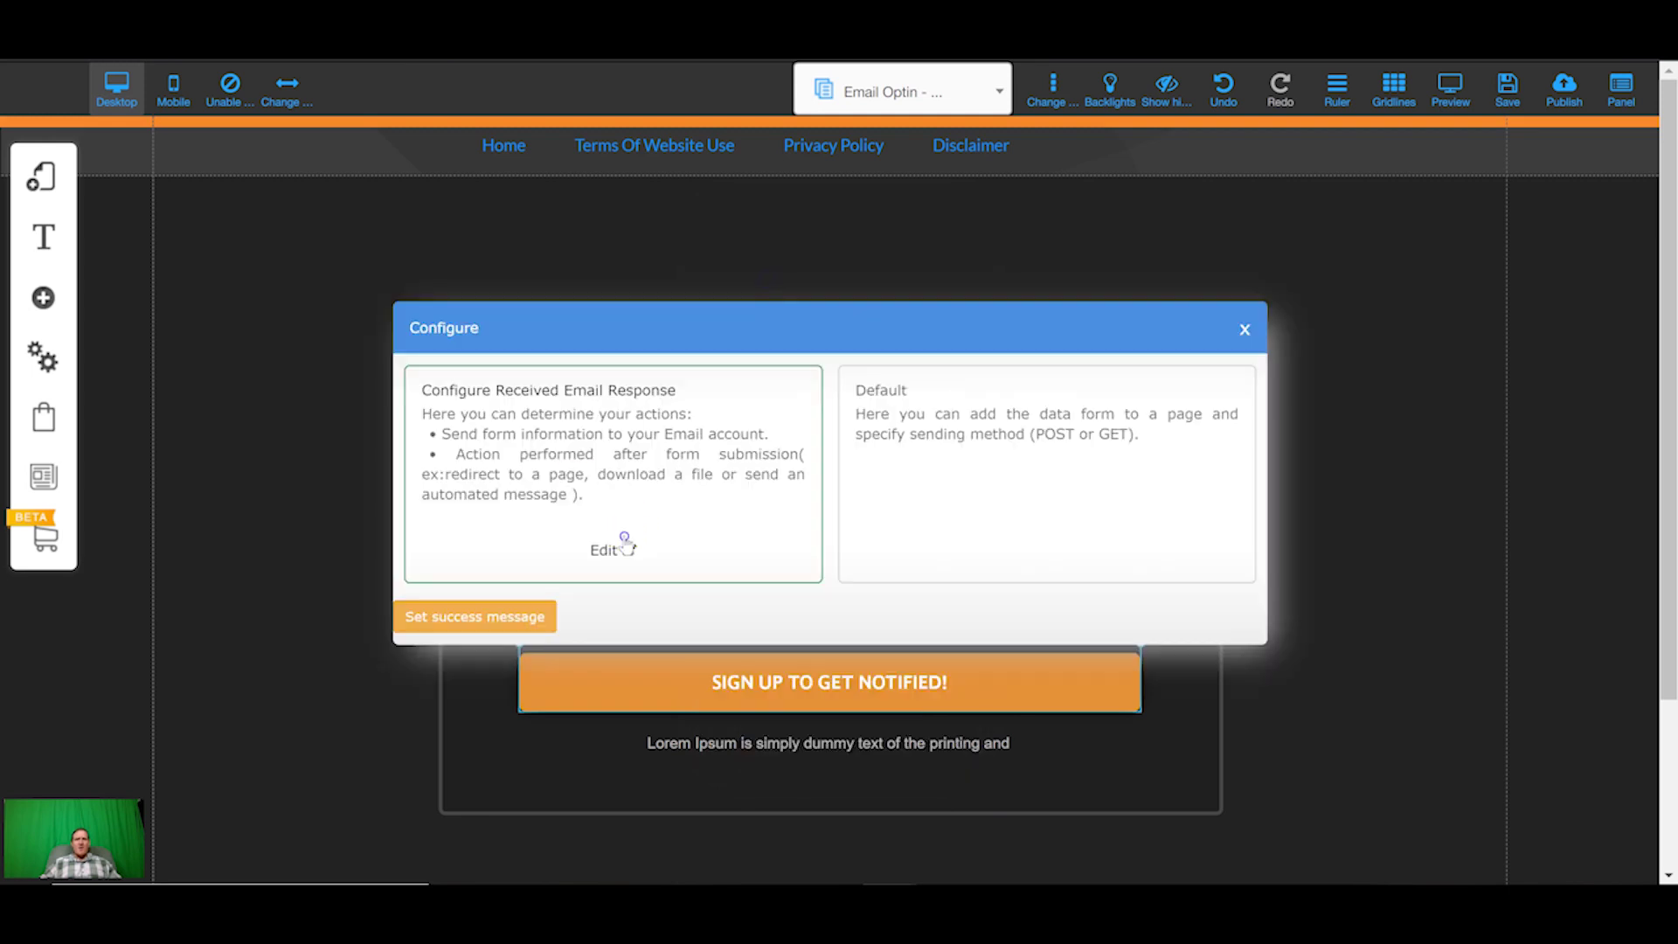
left_click(1245, 330)
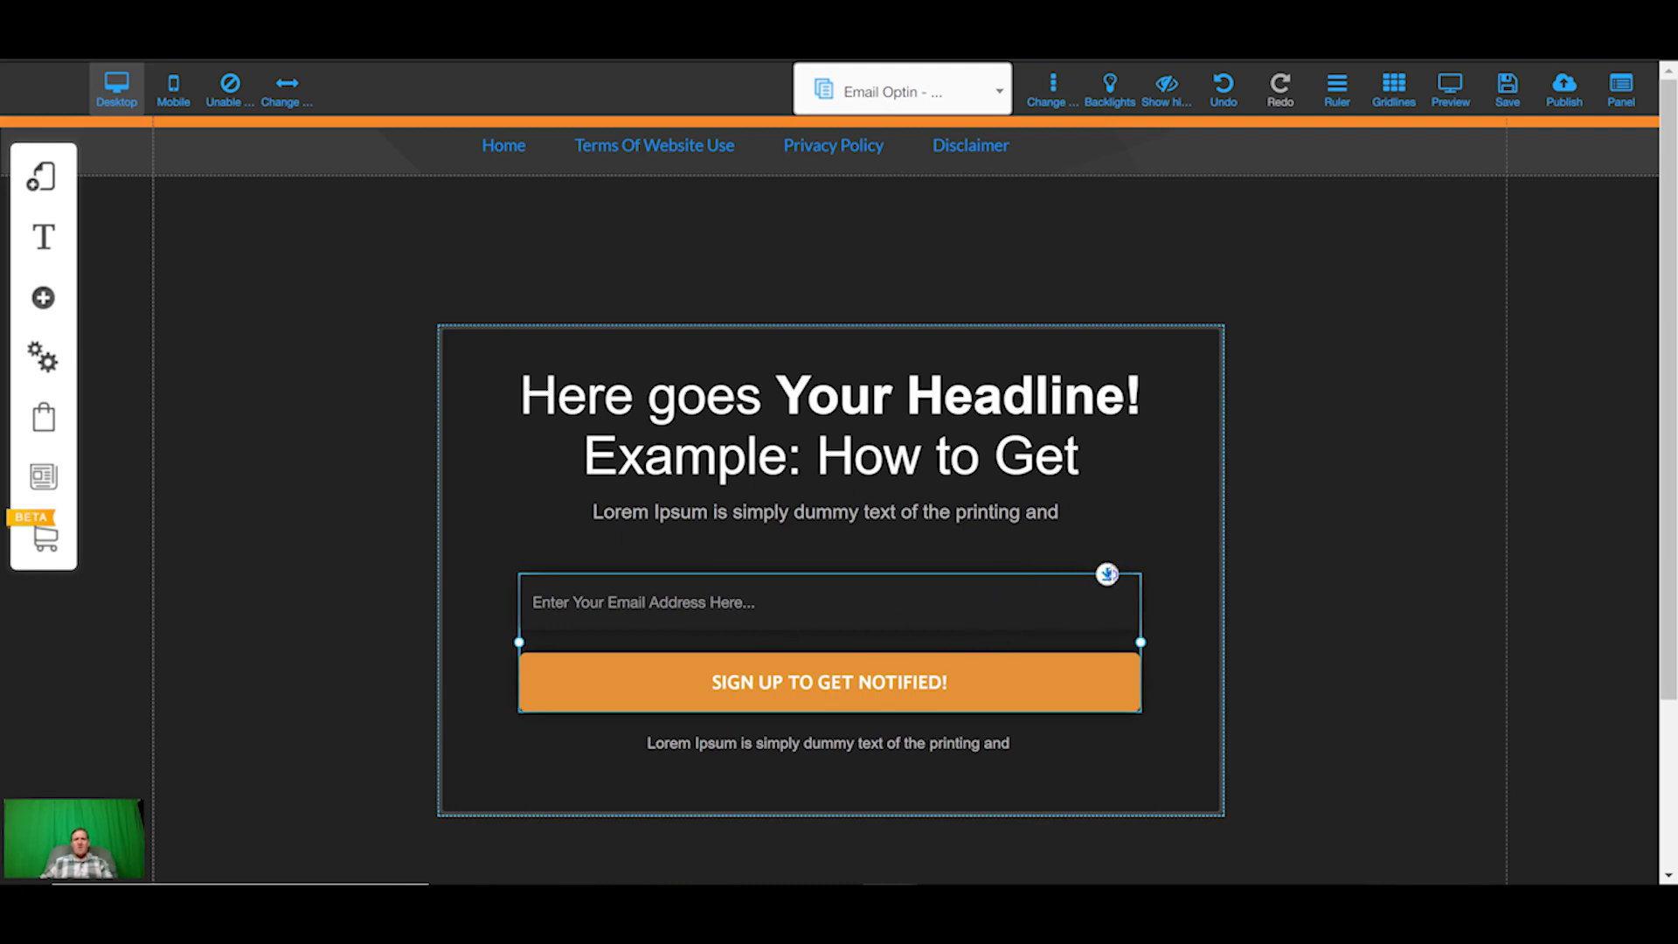
left_click_drag(1125, 575, 1127, 635)
key("Delete")
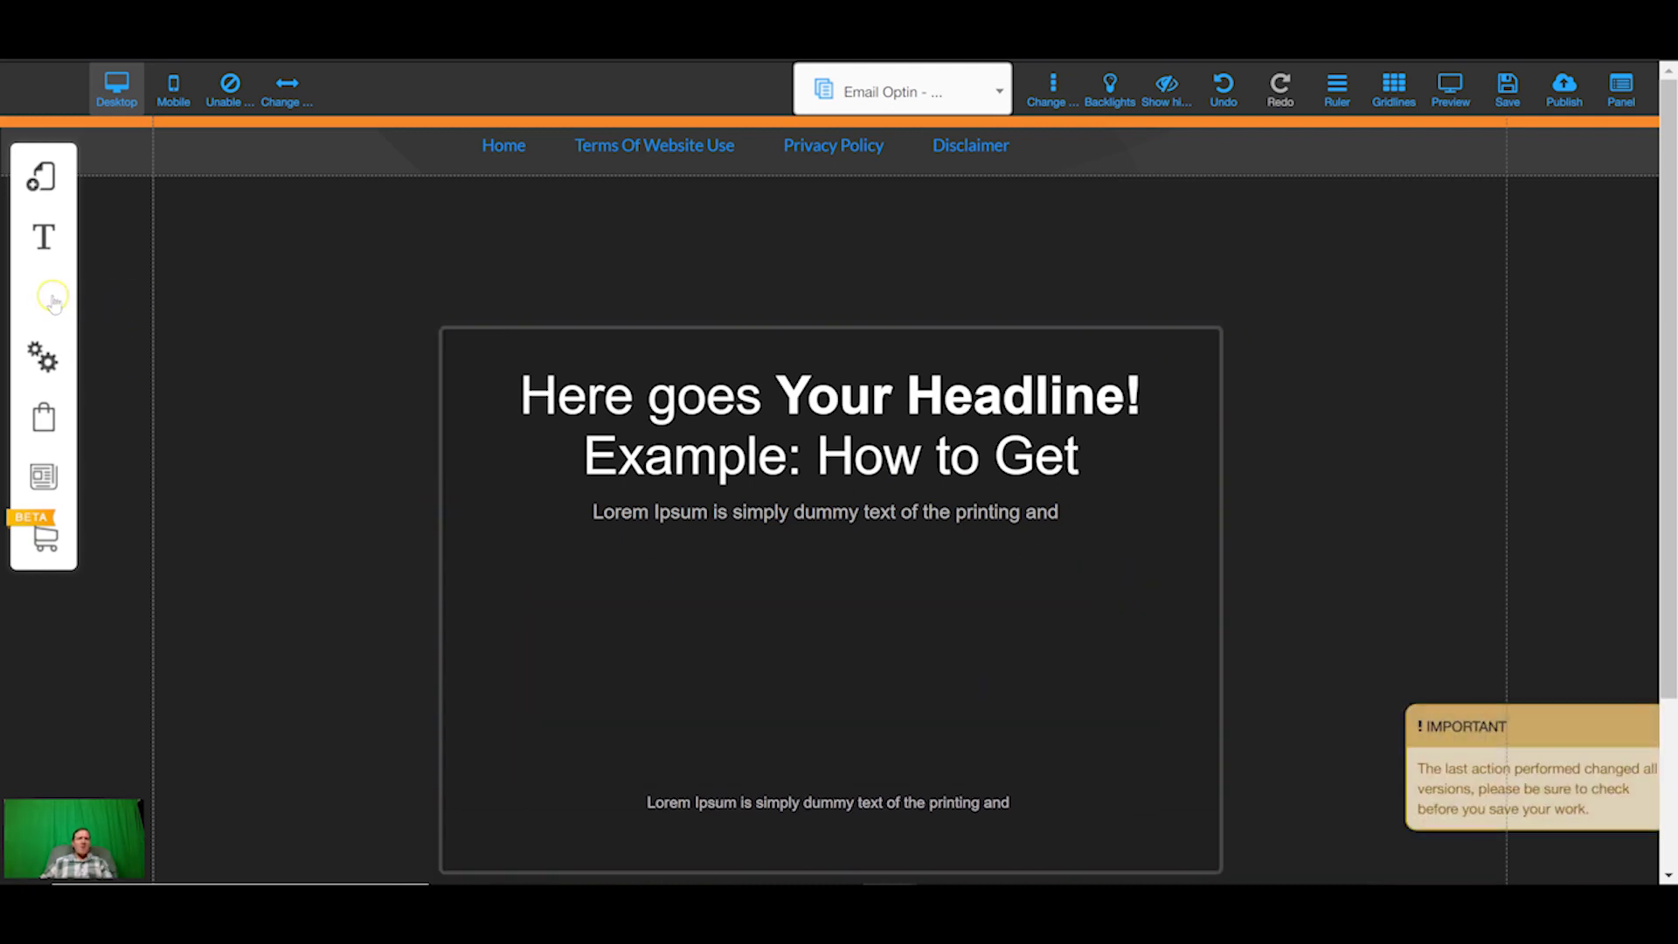
Insert the first Optin Form template from the Email Marketing Form elements.
left_click(44, 297)
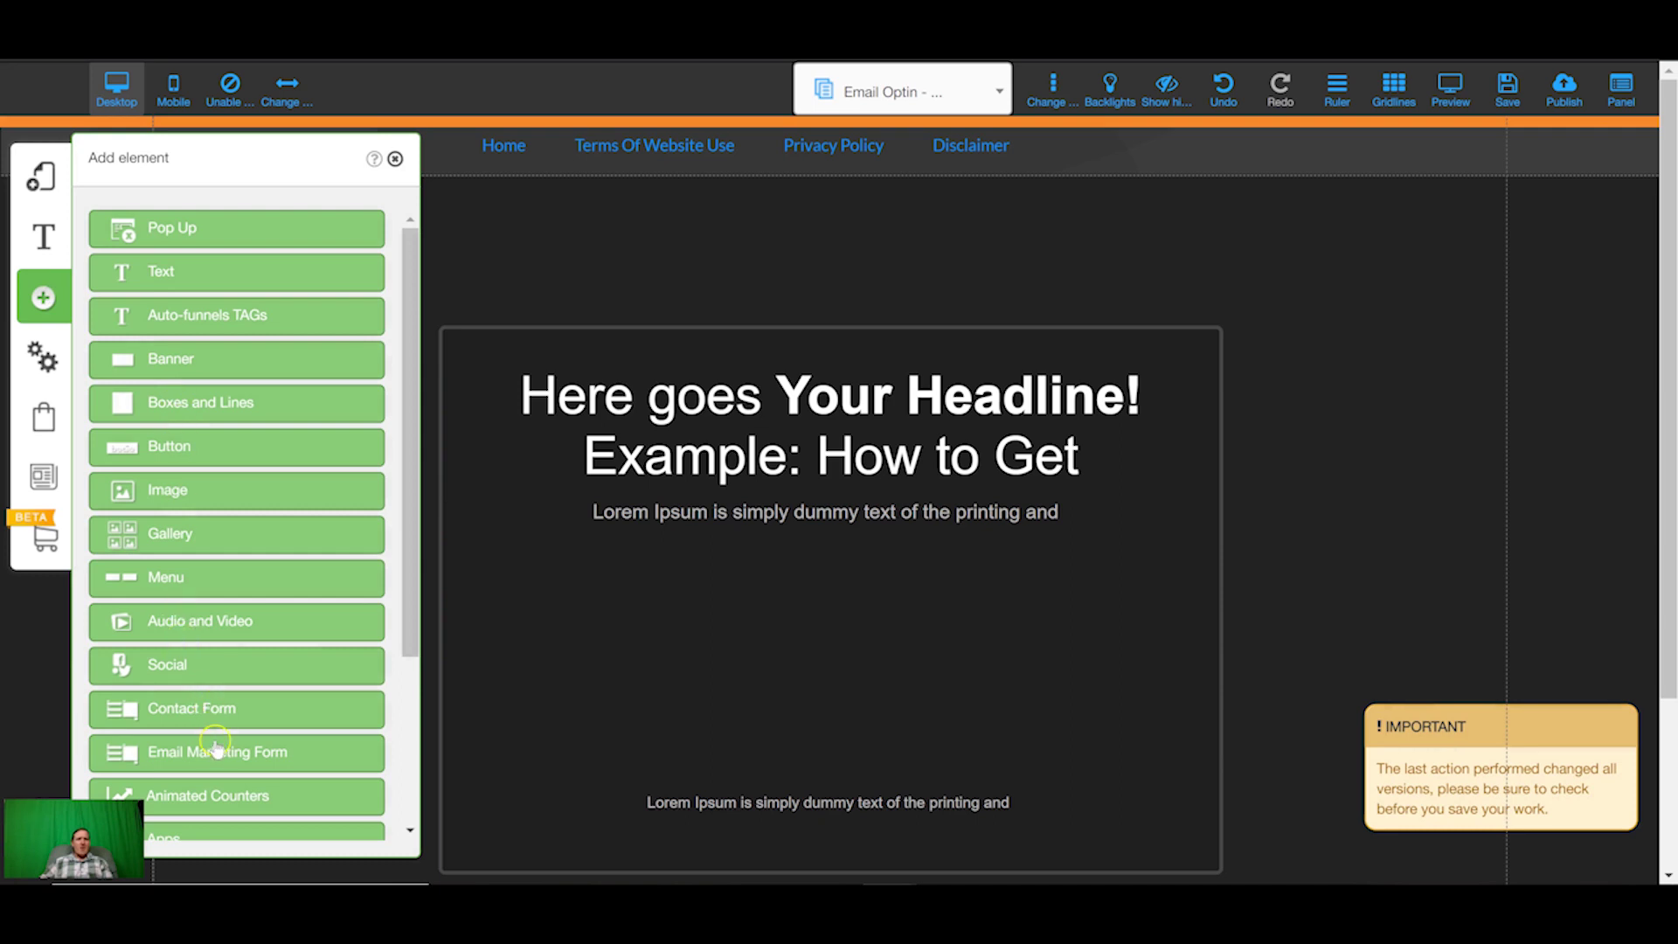
left_click(216, 751)
left_click(184, 321)
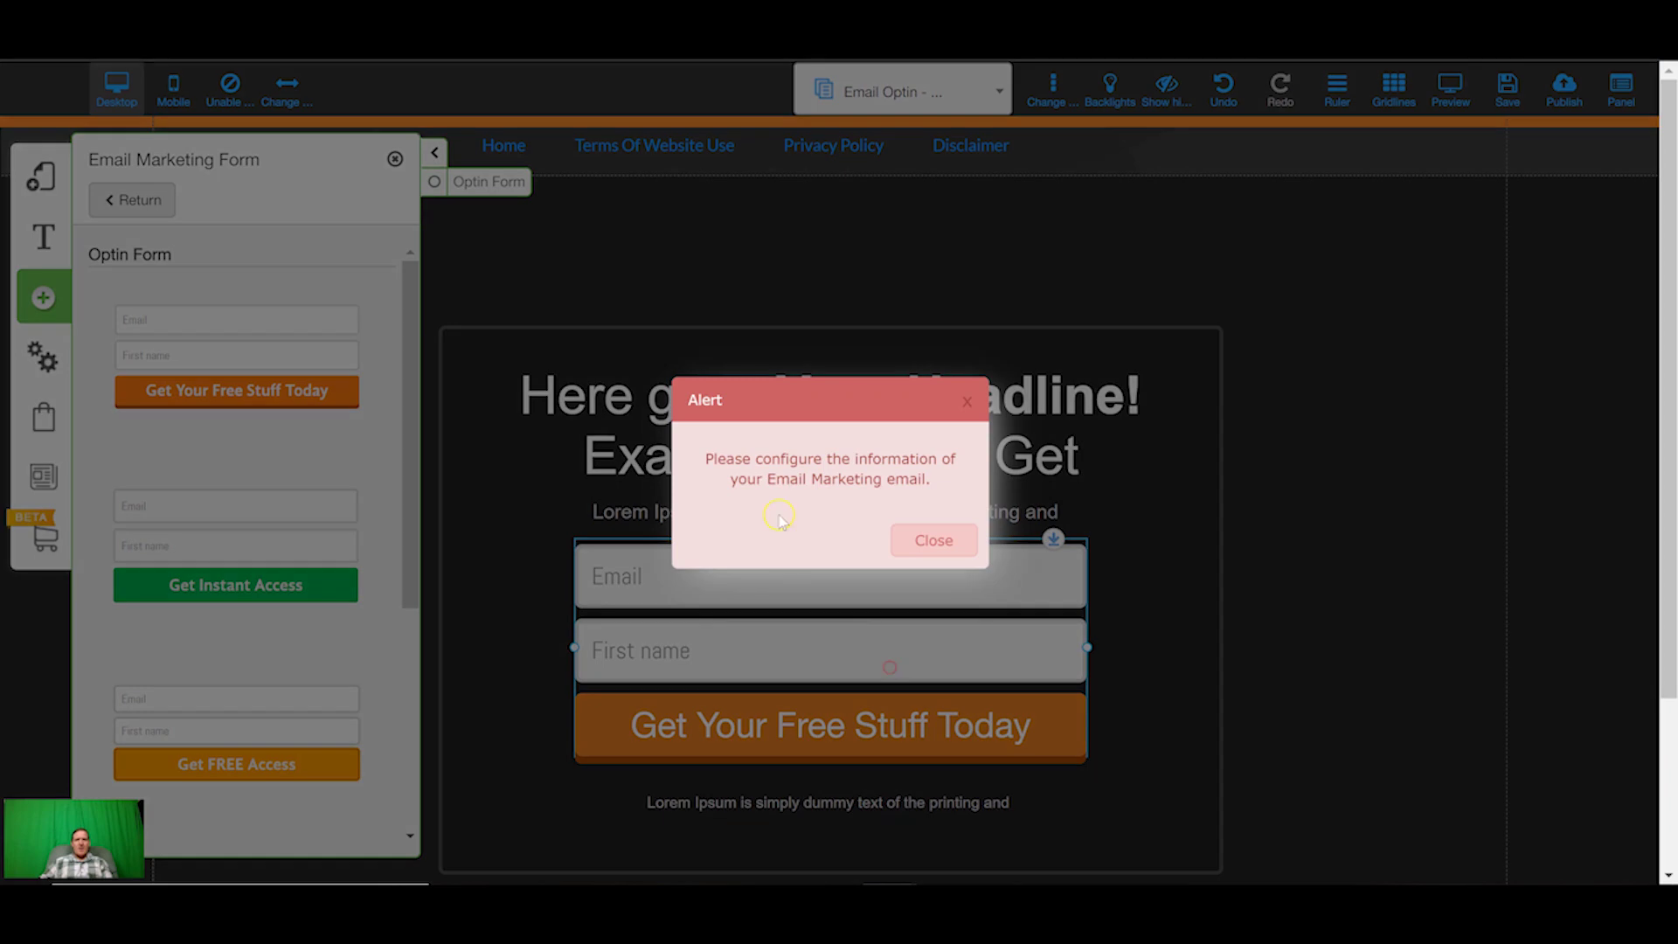
Configure the new optin form to use Mailing Boss with the Optin subscriber list.
left_click(929, 535)
left_click(826, 581)
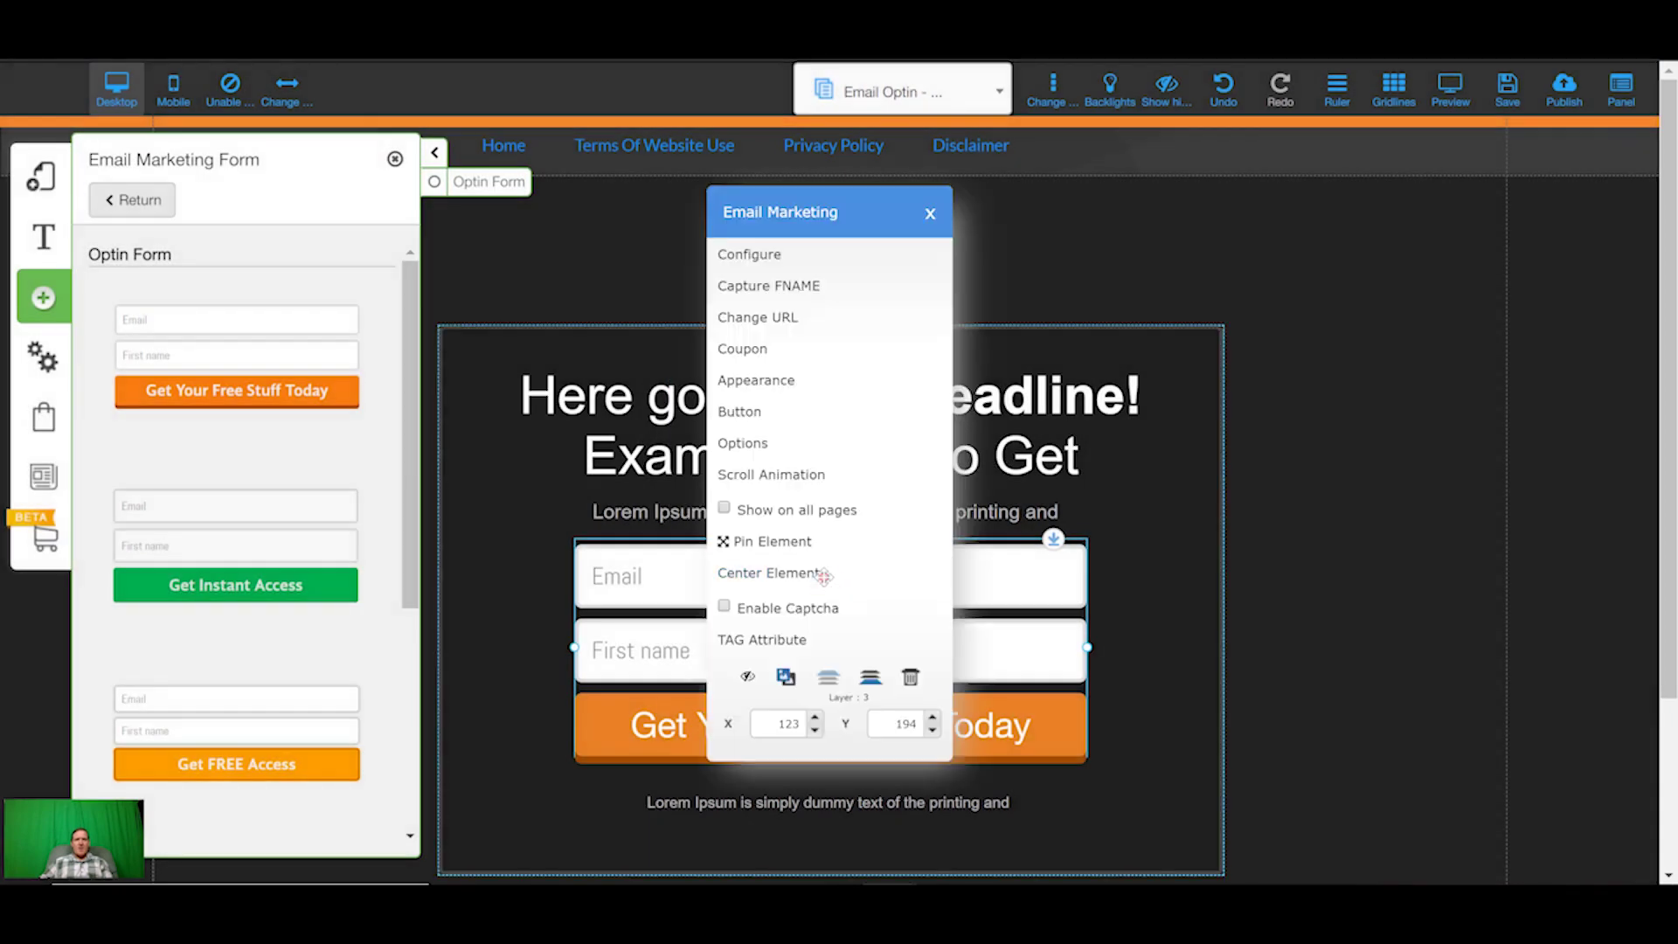
left_click(749, 254)
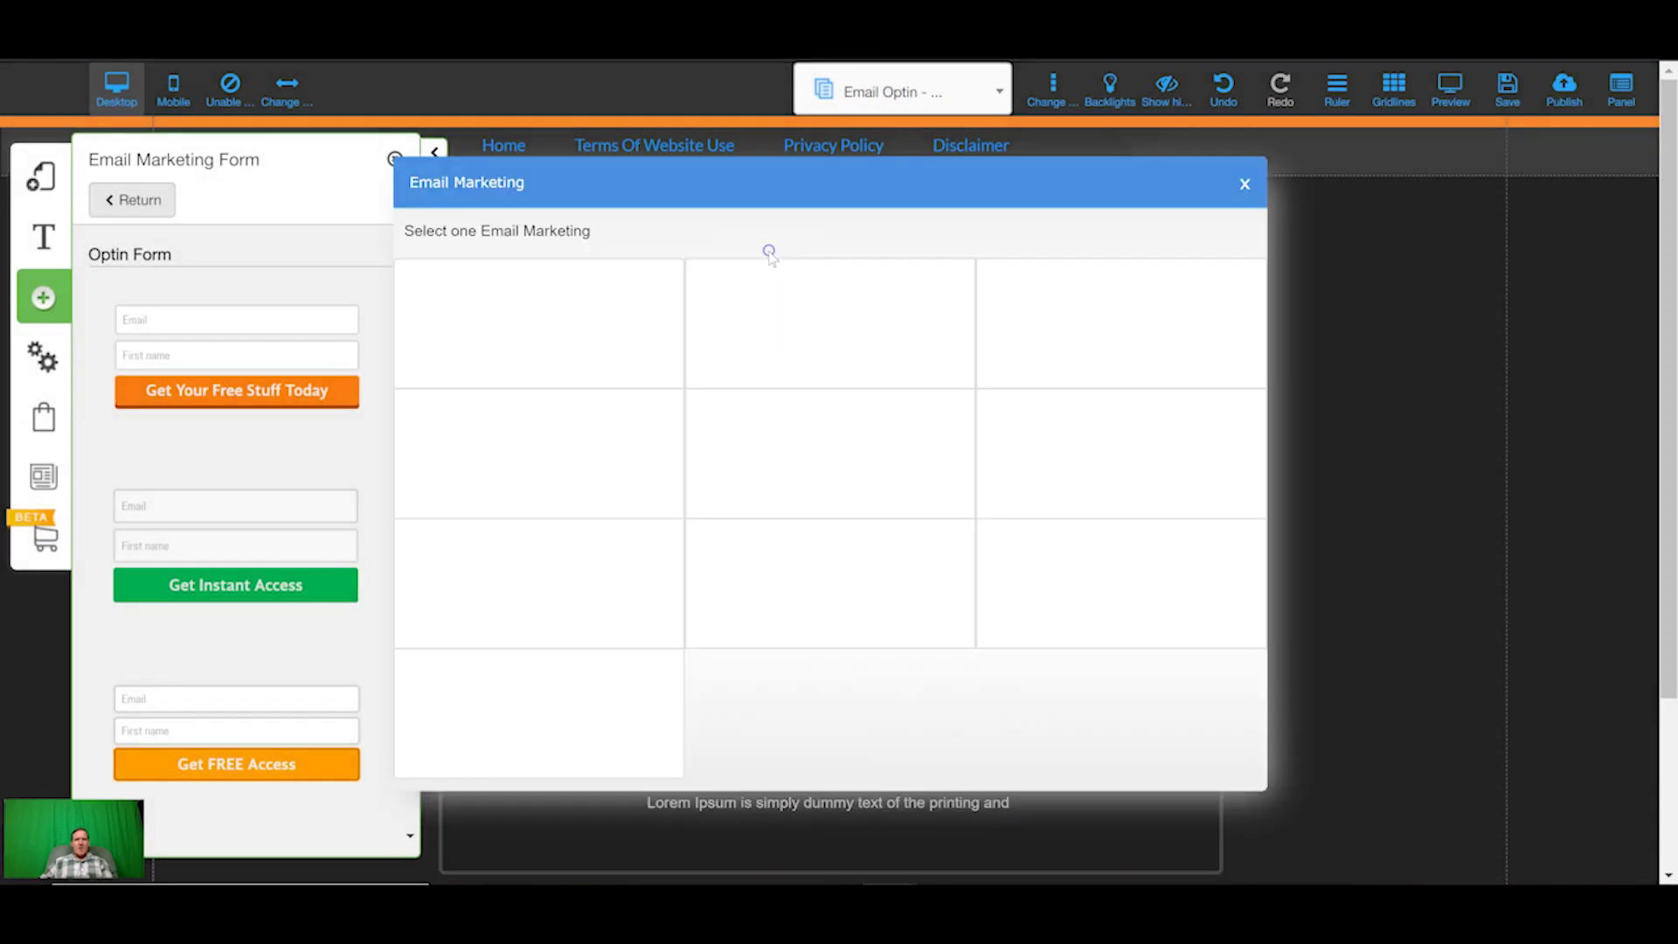
left_click(522, 332)
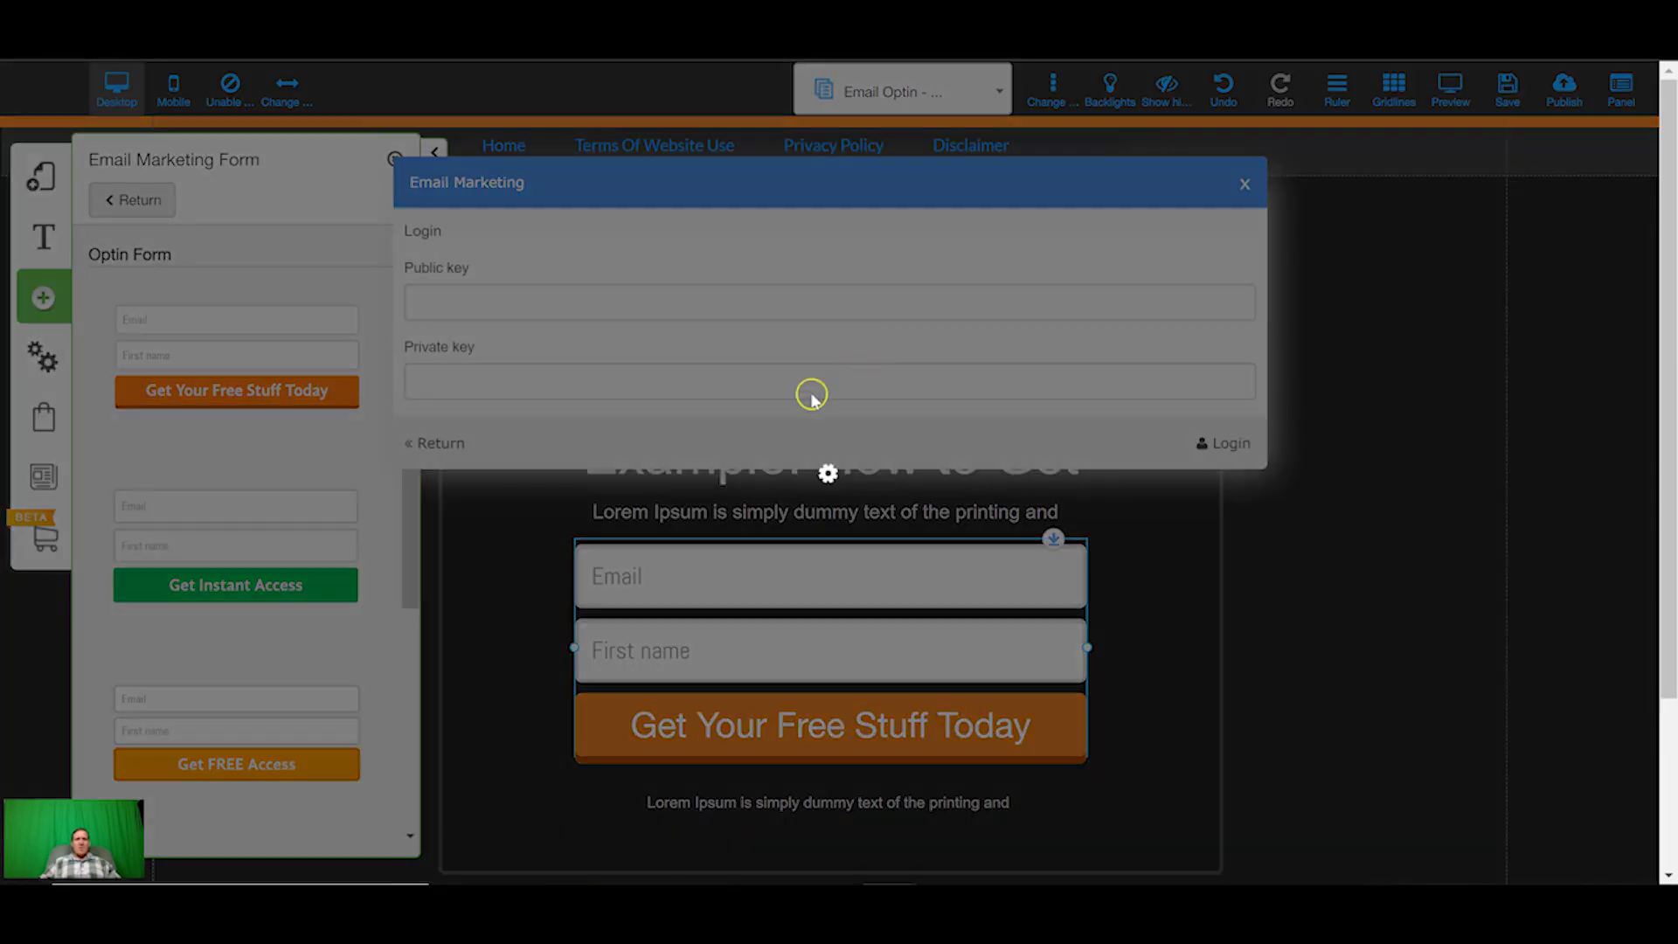
left_click(525, 440)
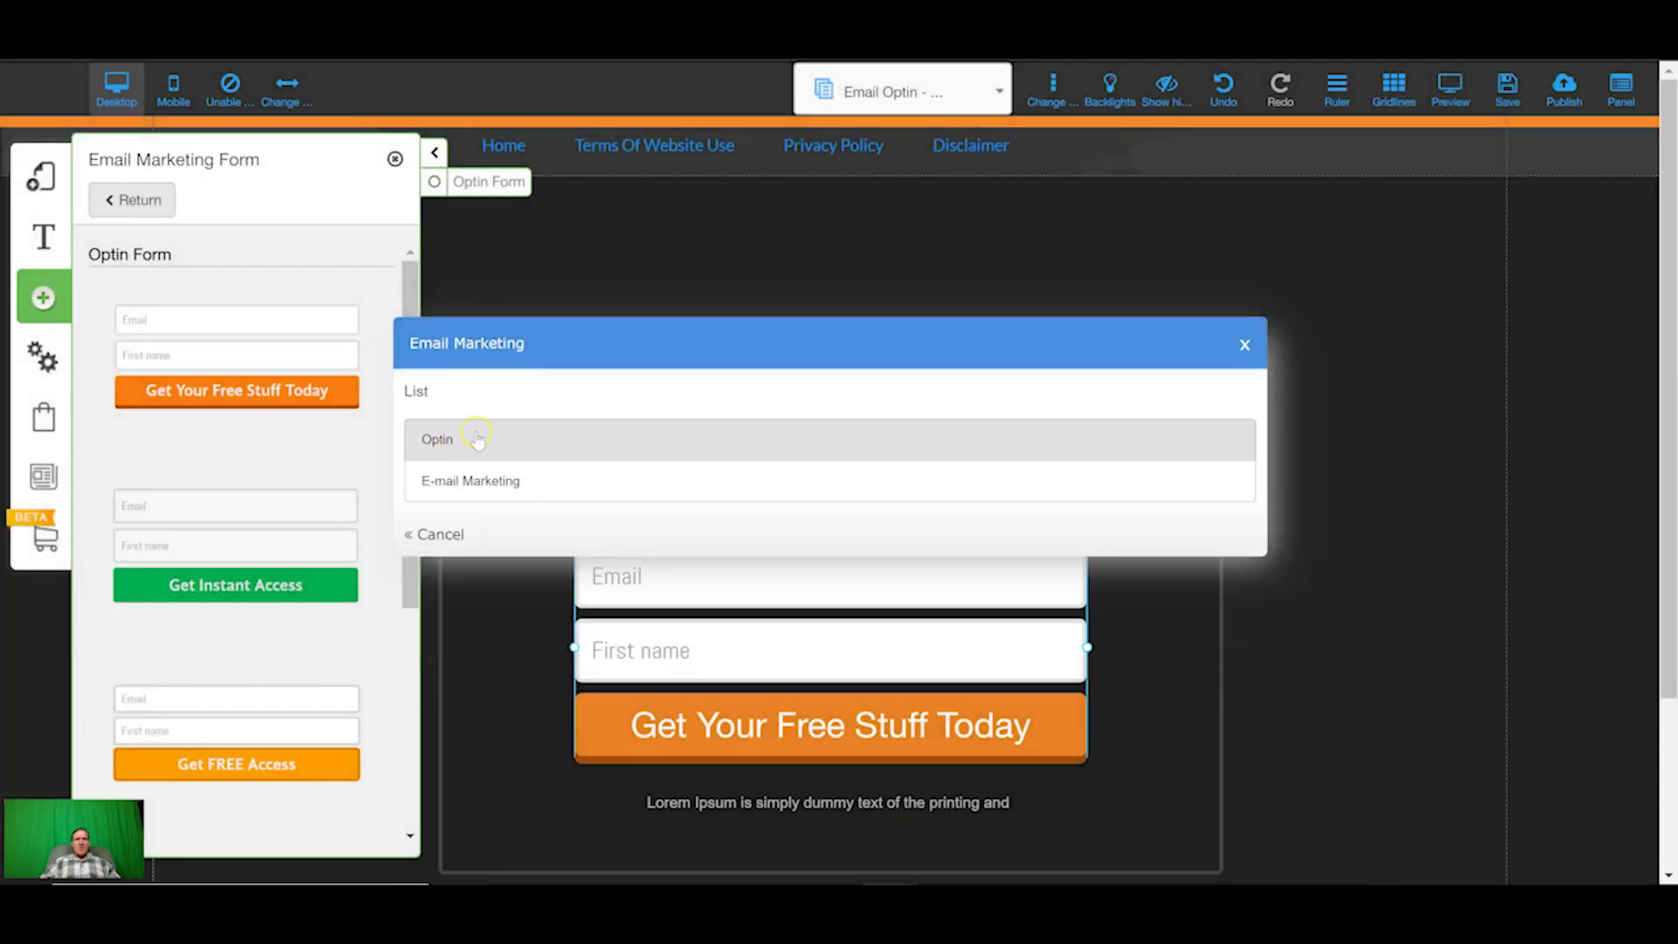
left_click(457, 439)
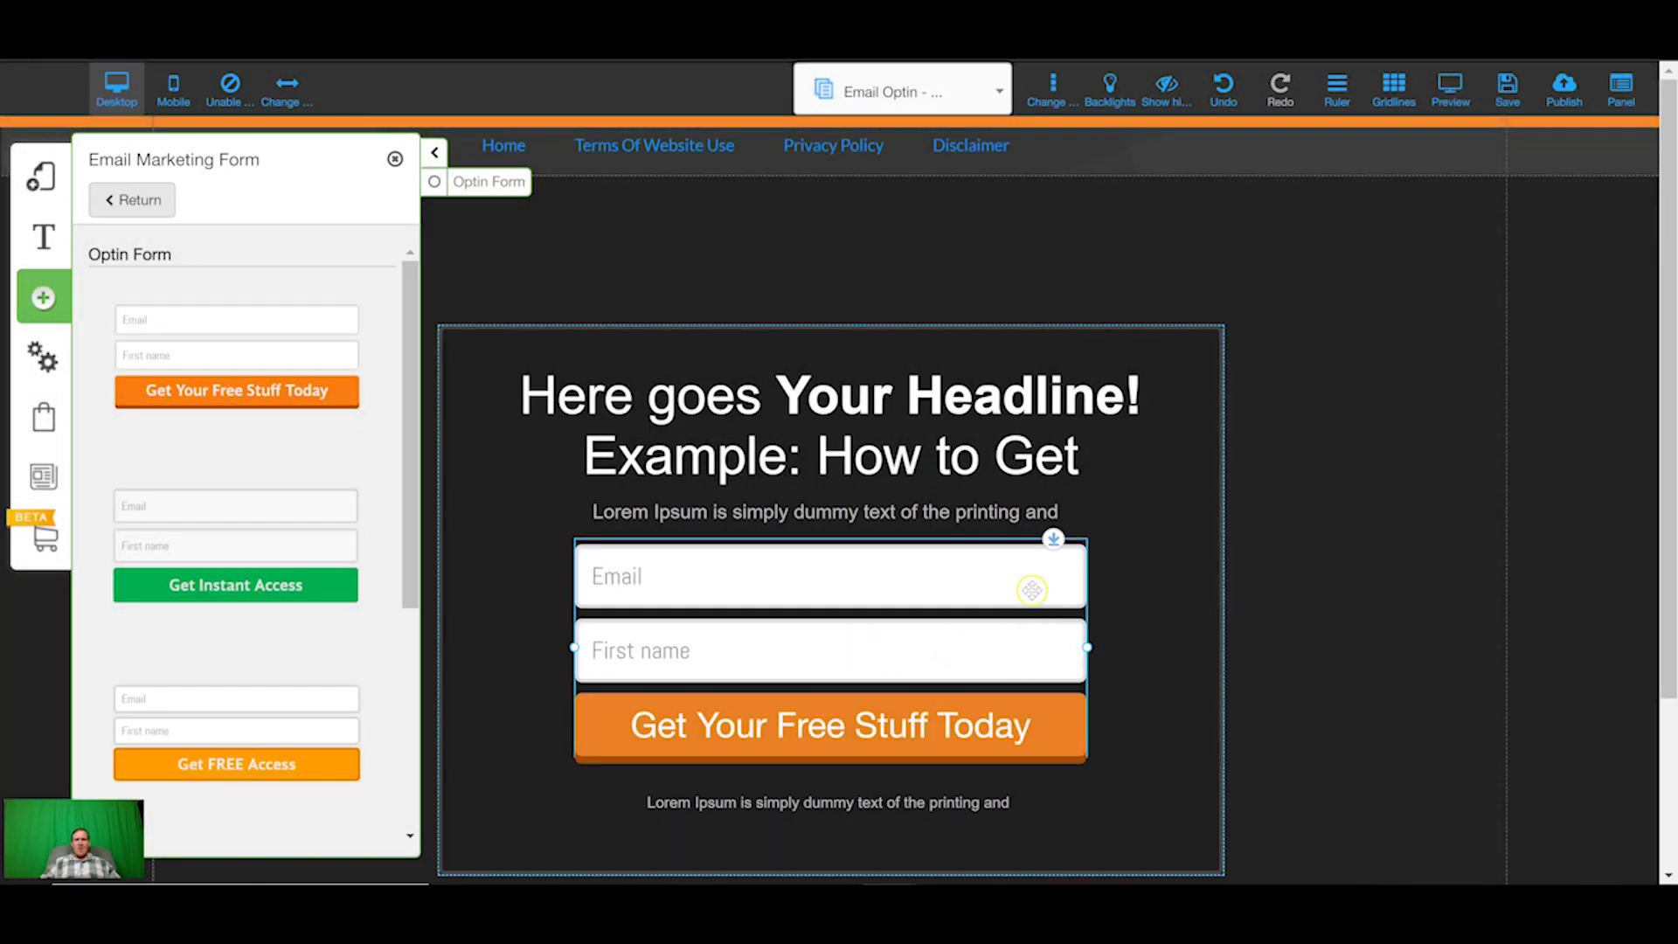
right_click(734, 575)
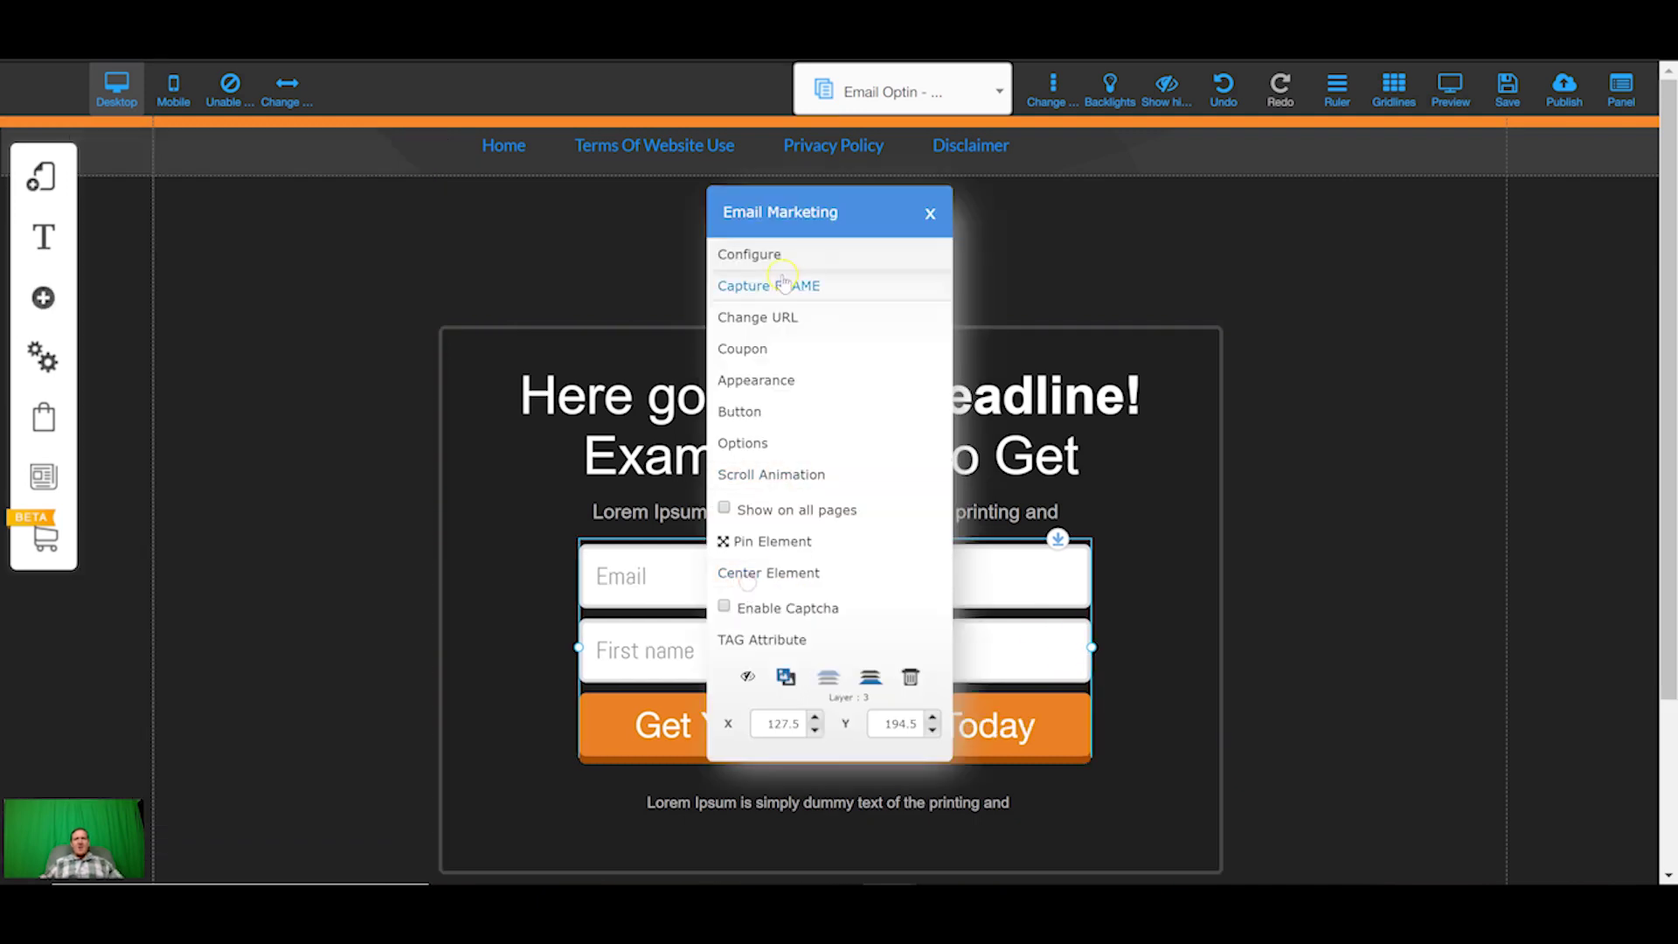
Redirect pending subscribers from the optin form to the Home 1 page.
left_click(786, 317)
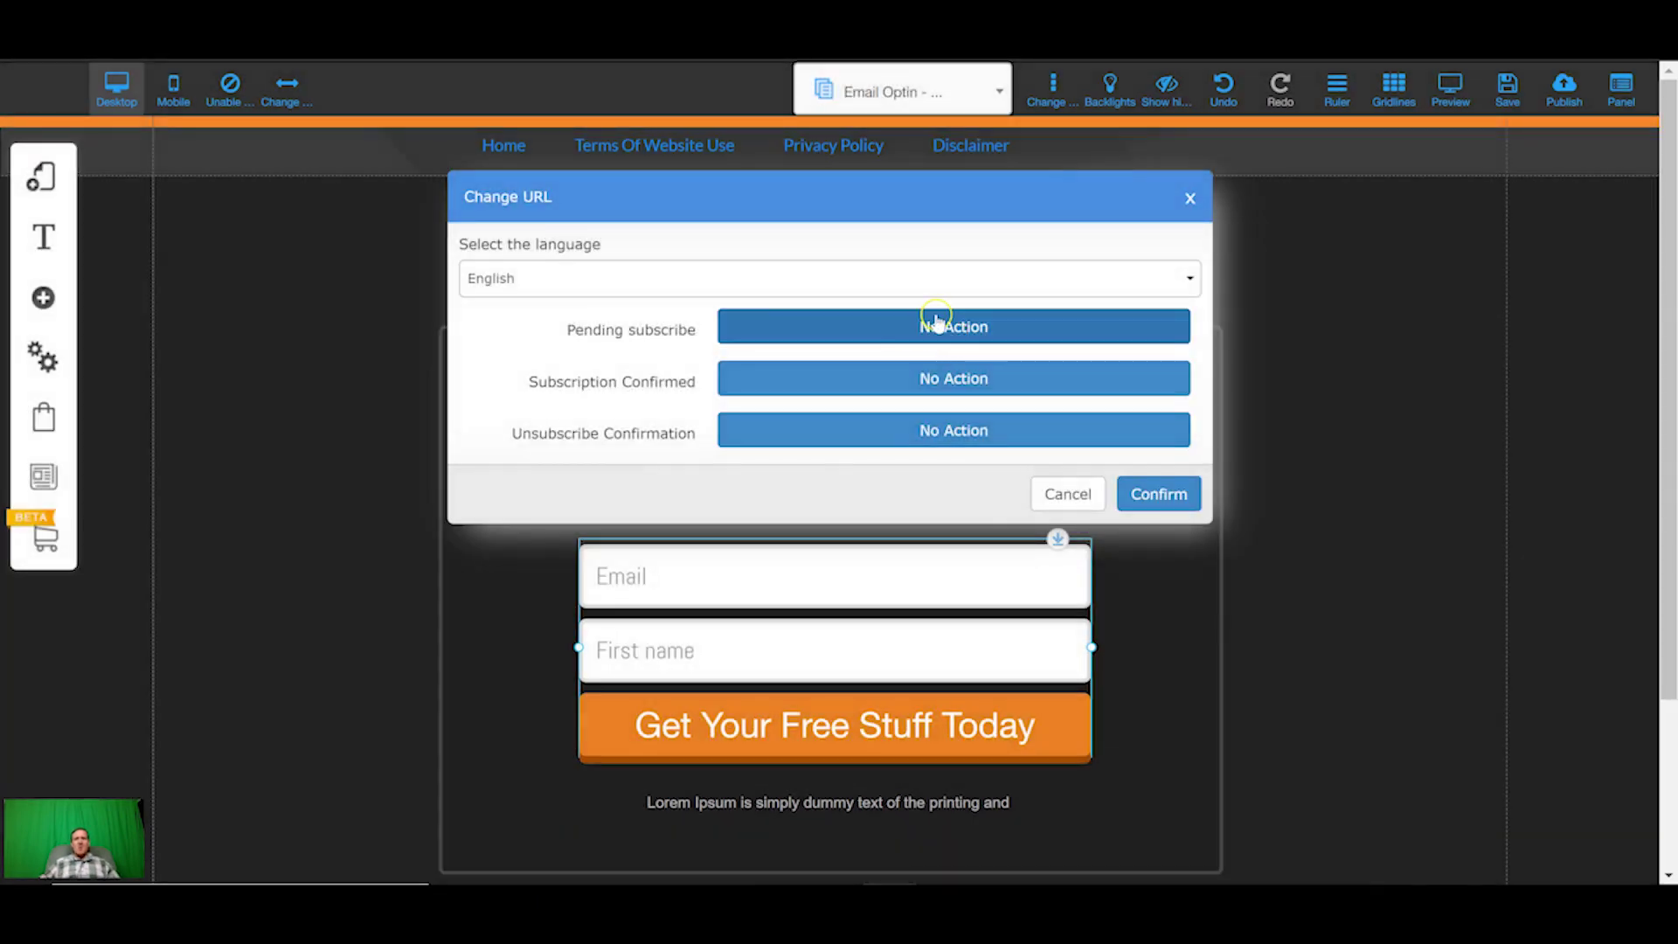
left_click(931, 324)
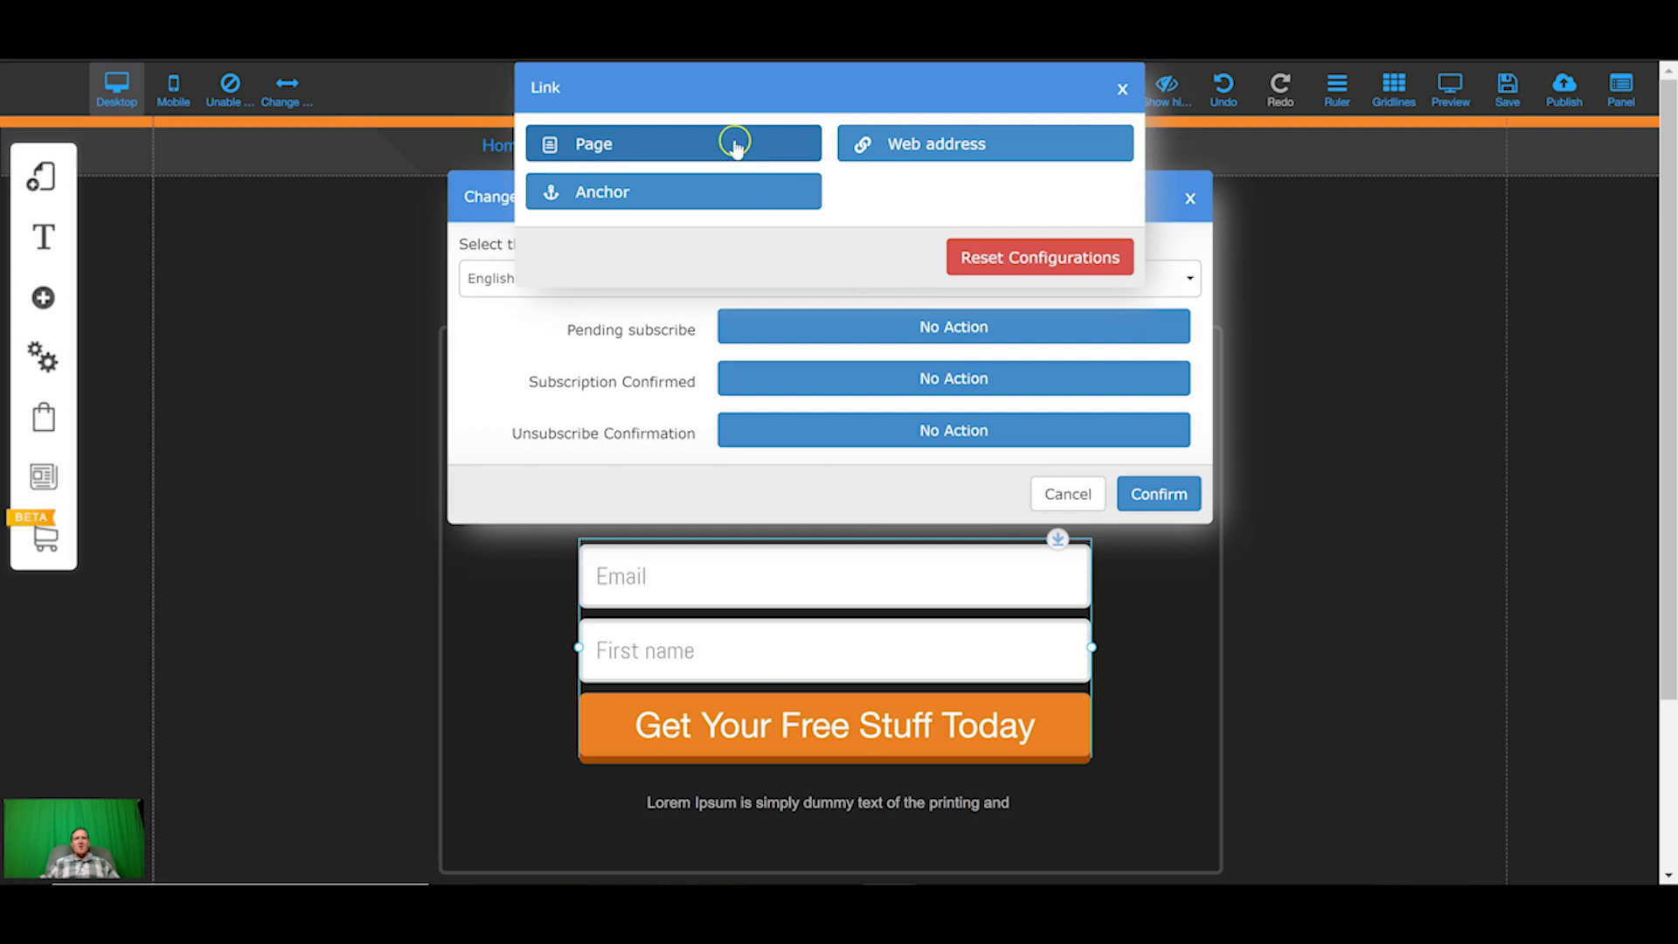
left_click(734, 143)
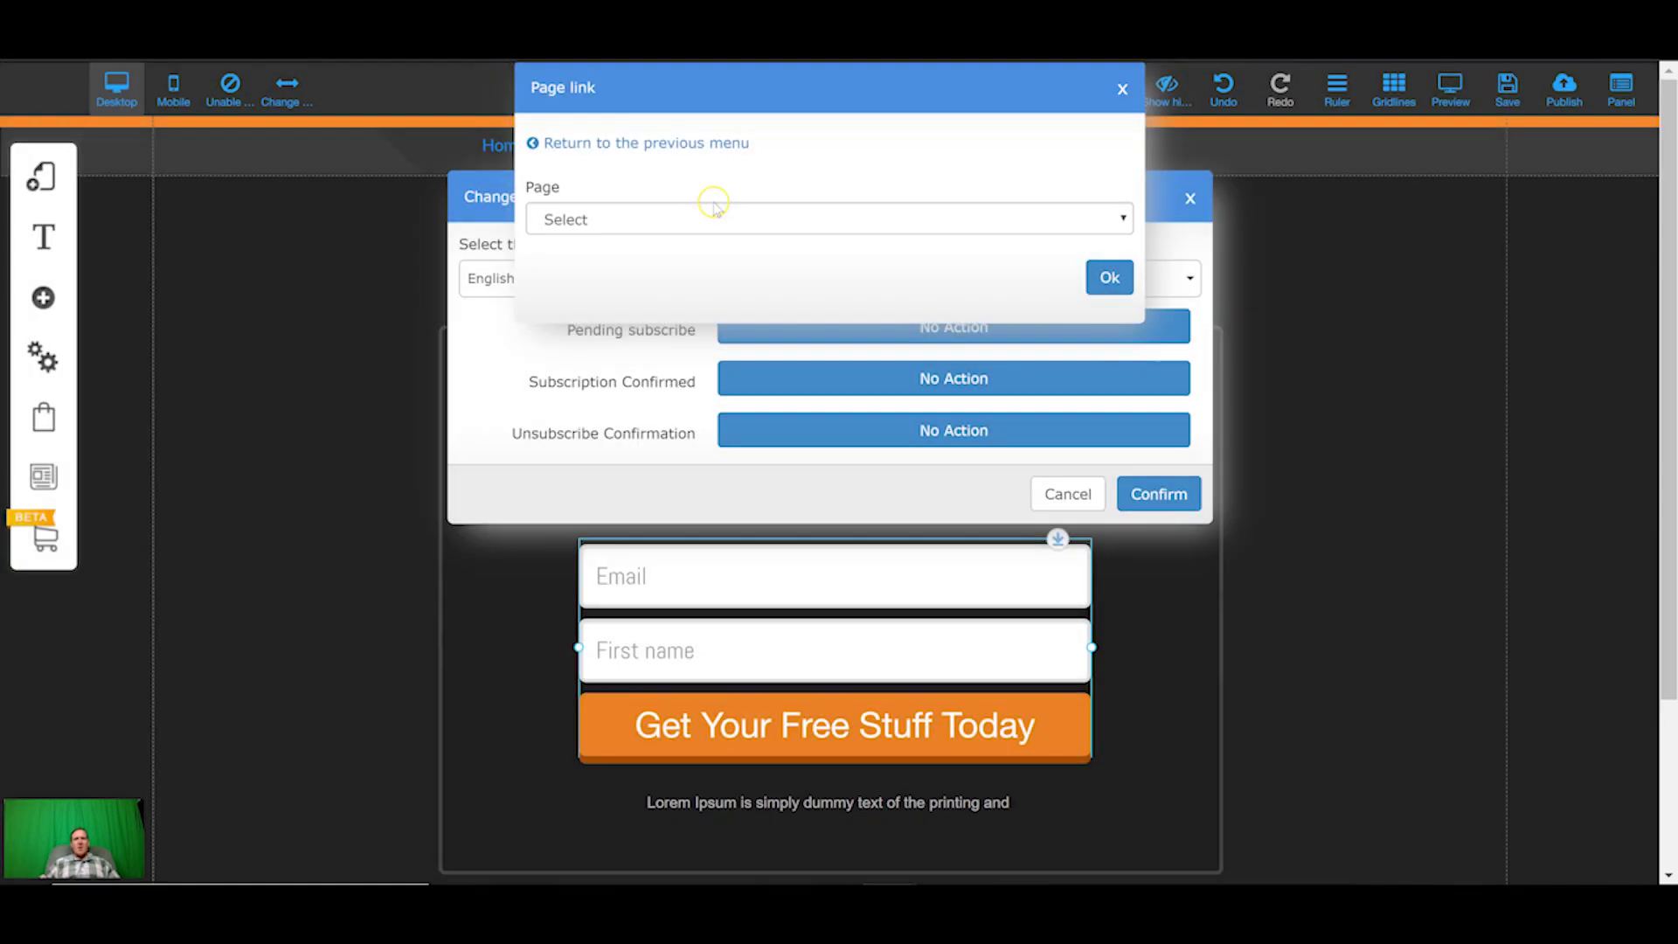
left_click(709, 220)
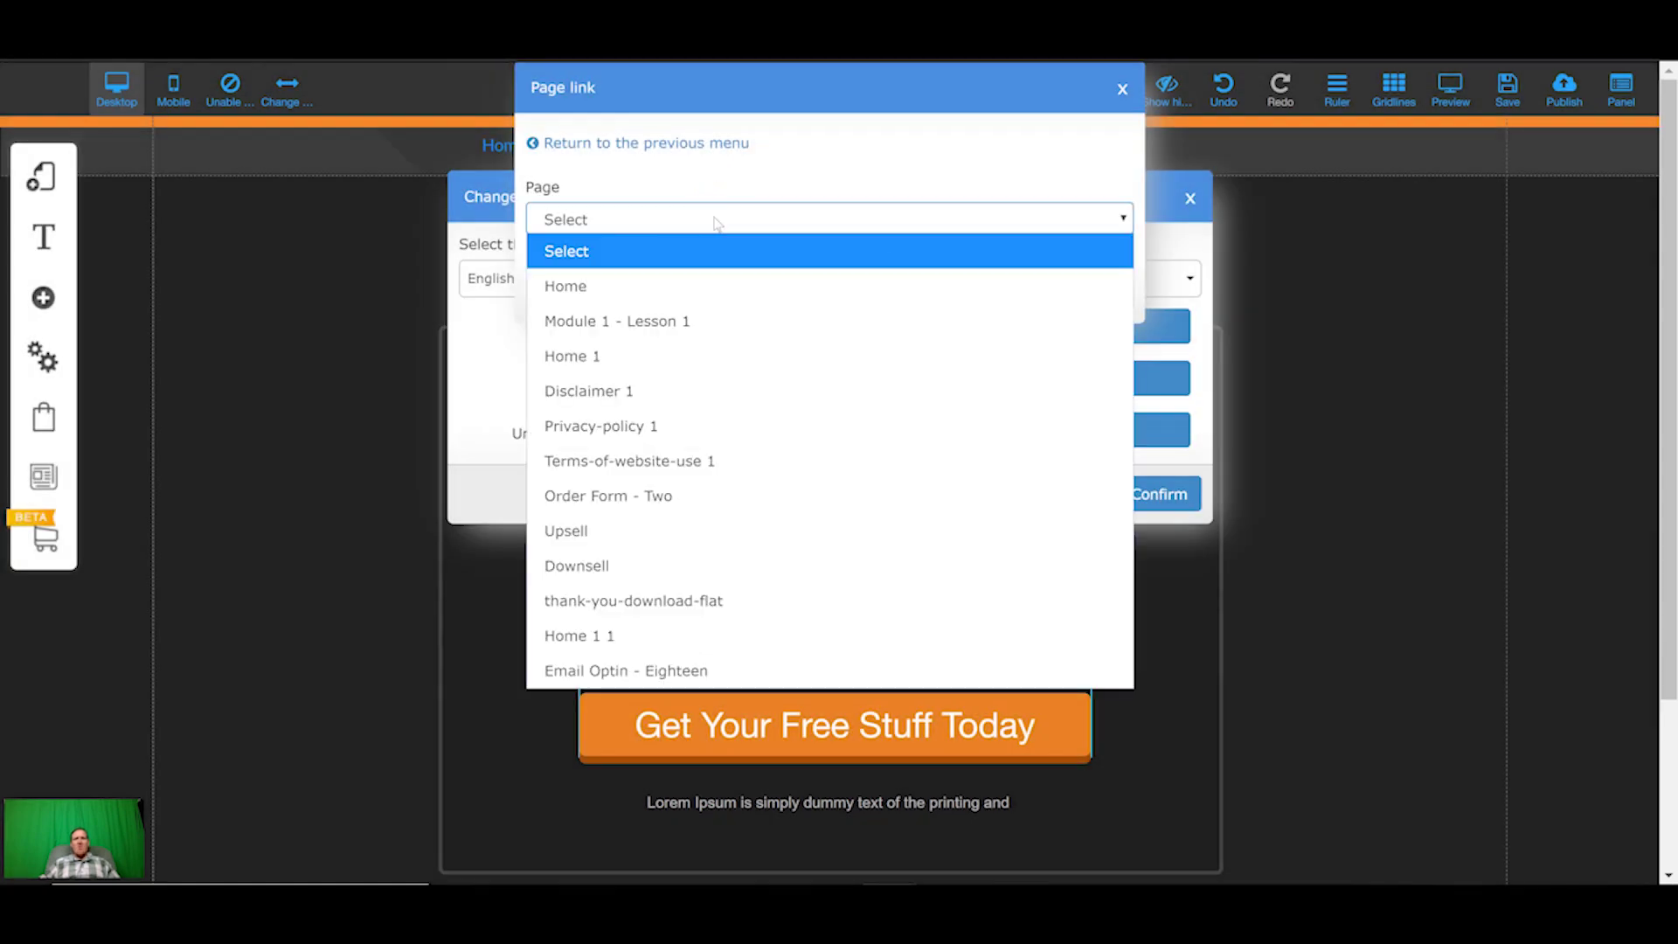
left_click(623, 358)
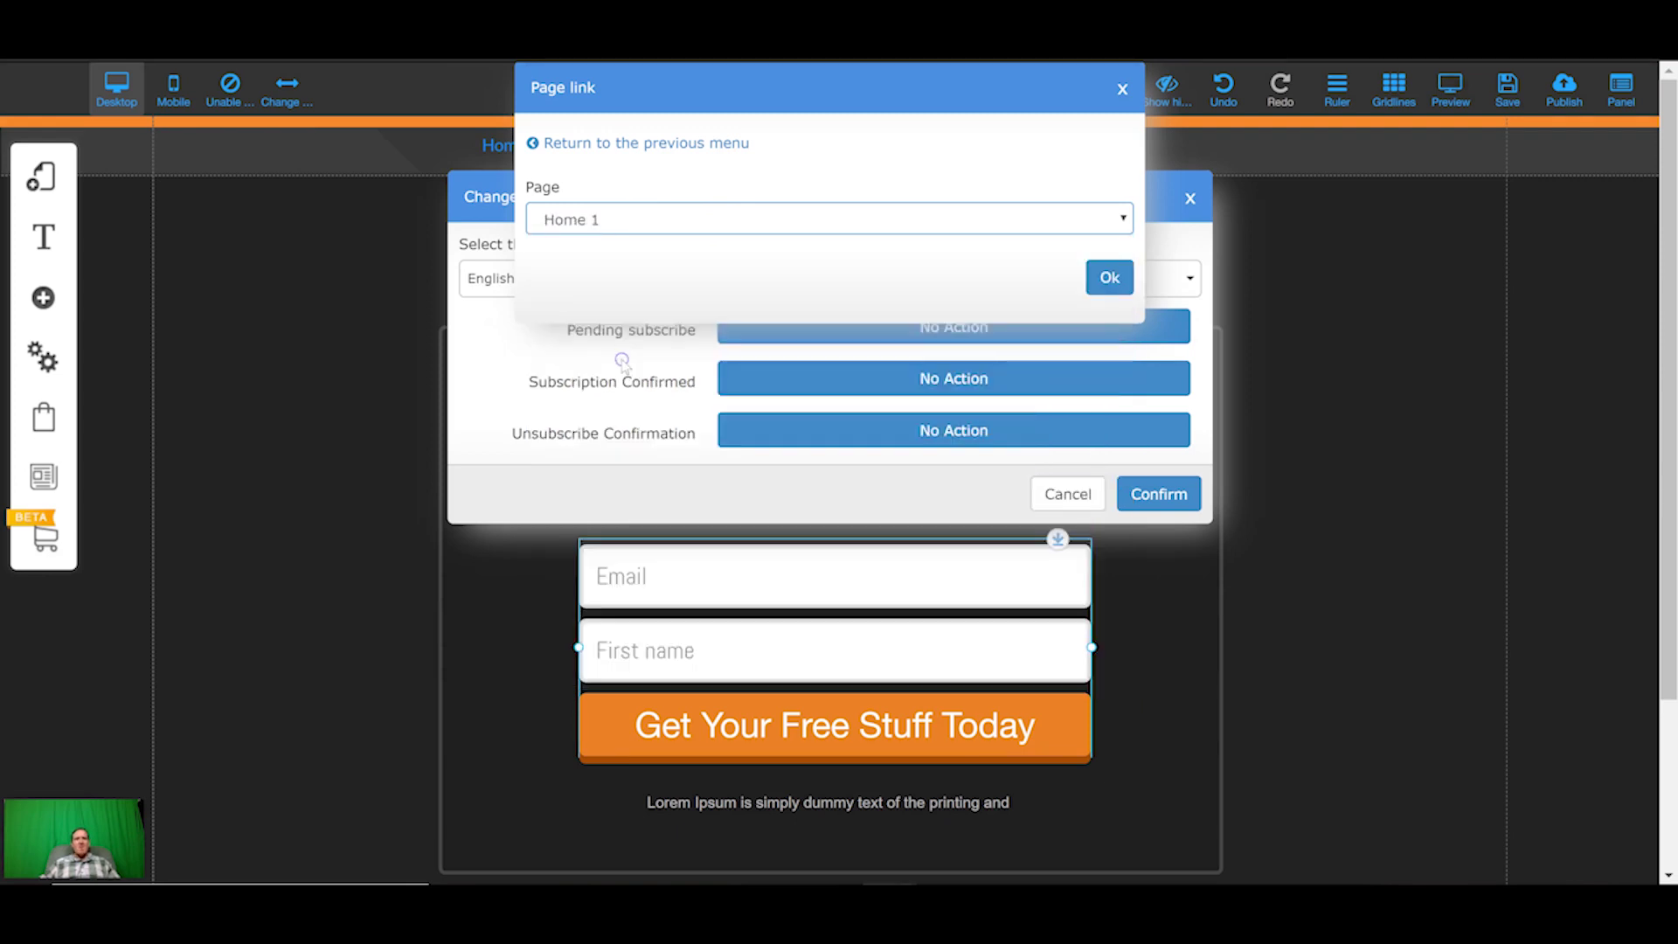
left_click(1111, 278)
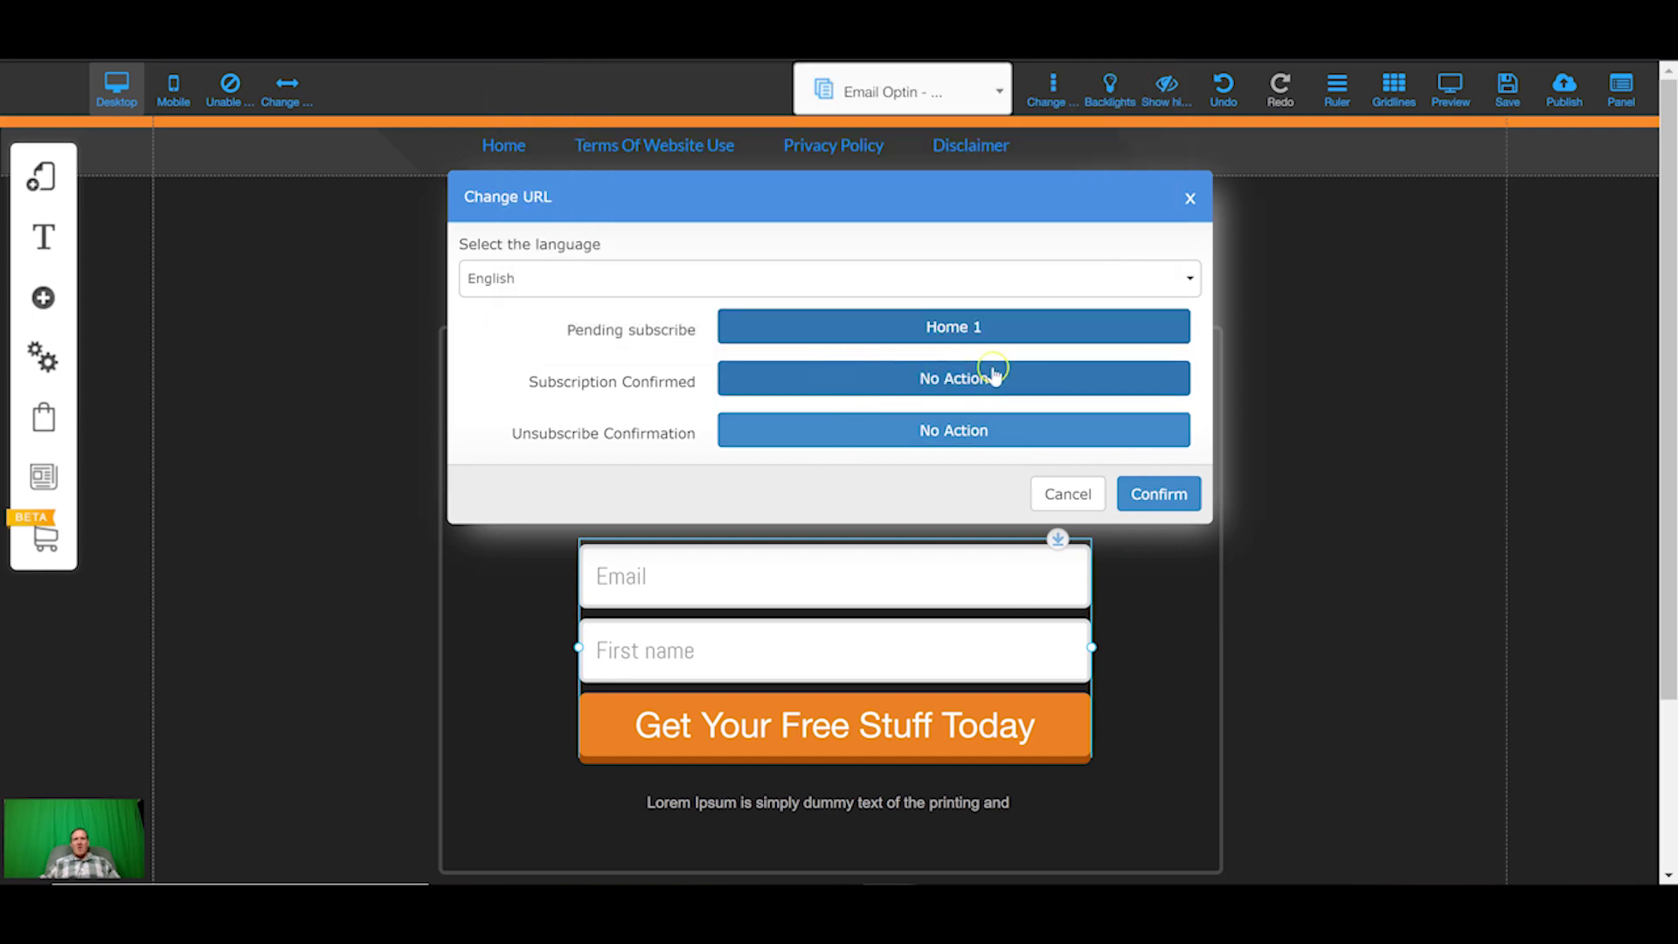
Redirect confirmed subscriptions to the Home 1 page as well.
left_click(900, 382)
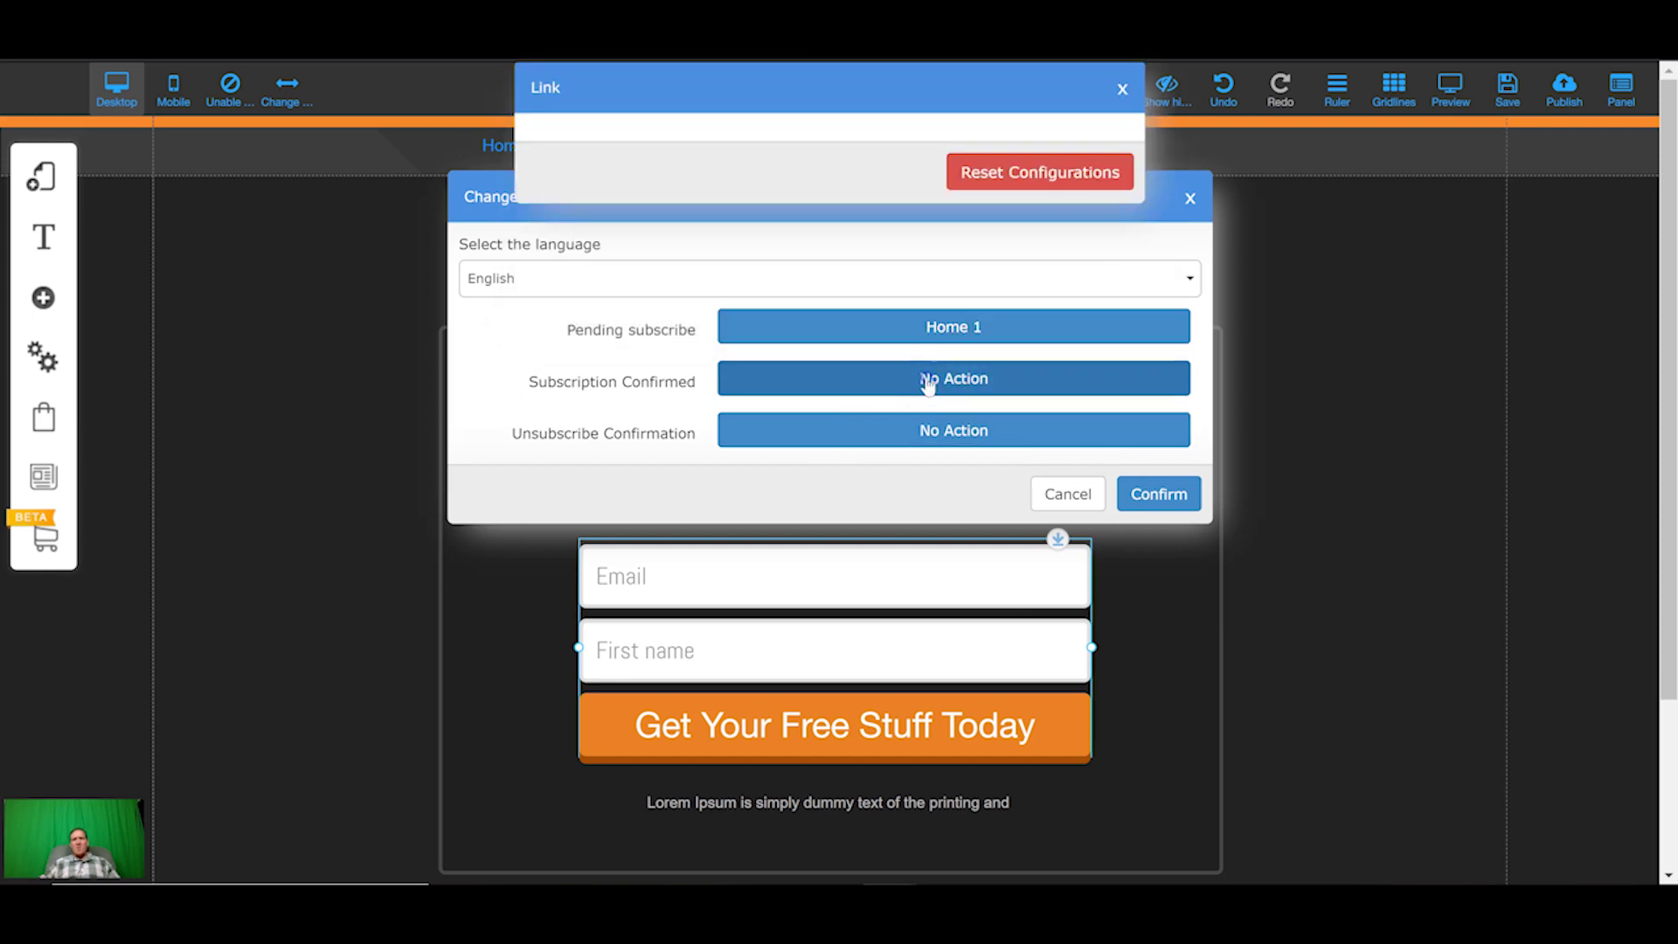
left_click(642, 142)
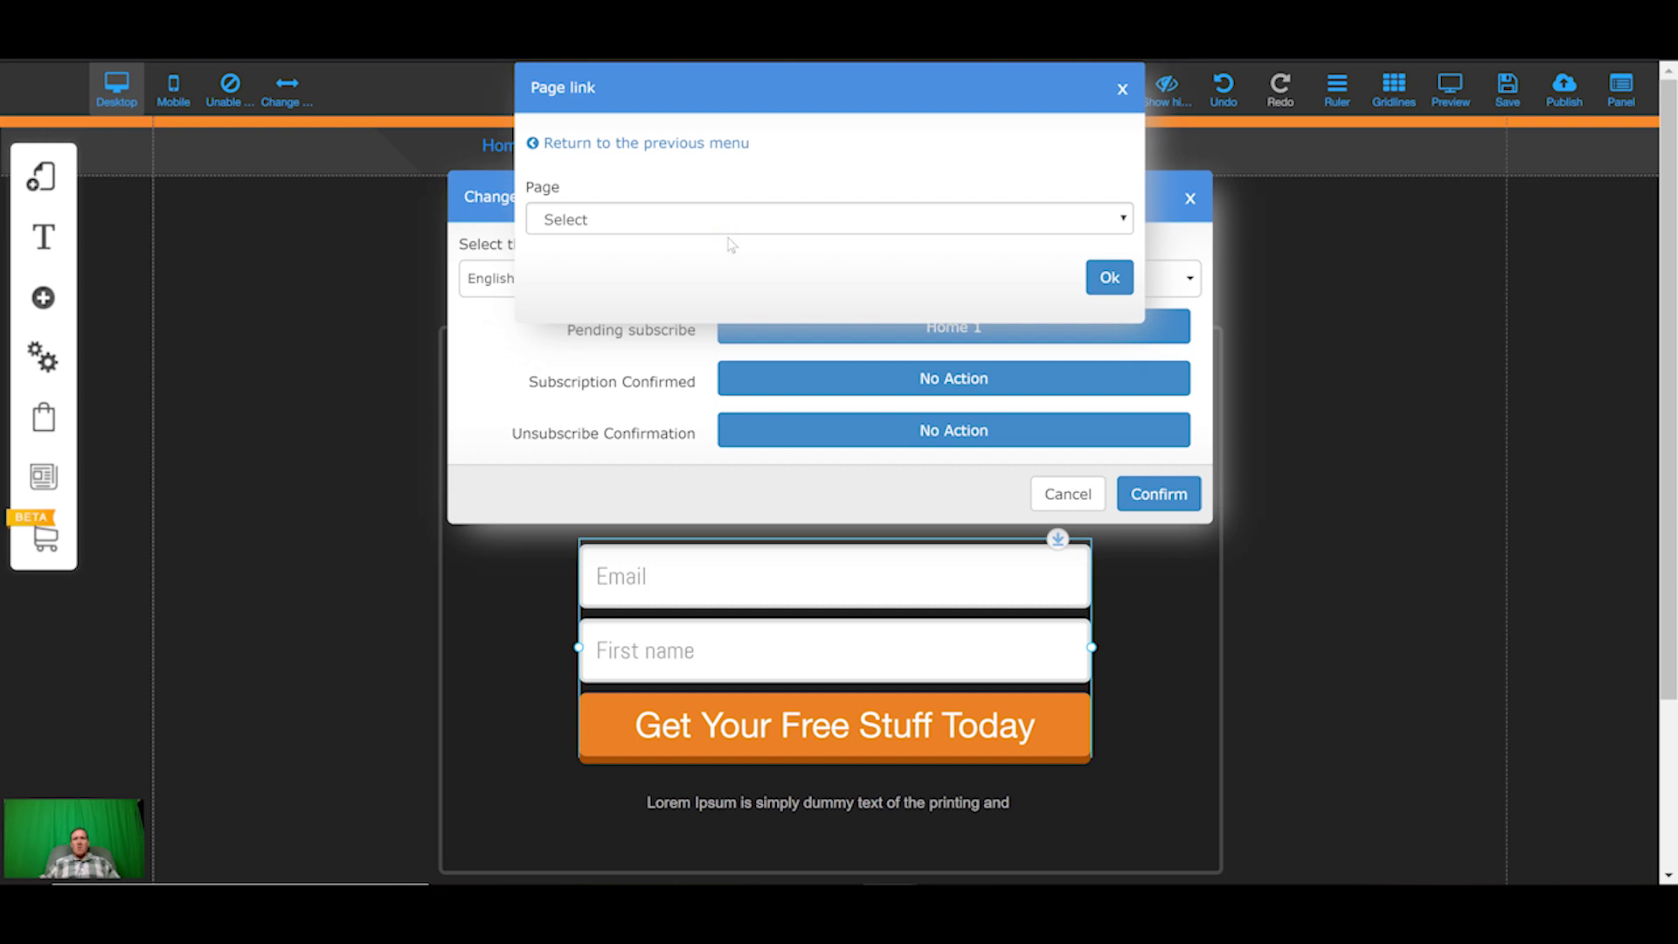
left_click(729, 234)
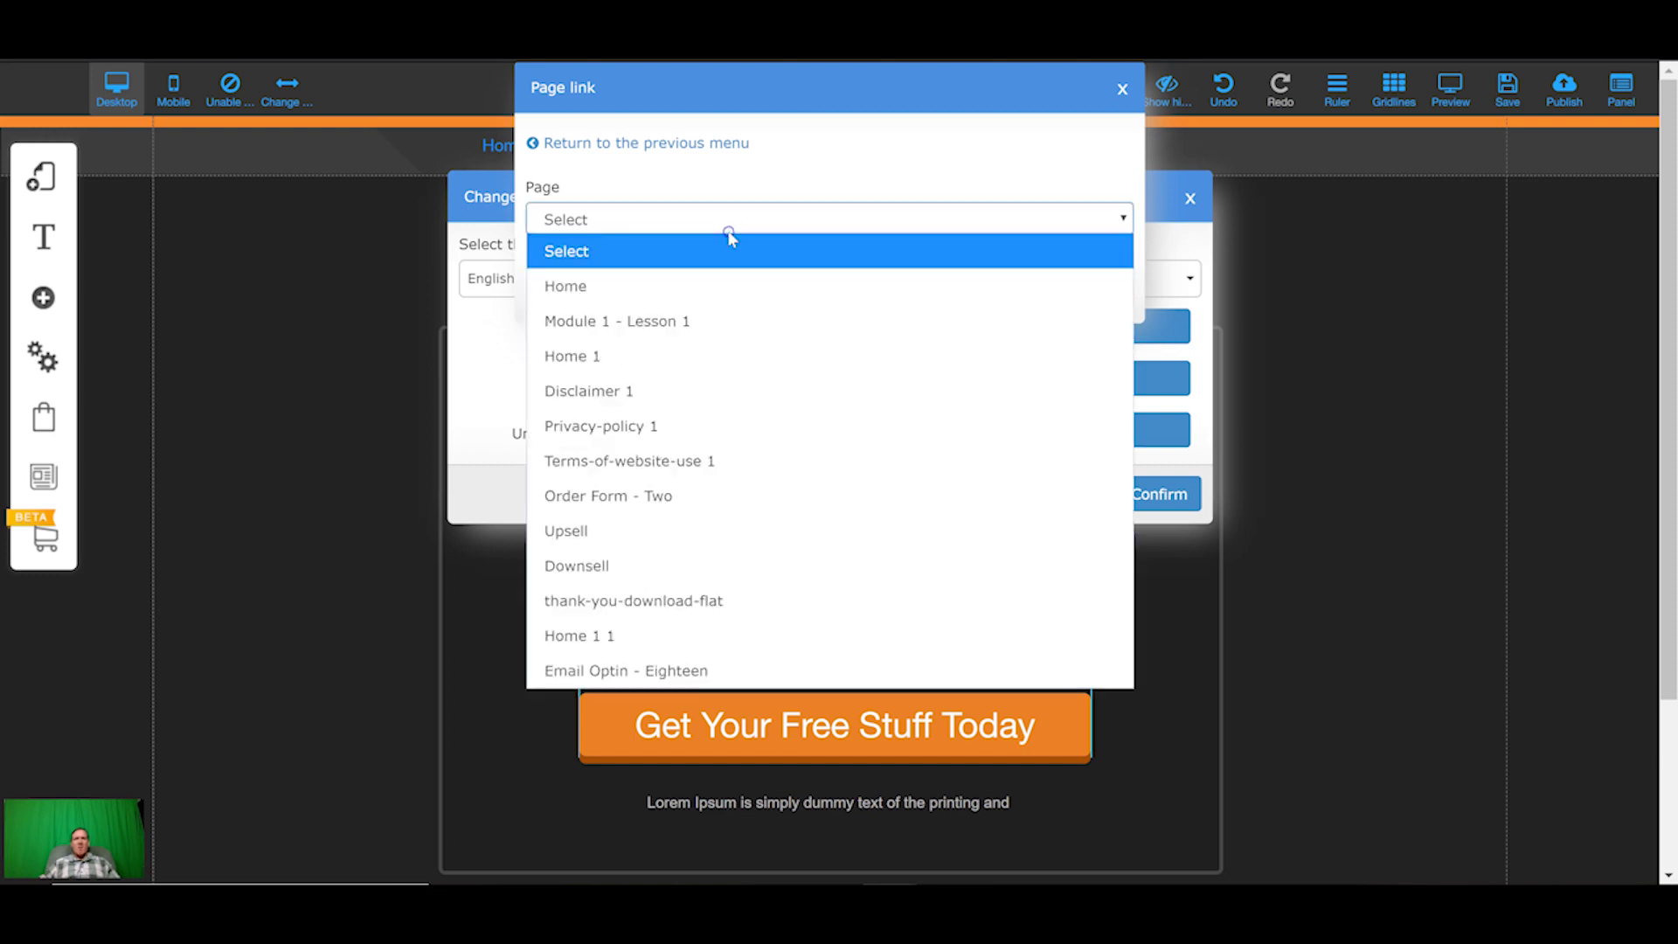
left_click(635, 359)
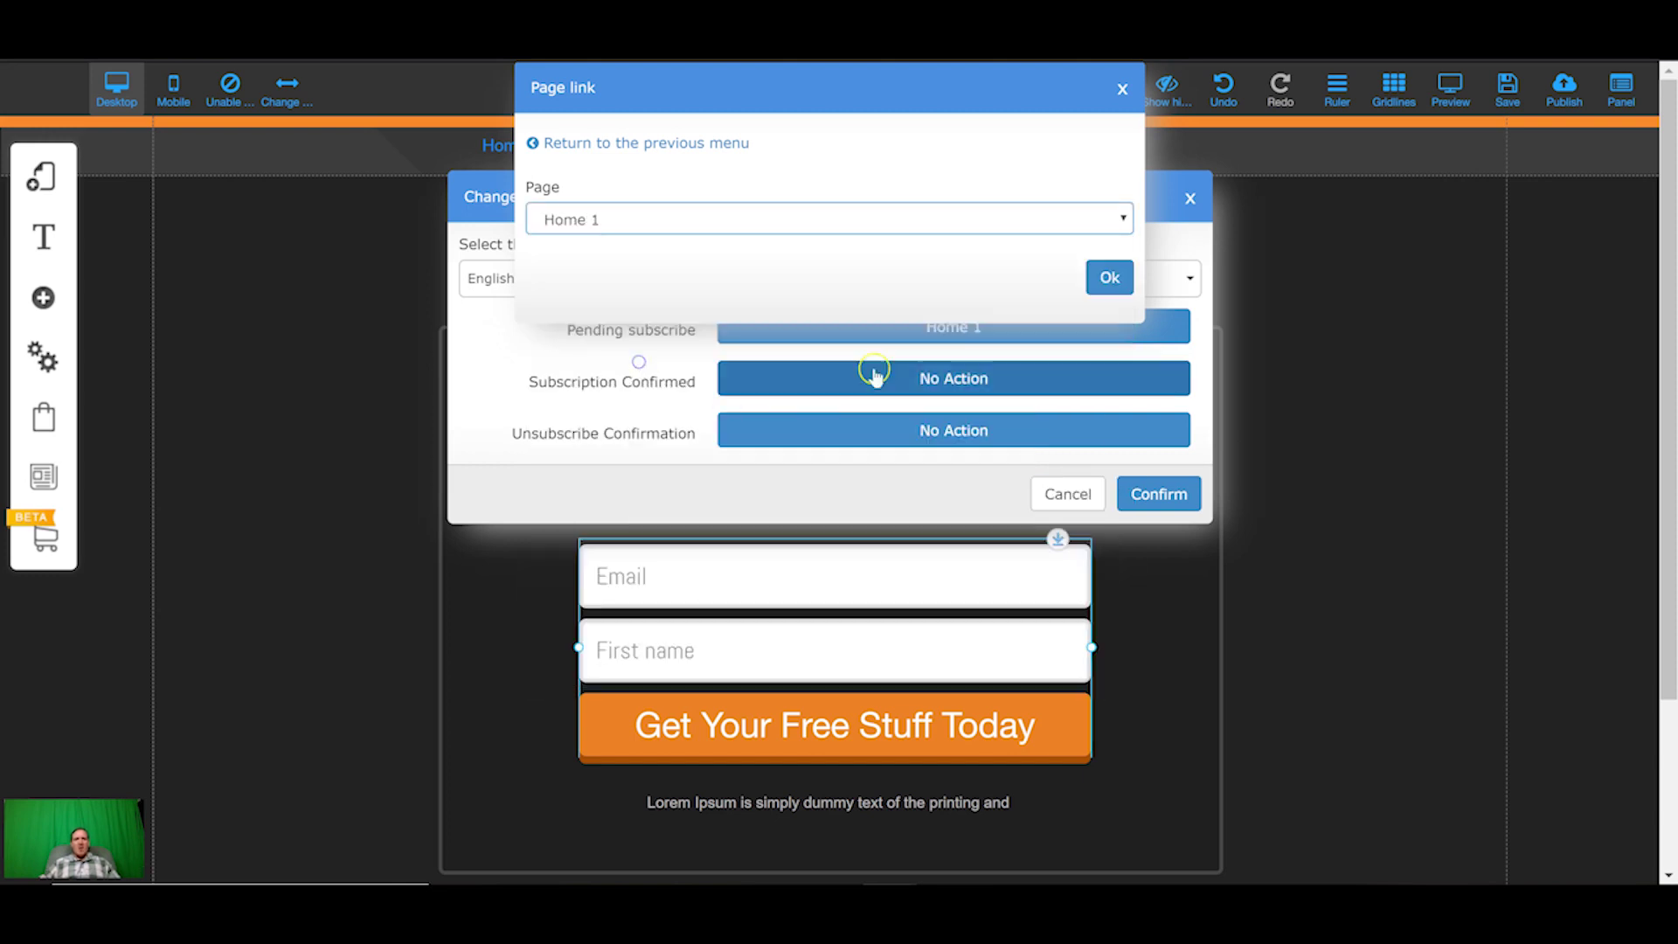
left_click(1103, 279)
Begin choosing a site page as the unsubscribe confirmation destination.
left_click(916, 432)
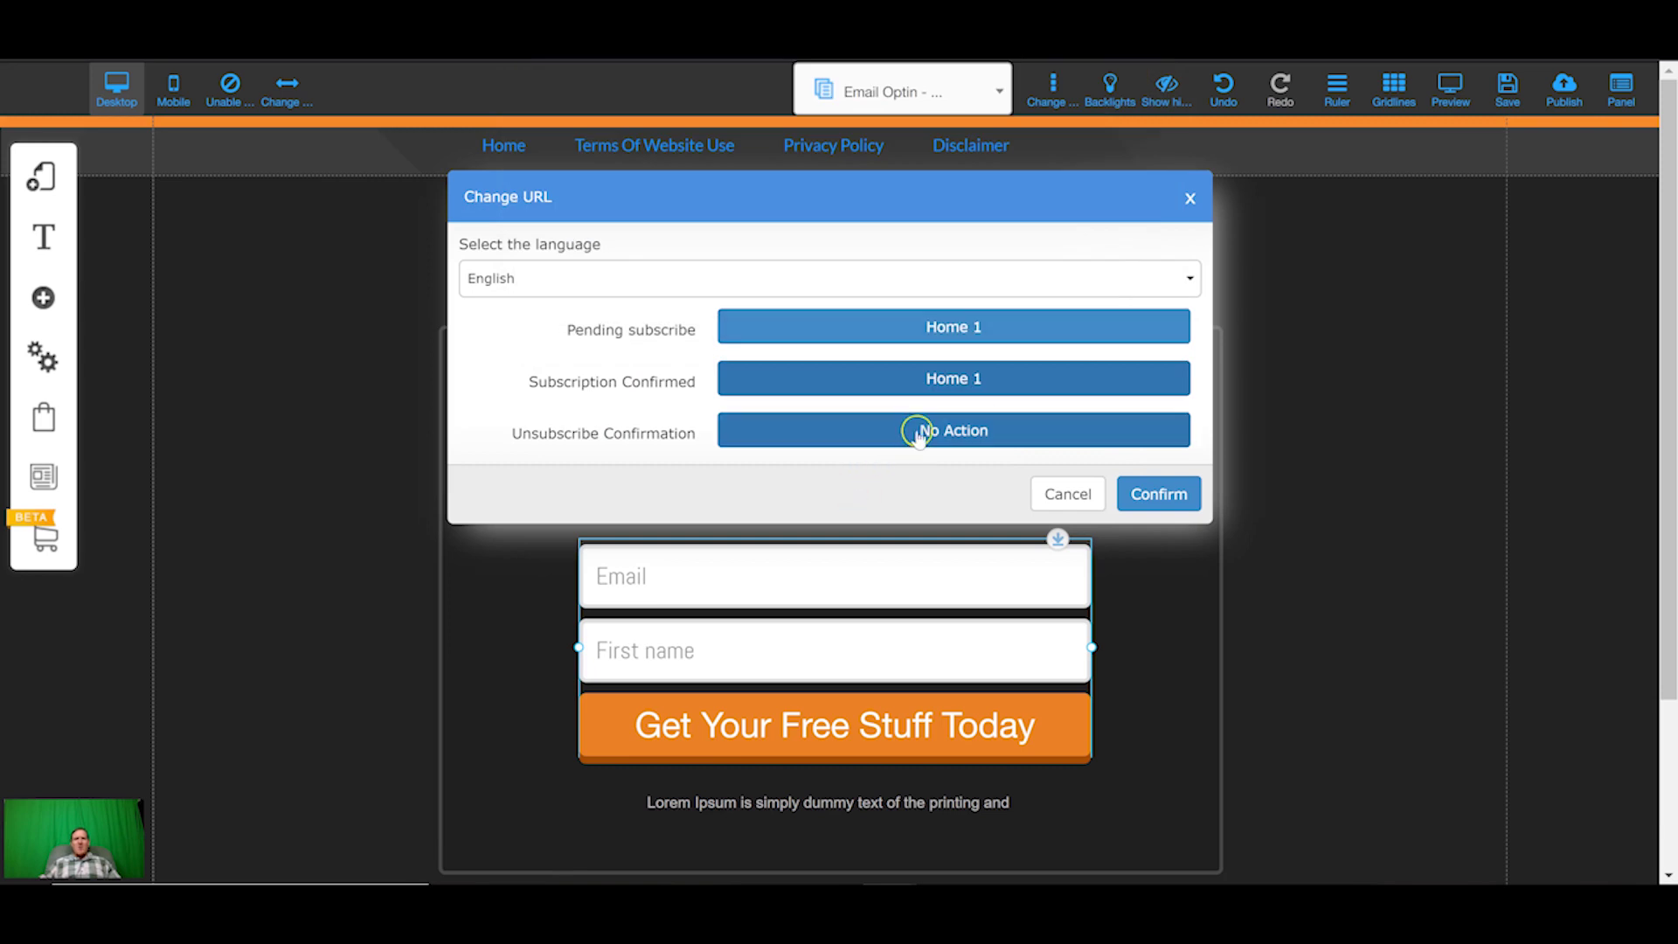
left_click(696, 142)
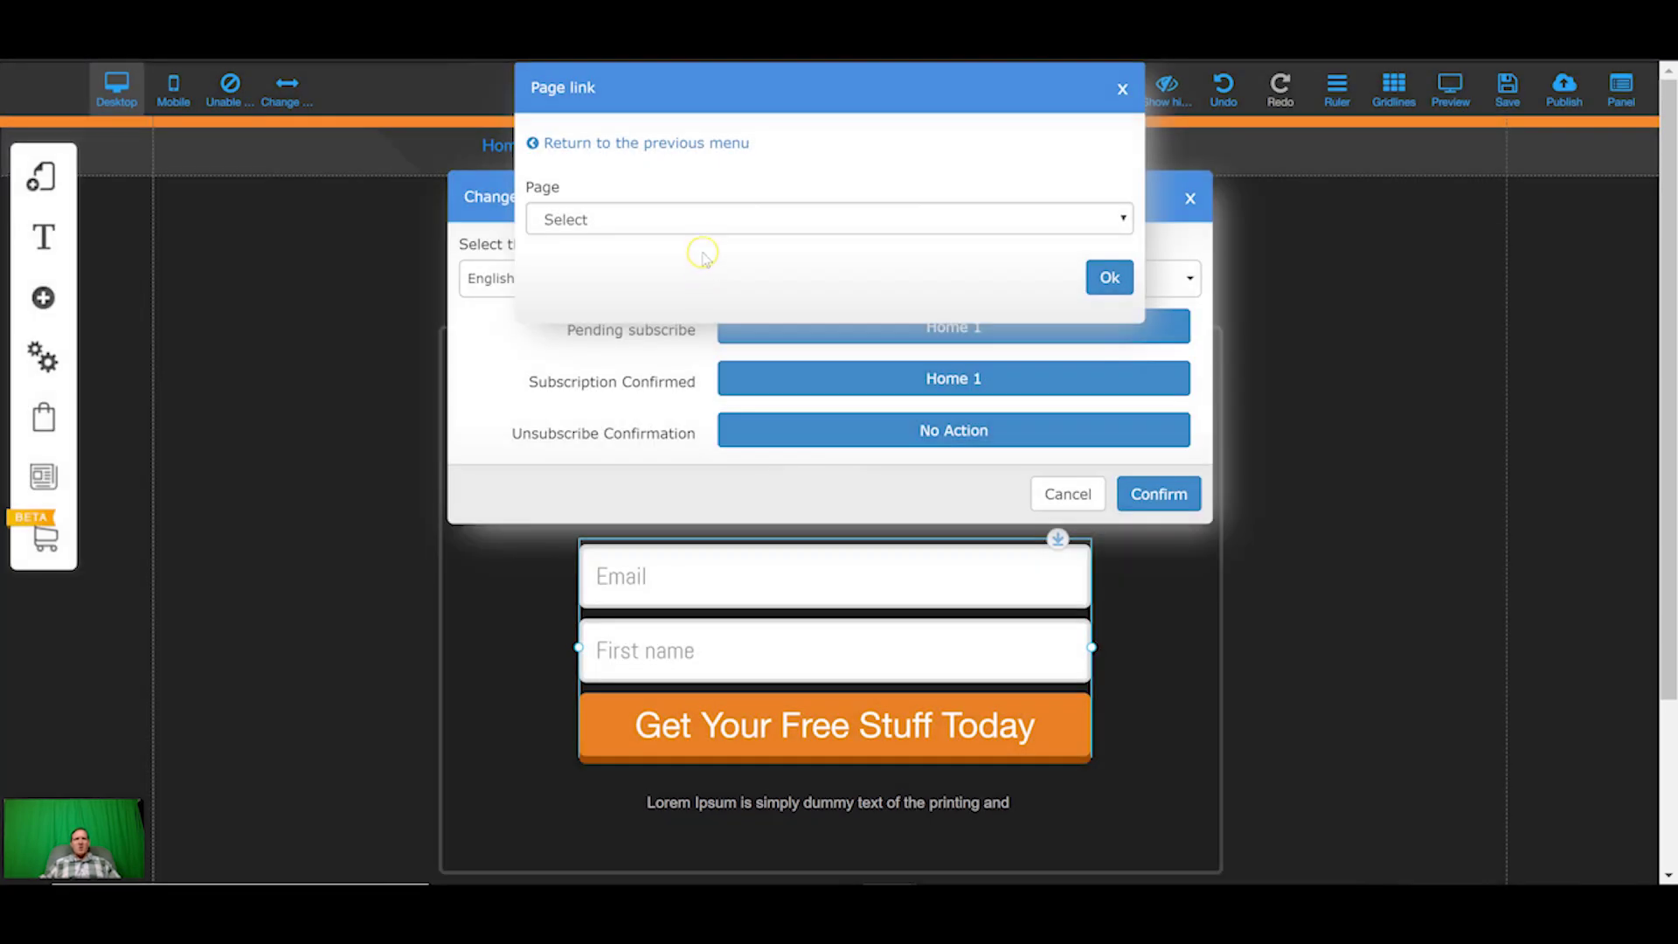
left_click(696, 220)
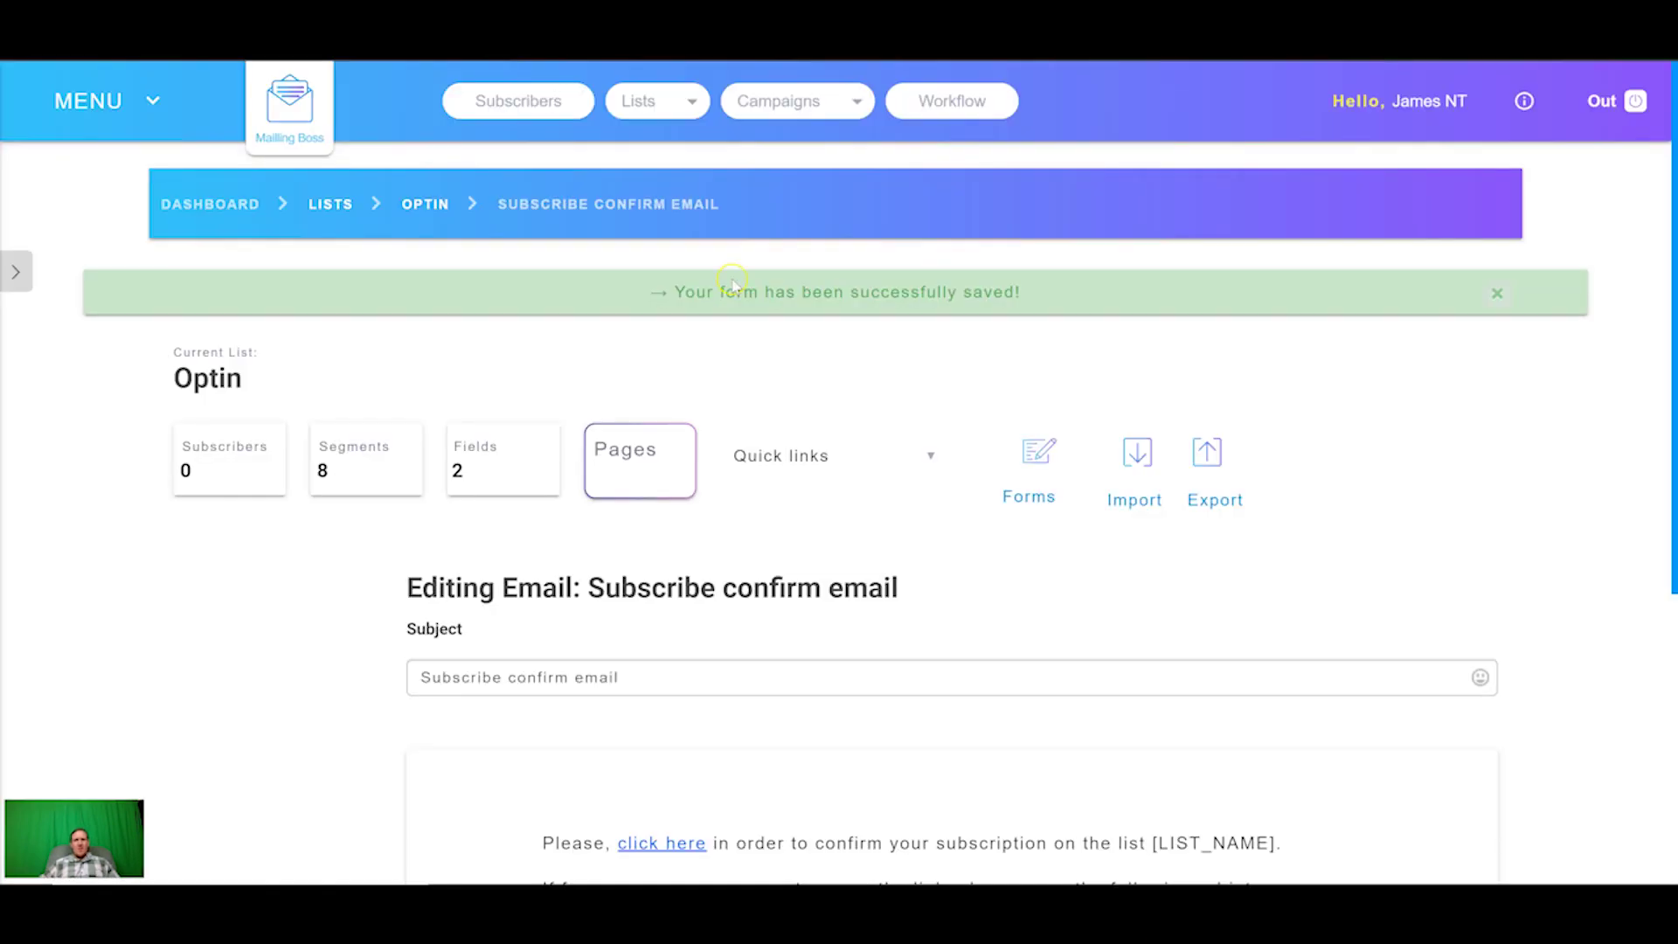
Go to the E-mail Sequences list under Campaigns in Mailing Boss.
scroll(743, 280, "down", 3)
scroll(768, 270, "up", 3)
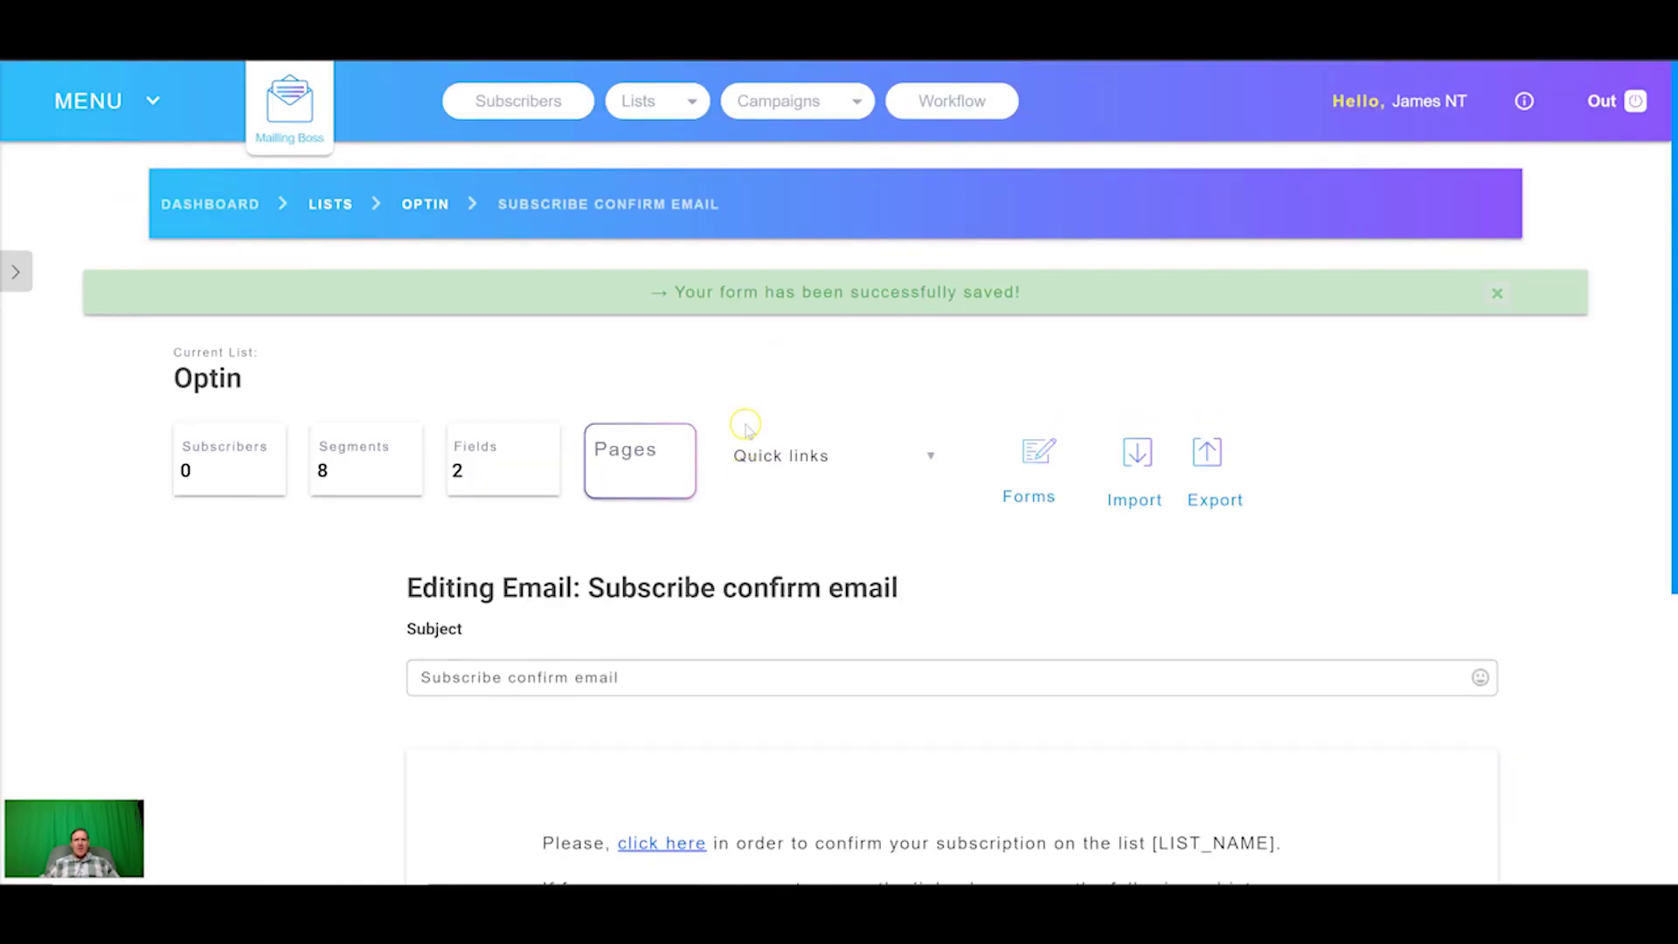
left_click(818, 105)
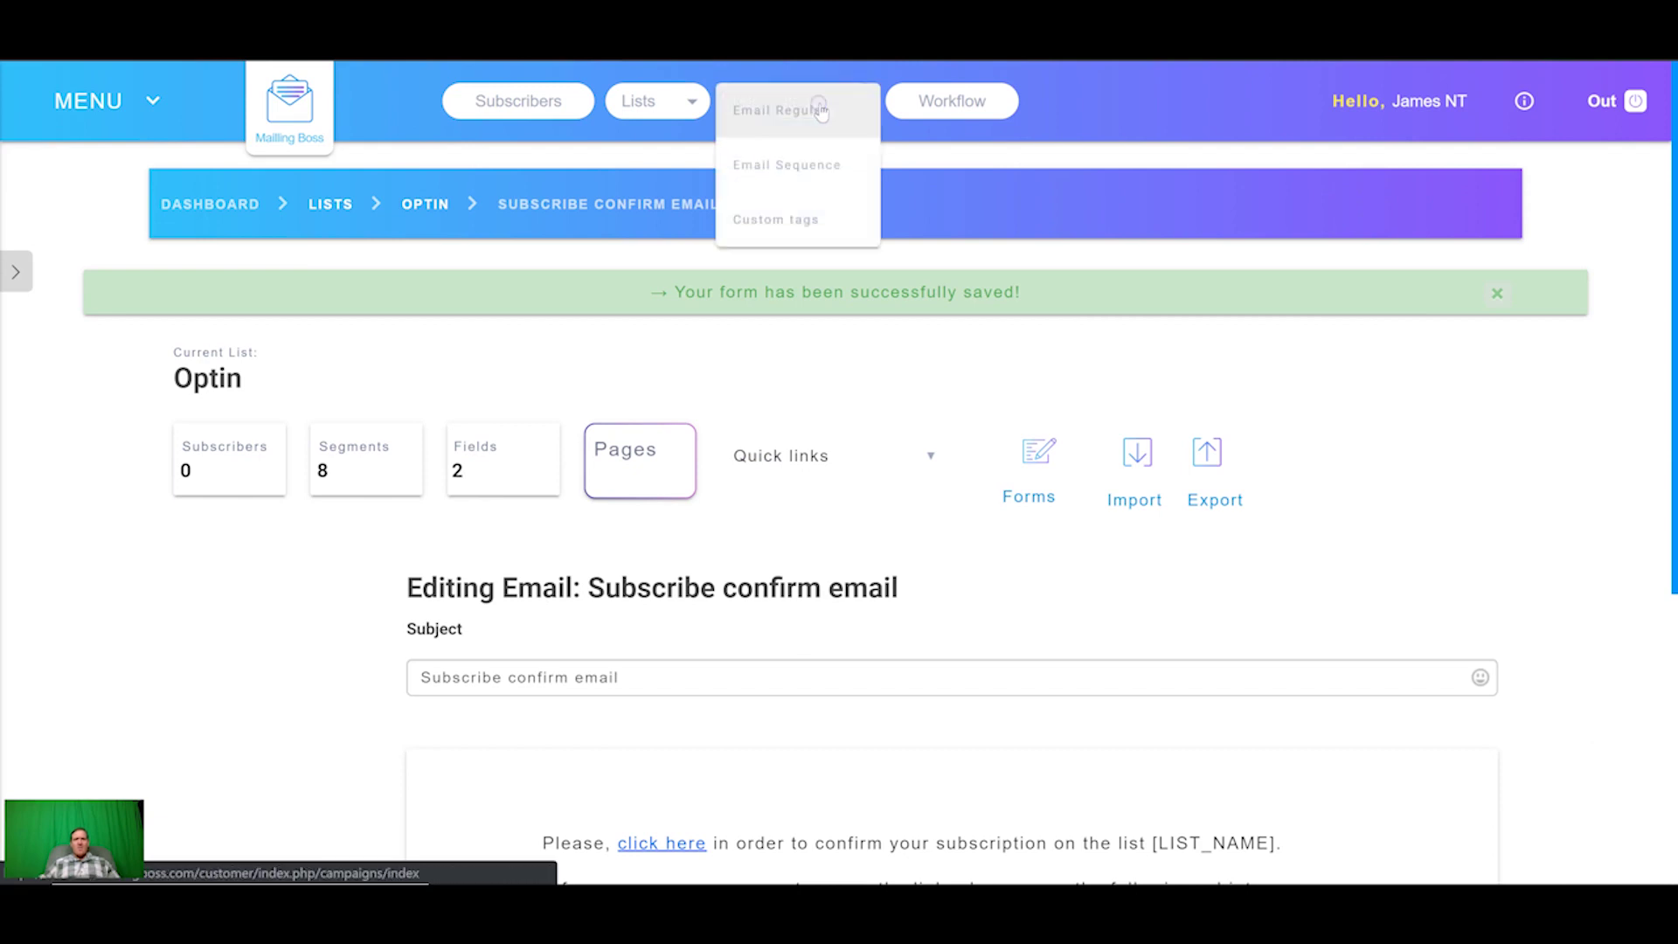
left_click(779, 169)
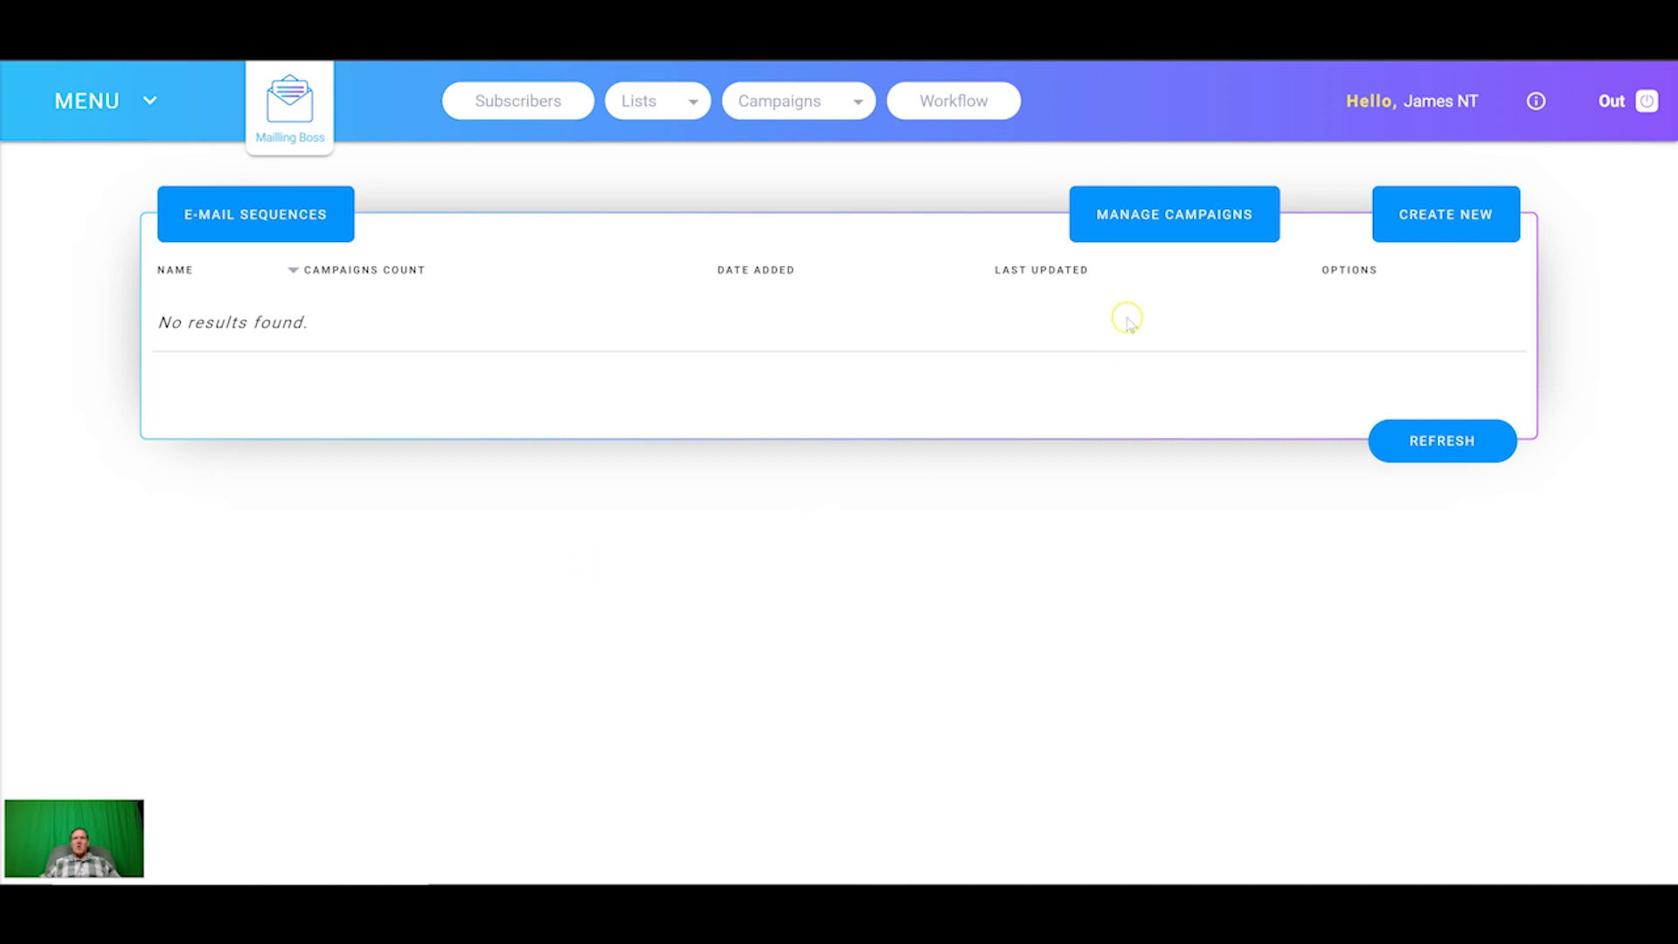
Create the 'free optin' sequence on the Optin list, then save and edit its e-mails.
left_click(1436, 219)
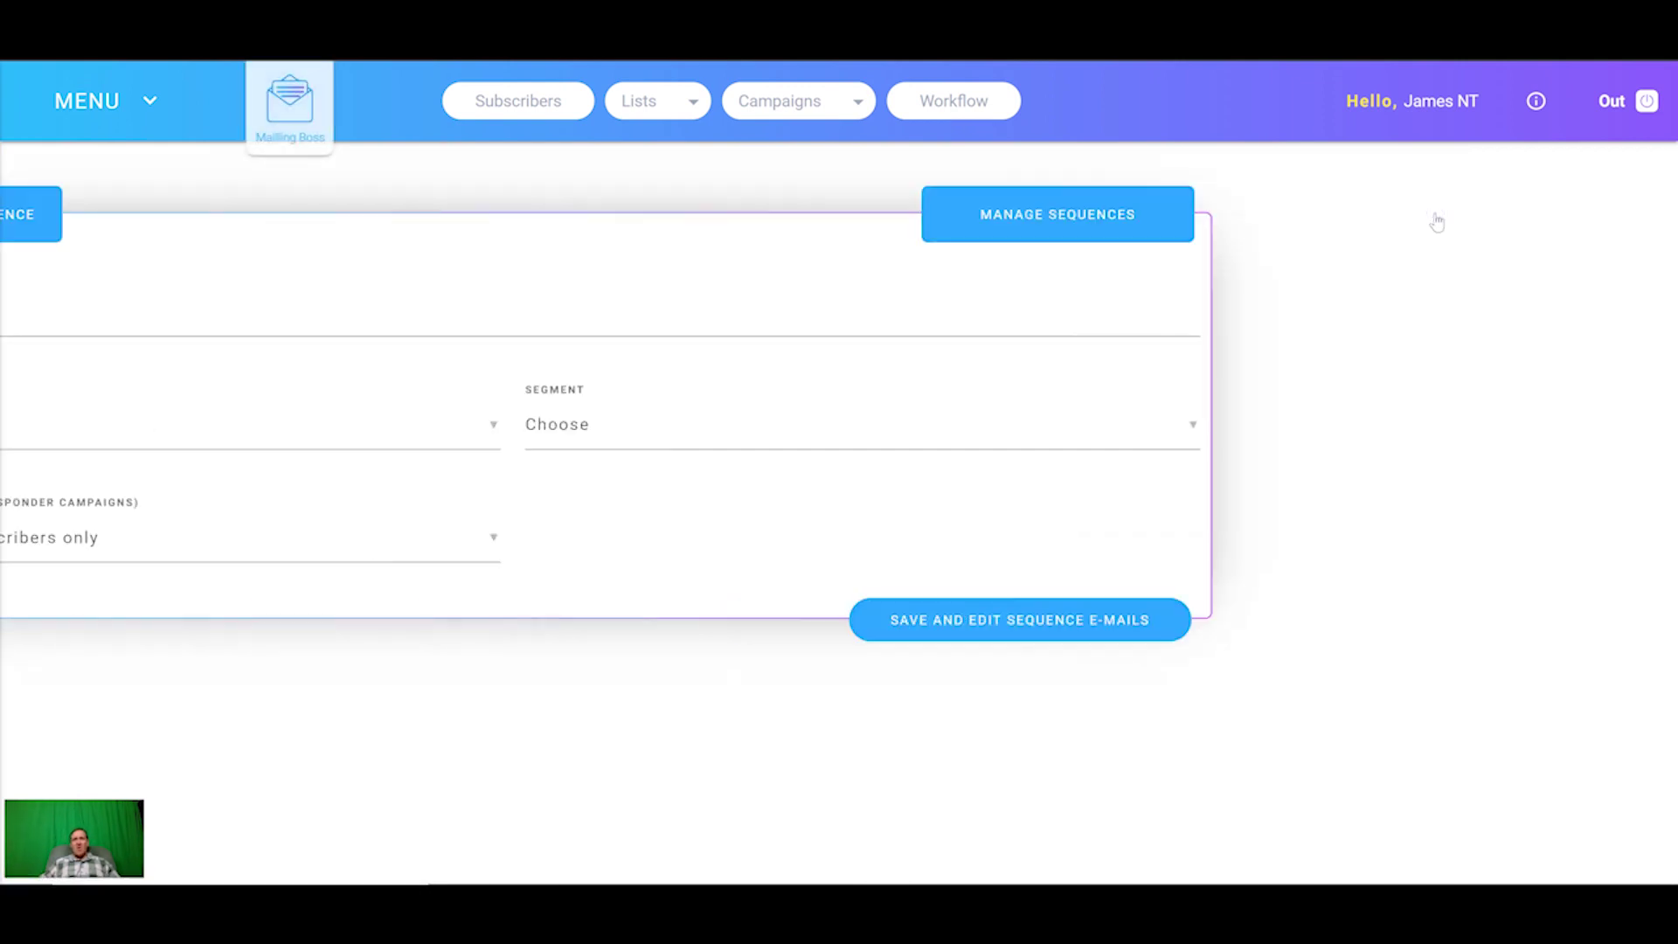
left_click(443, 324)
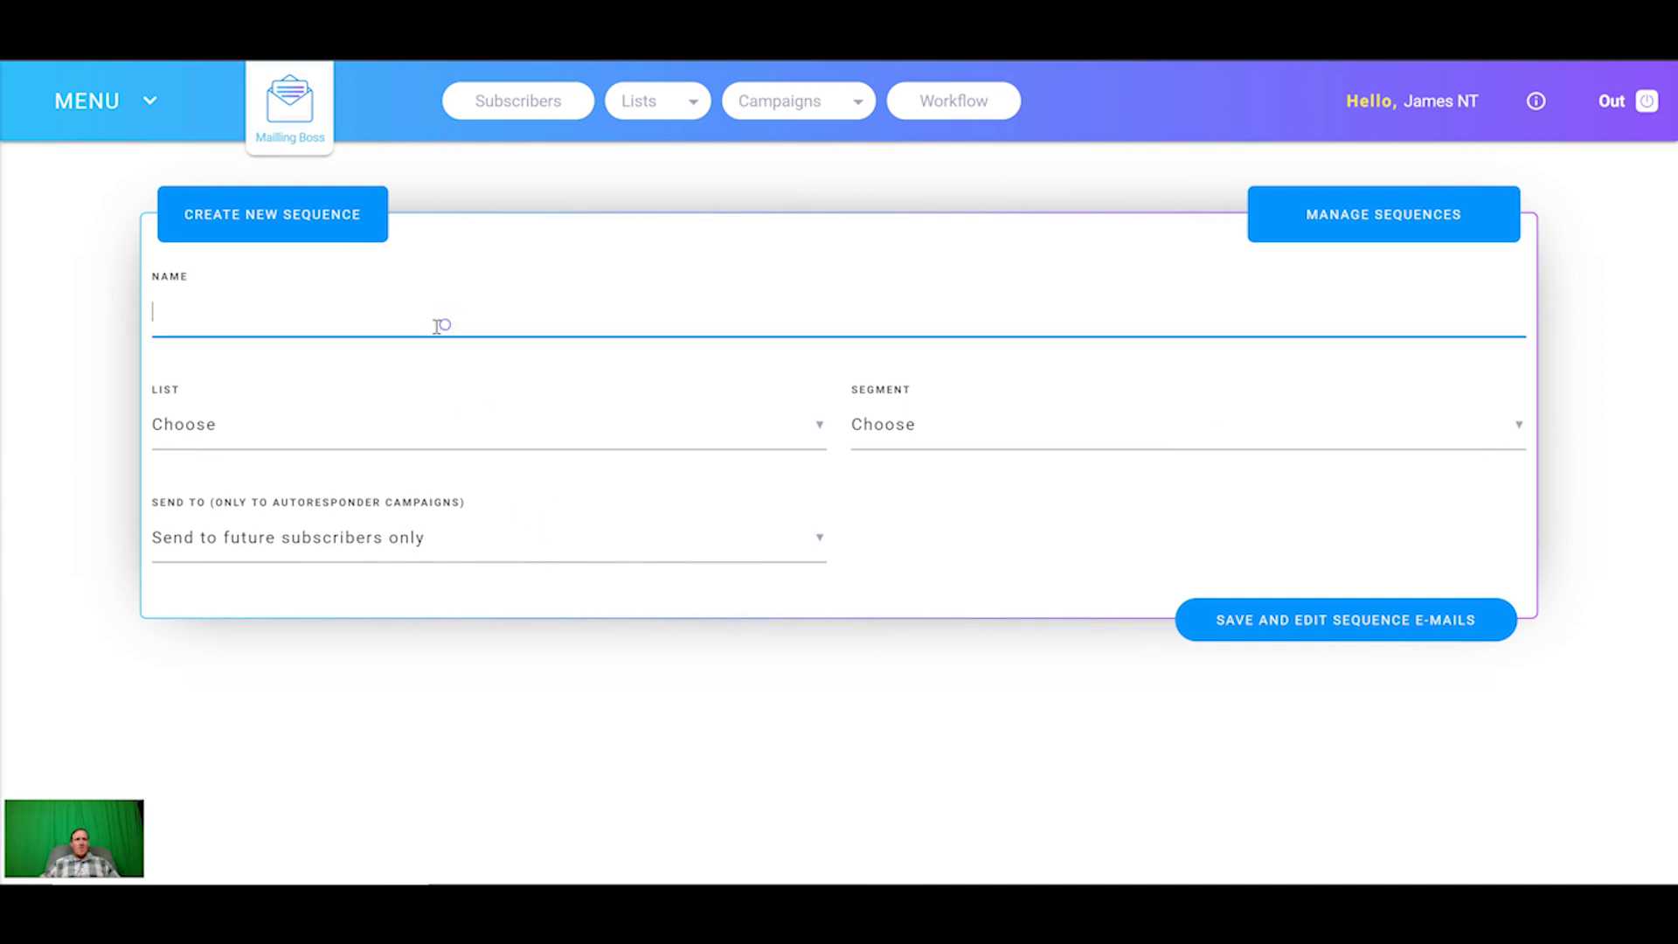
type("free optin")
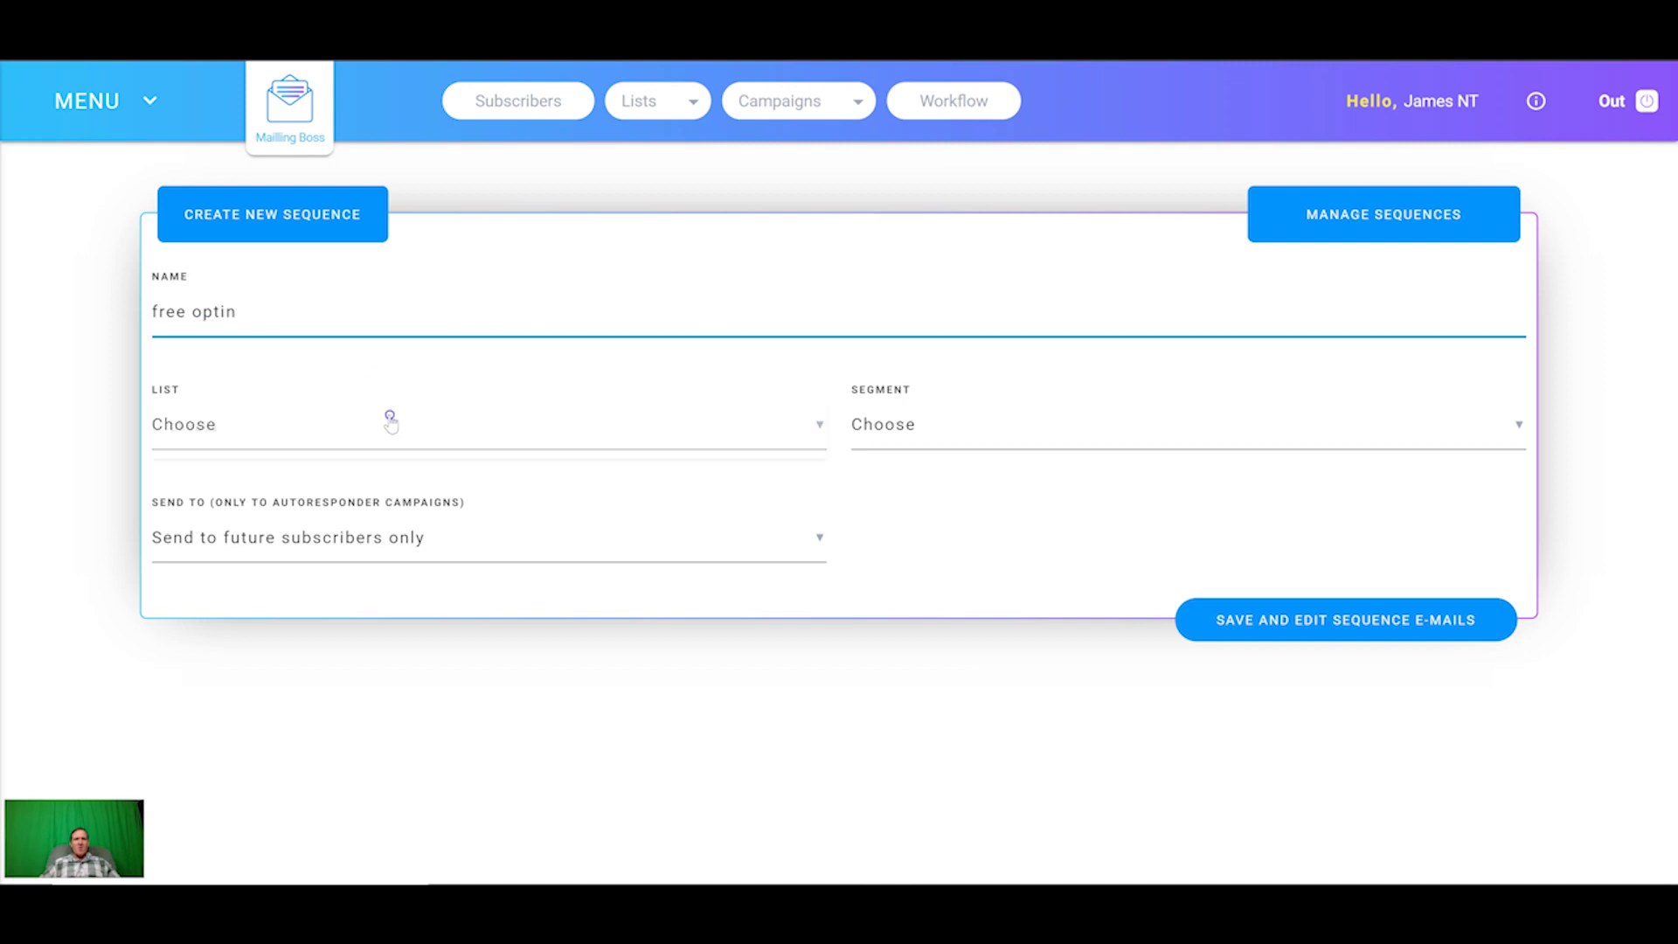
double_click(365, 442)
left_click(364, 445)
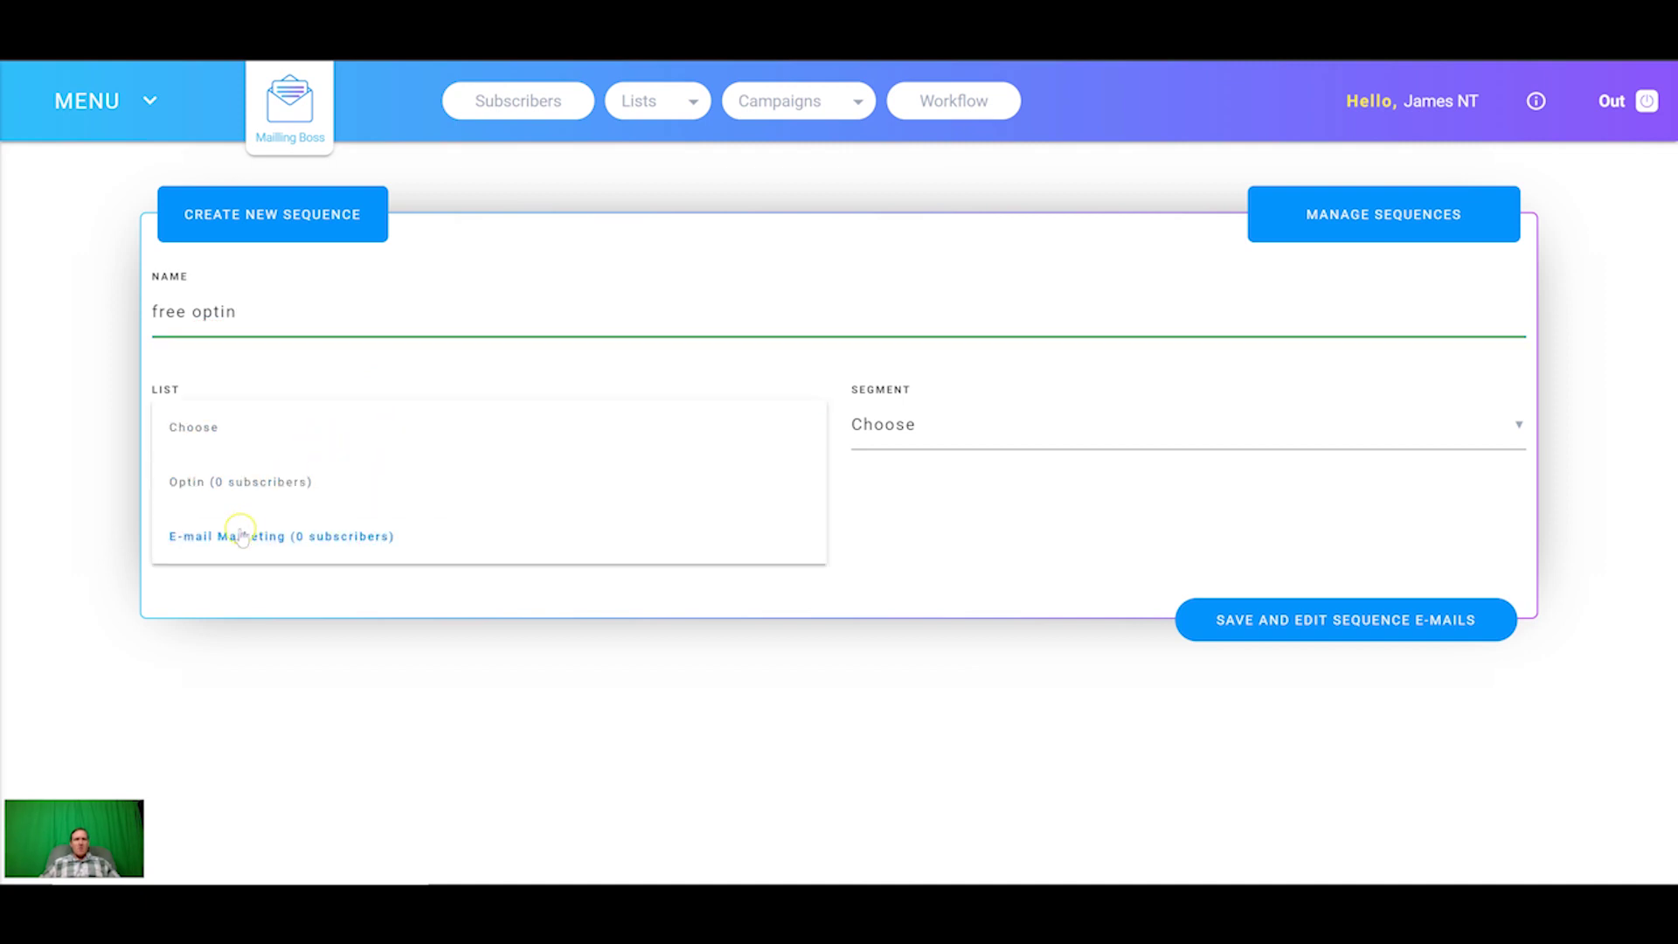
left_click(258, 481)
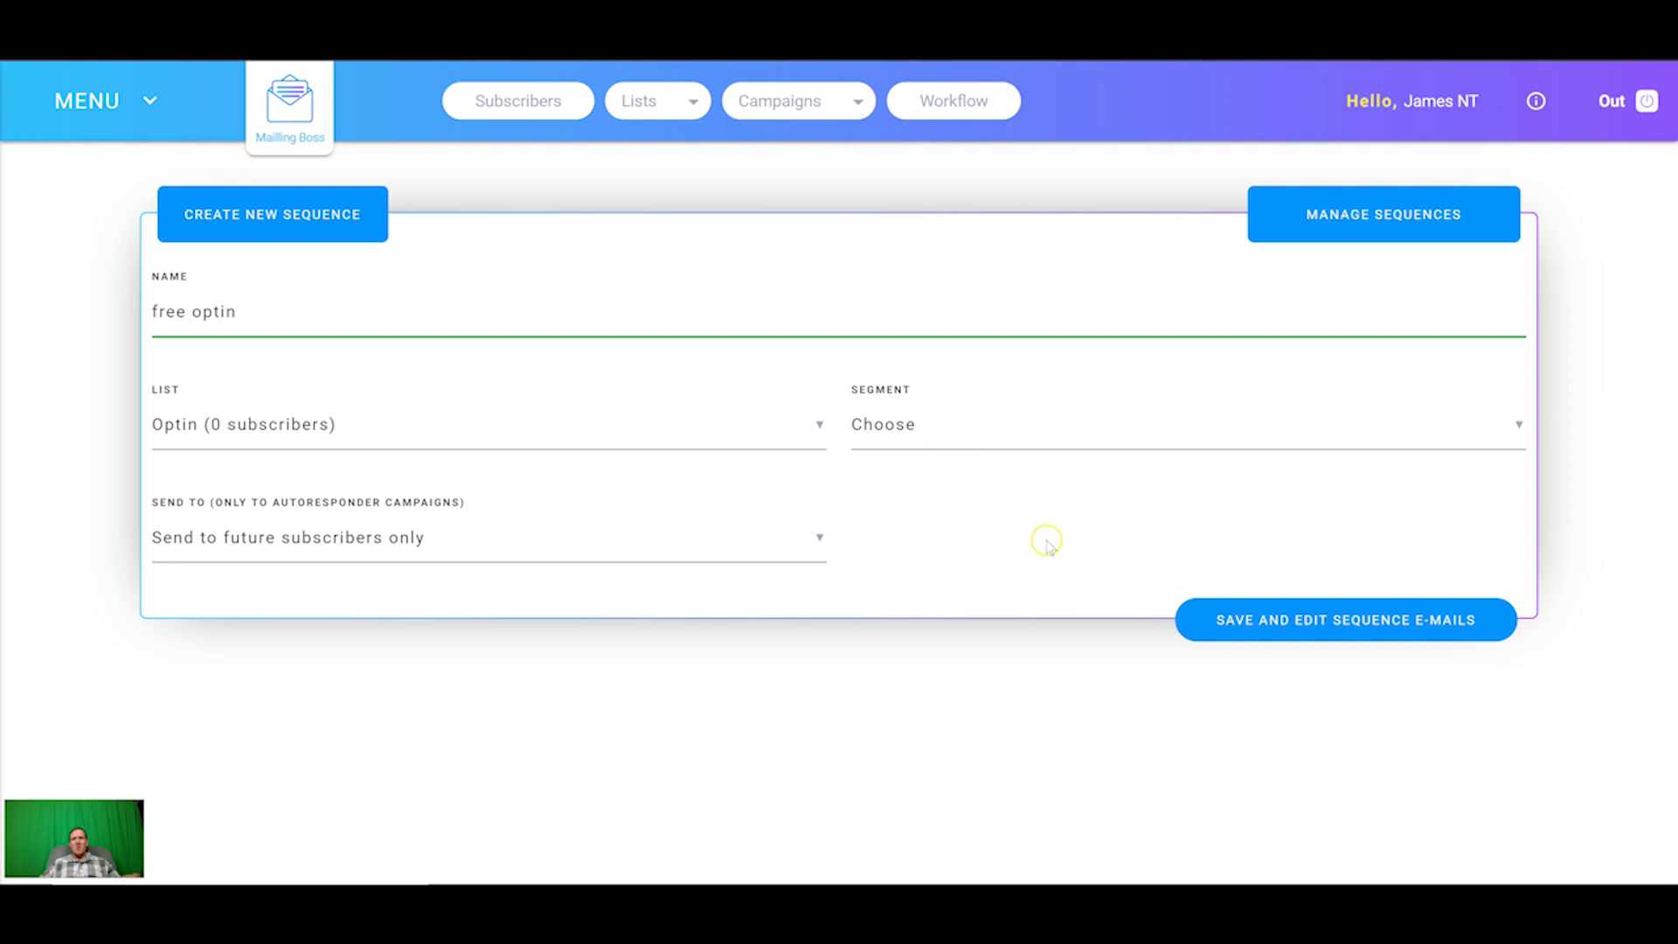
left_click(1340, 635)
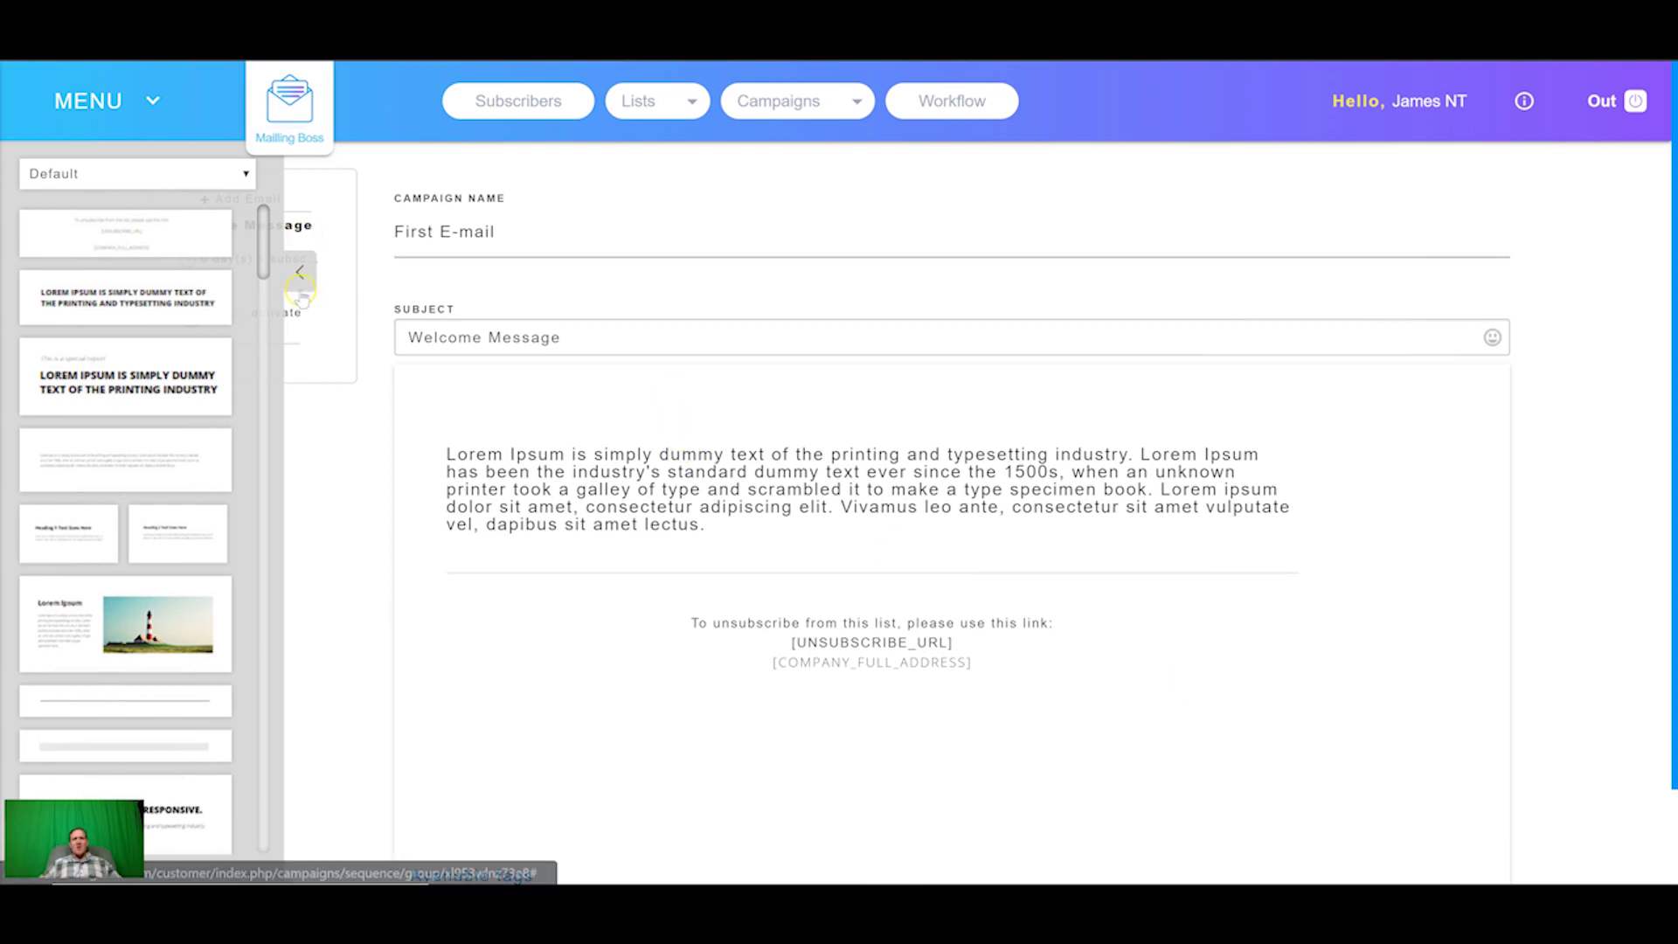
Hide the template blocks and open the sequence's Welcome Message e-mail.
left_click(300, 274)
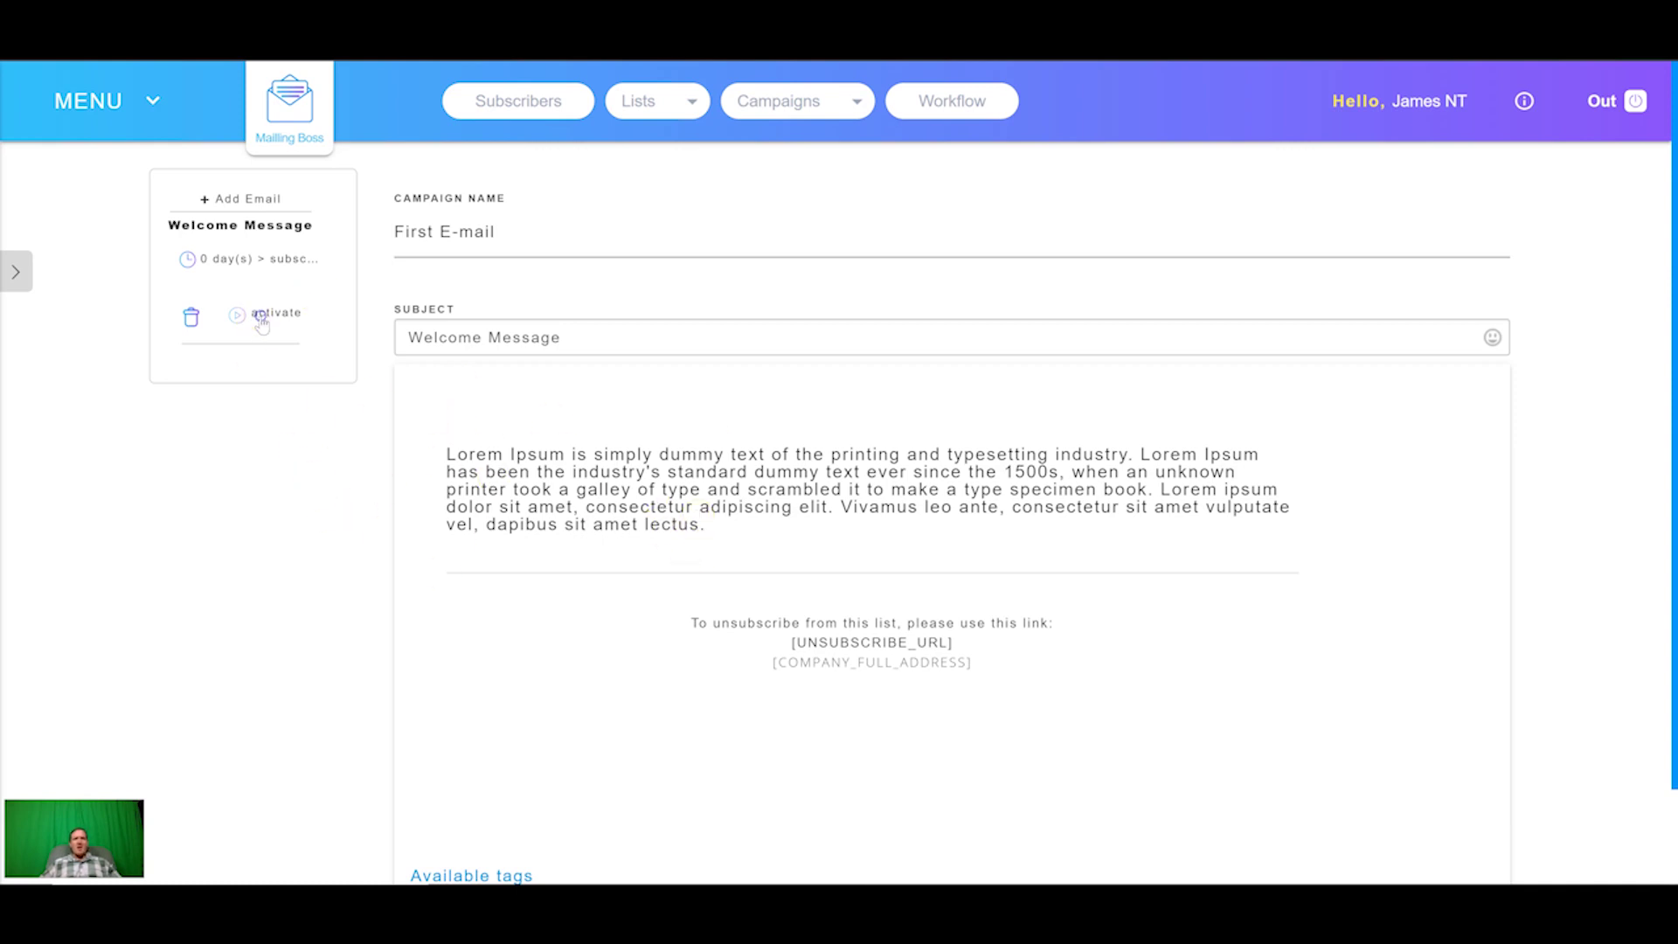
left_click(230, 245)
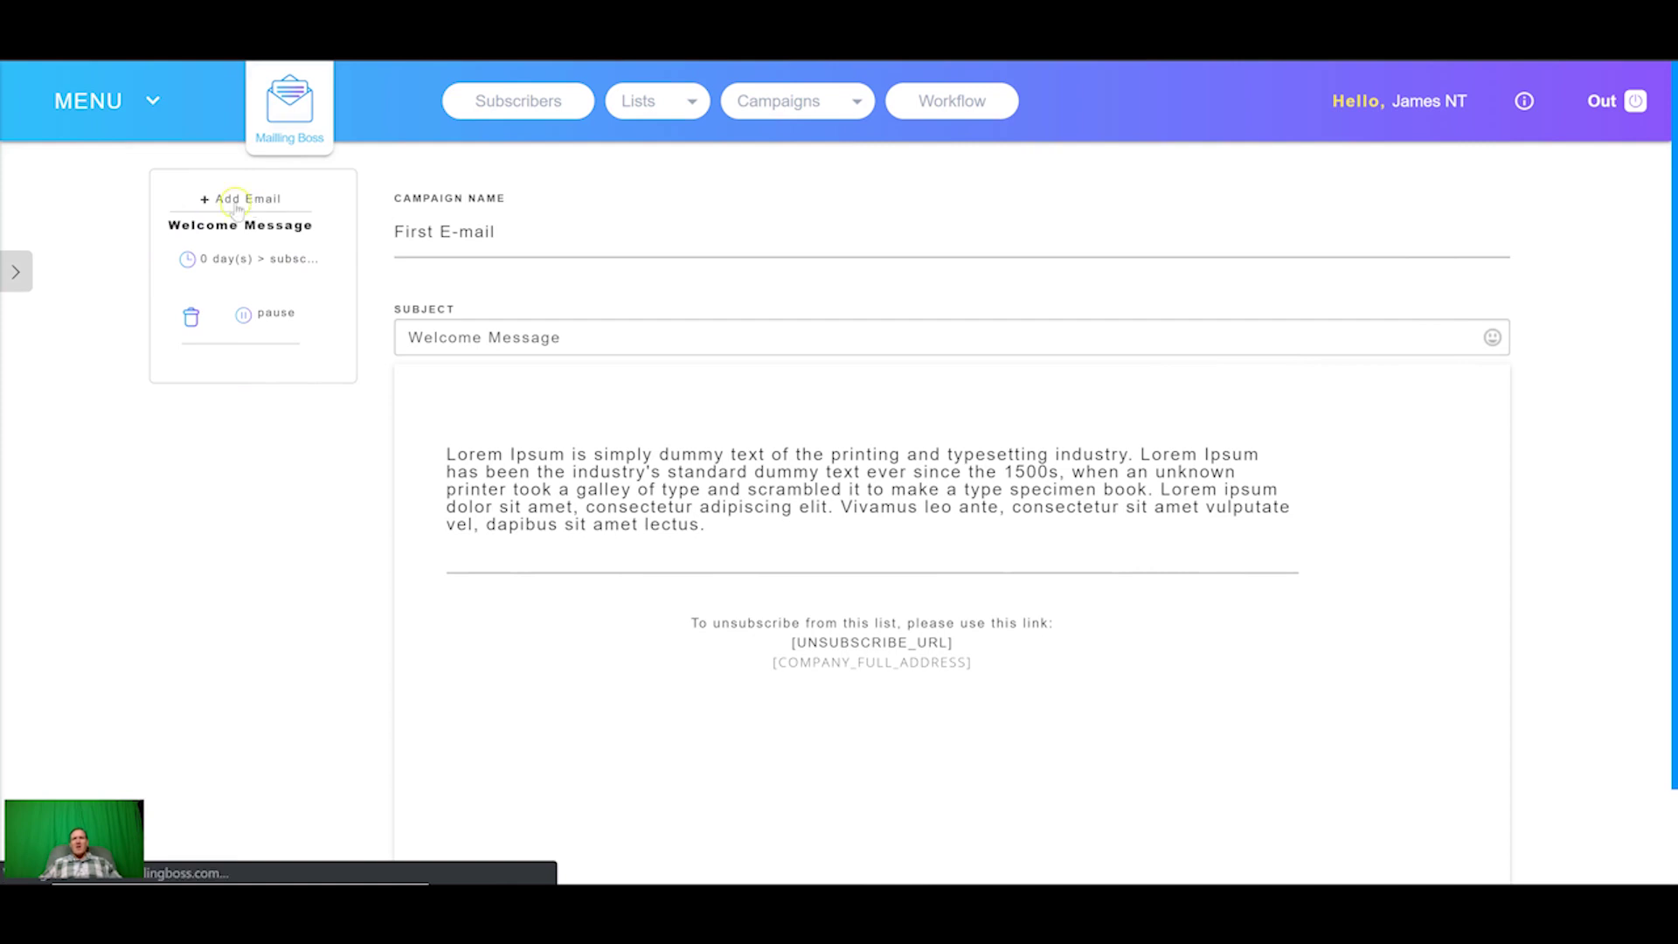
Add a second 'Sequence Message' e-mail with a 1-day autoresponder delay and activate it.
left_click(251, 201)
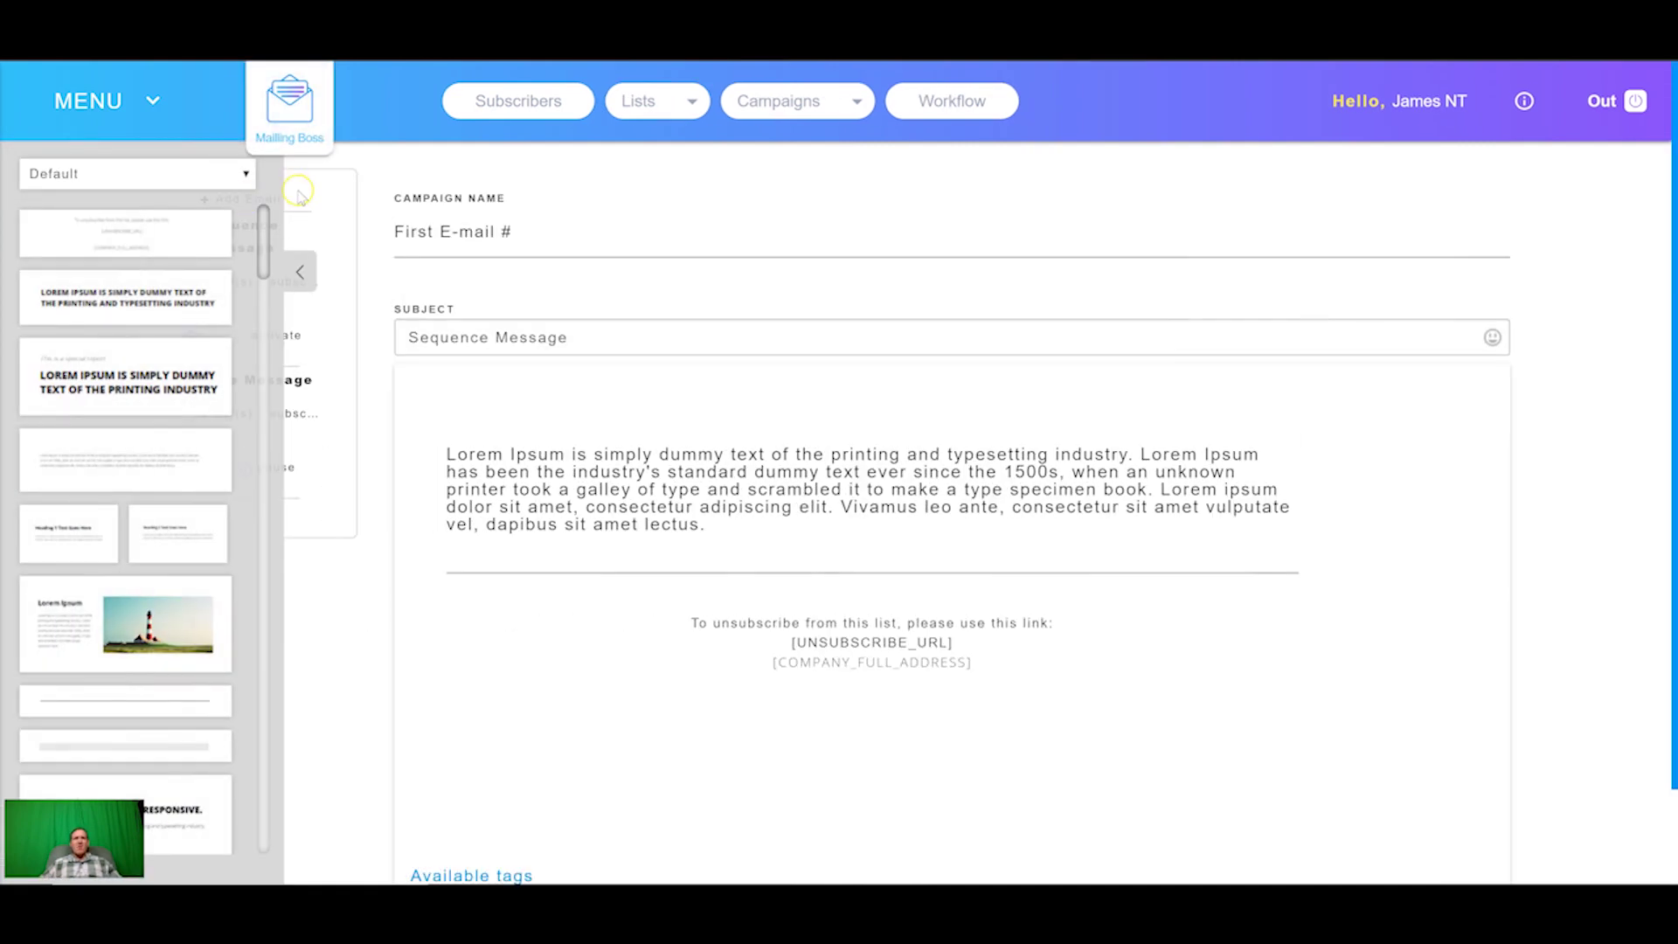
left_click(305, 279)
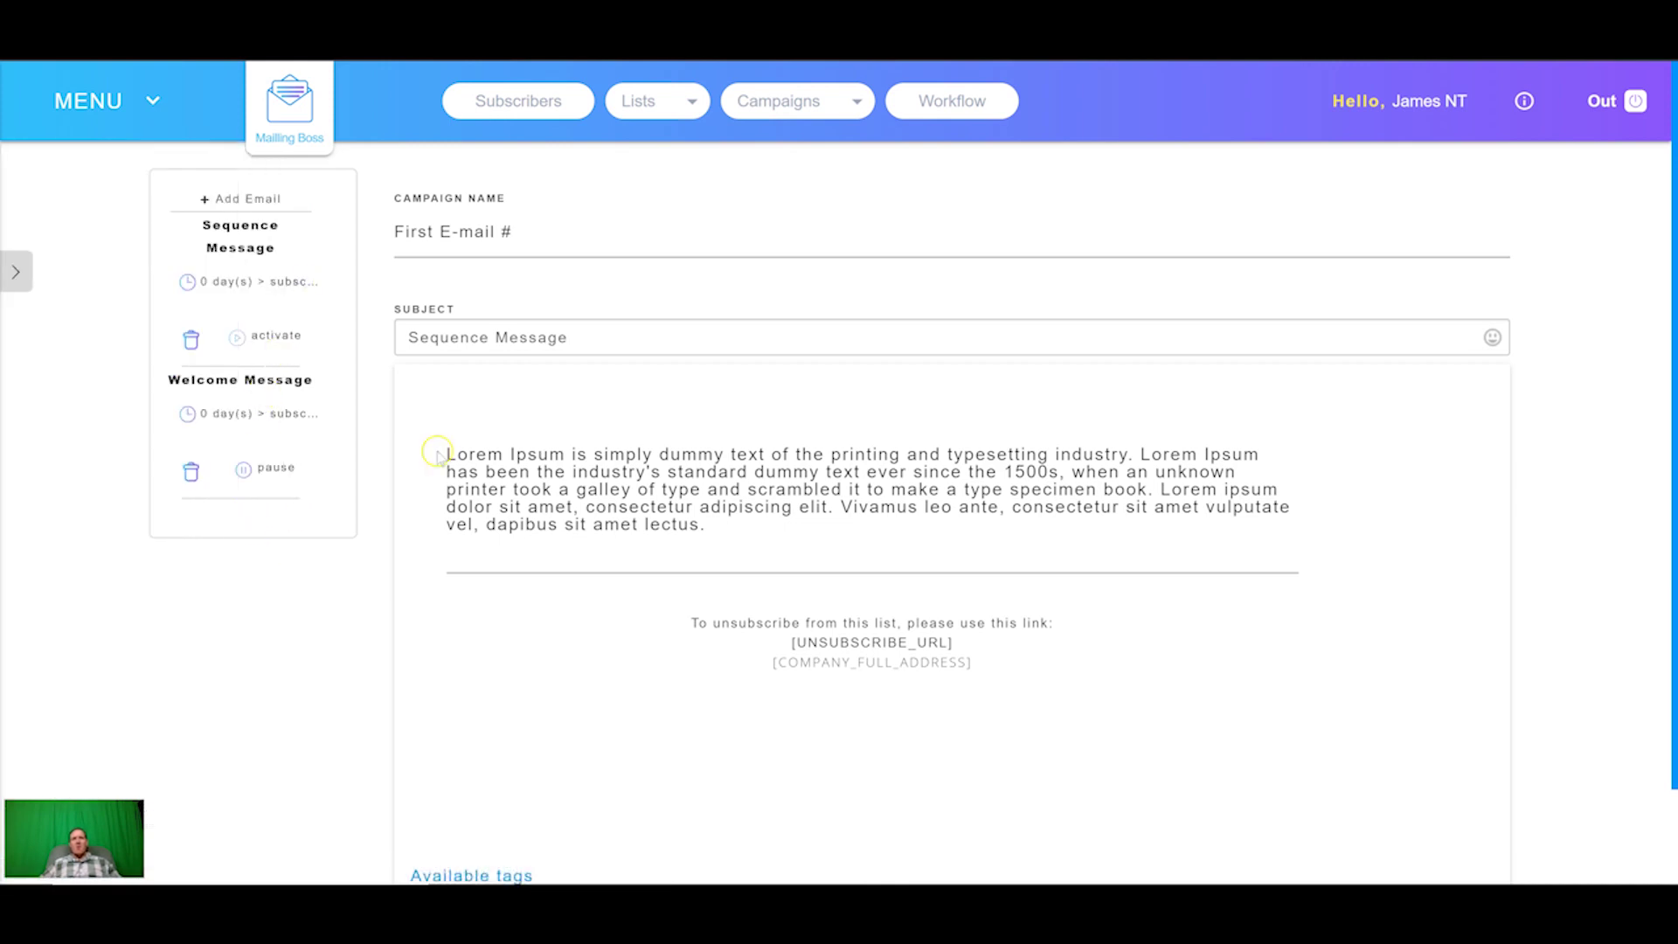
left_click(232, 284)
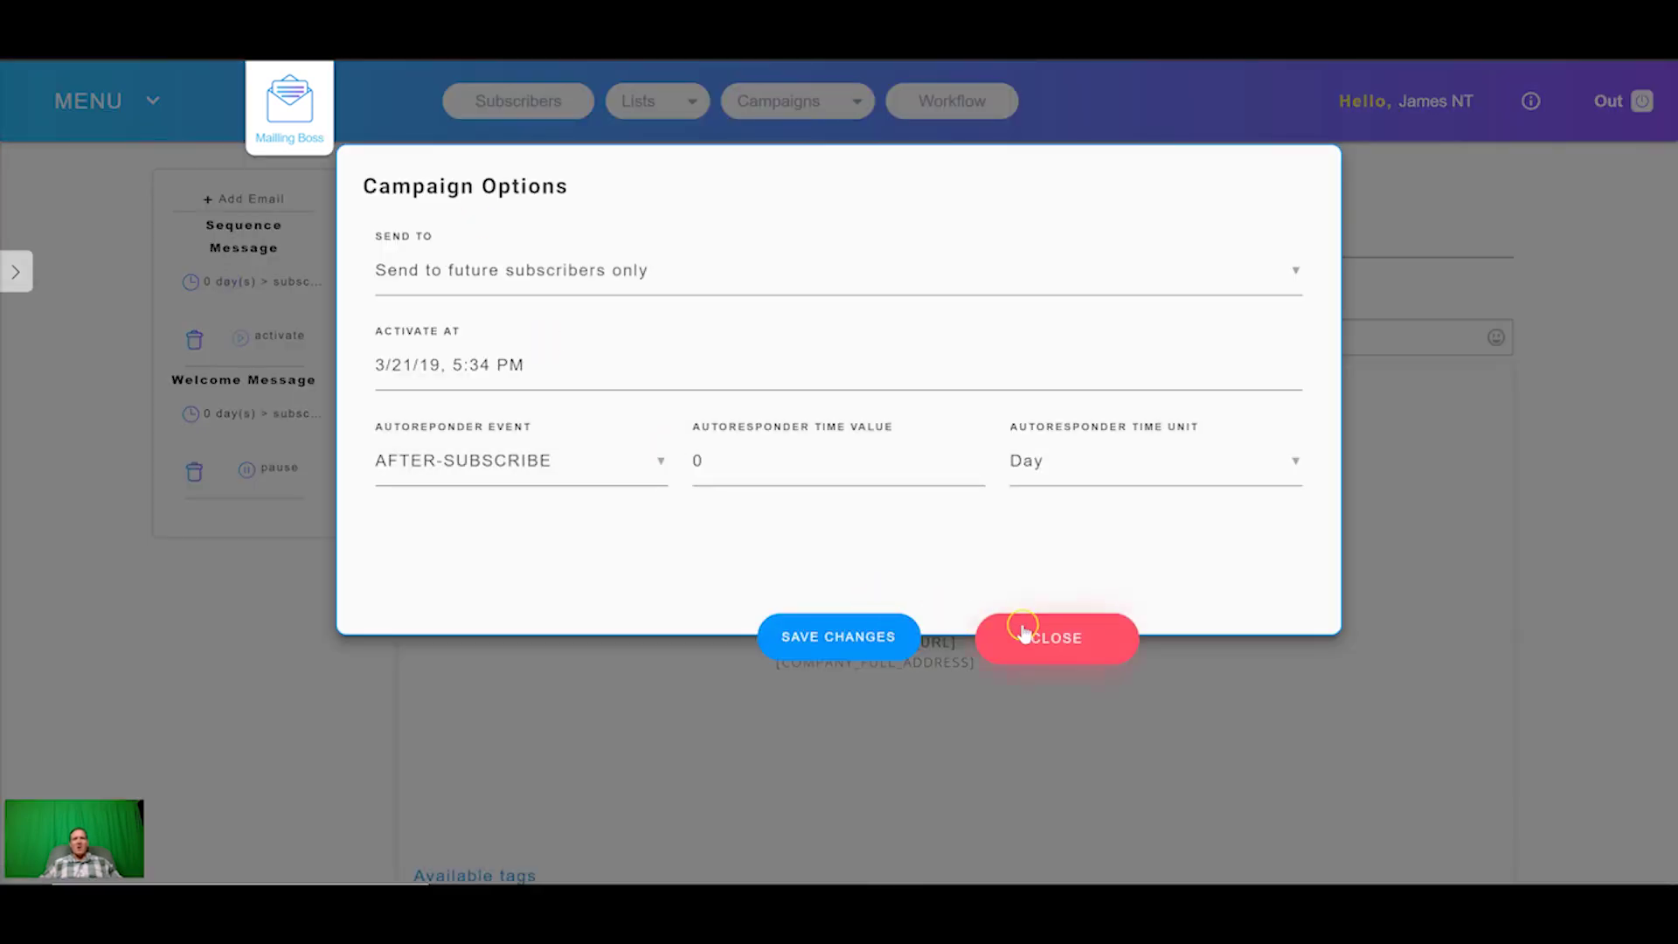
double_click(874, 469)
type("1")
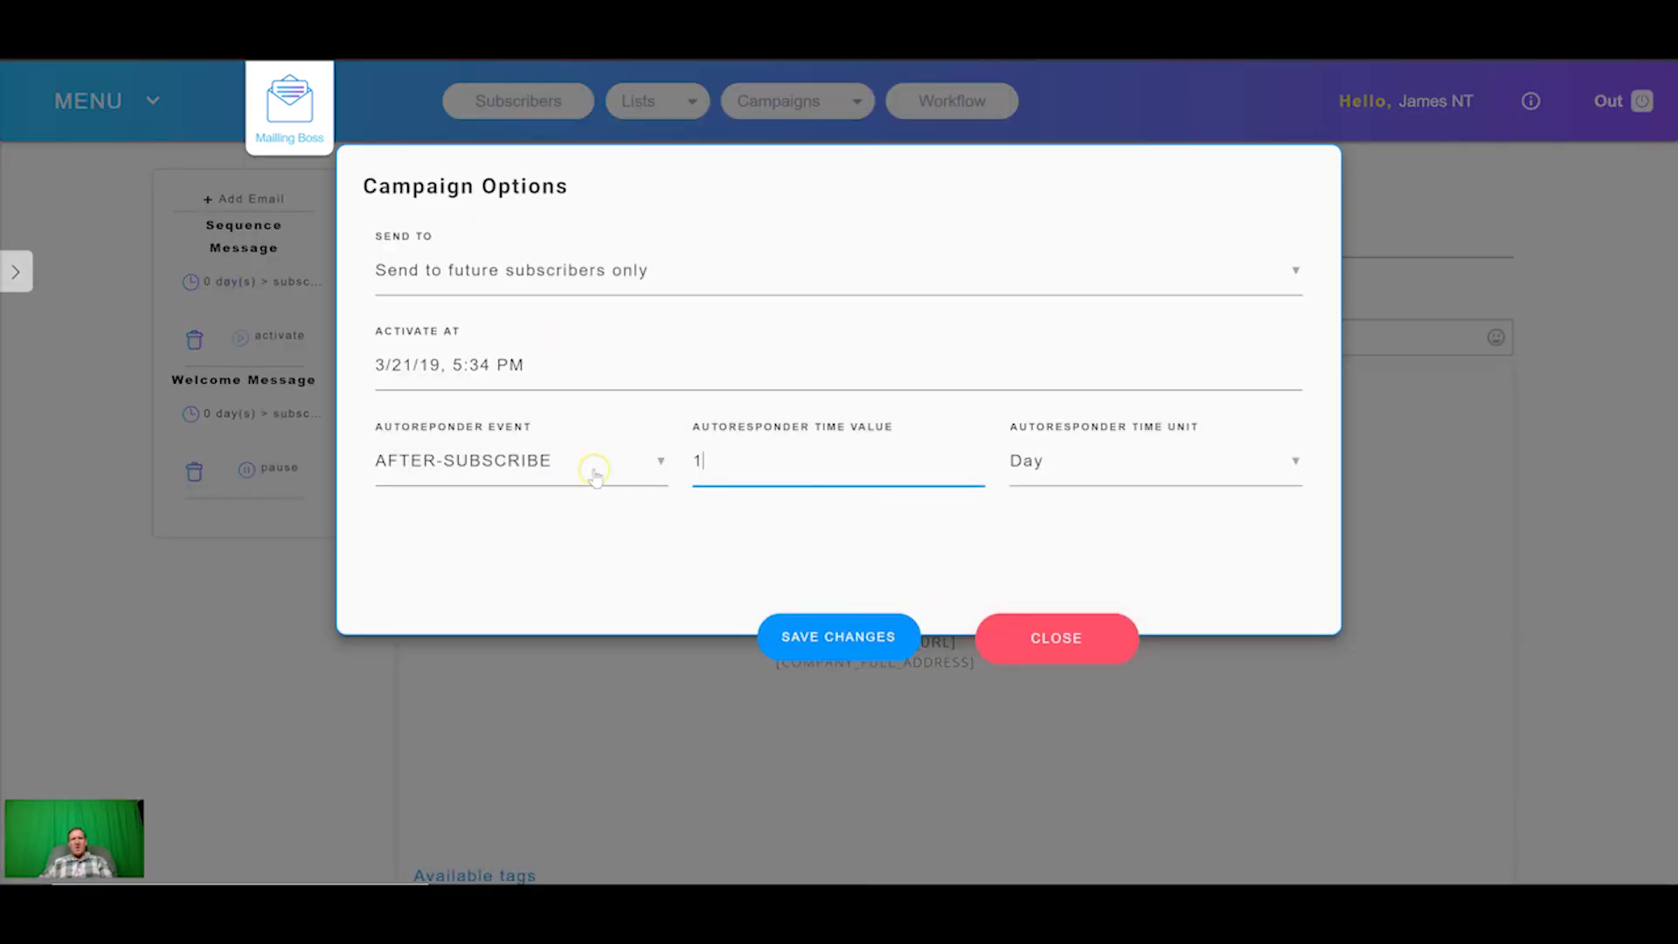
left_click(830, 643)
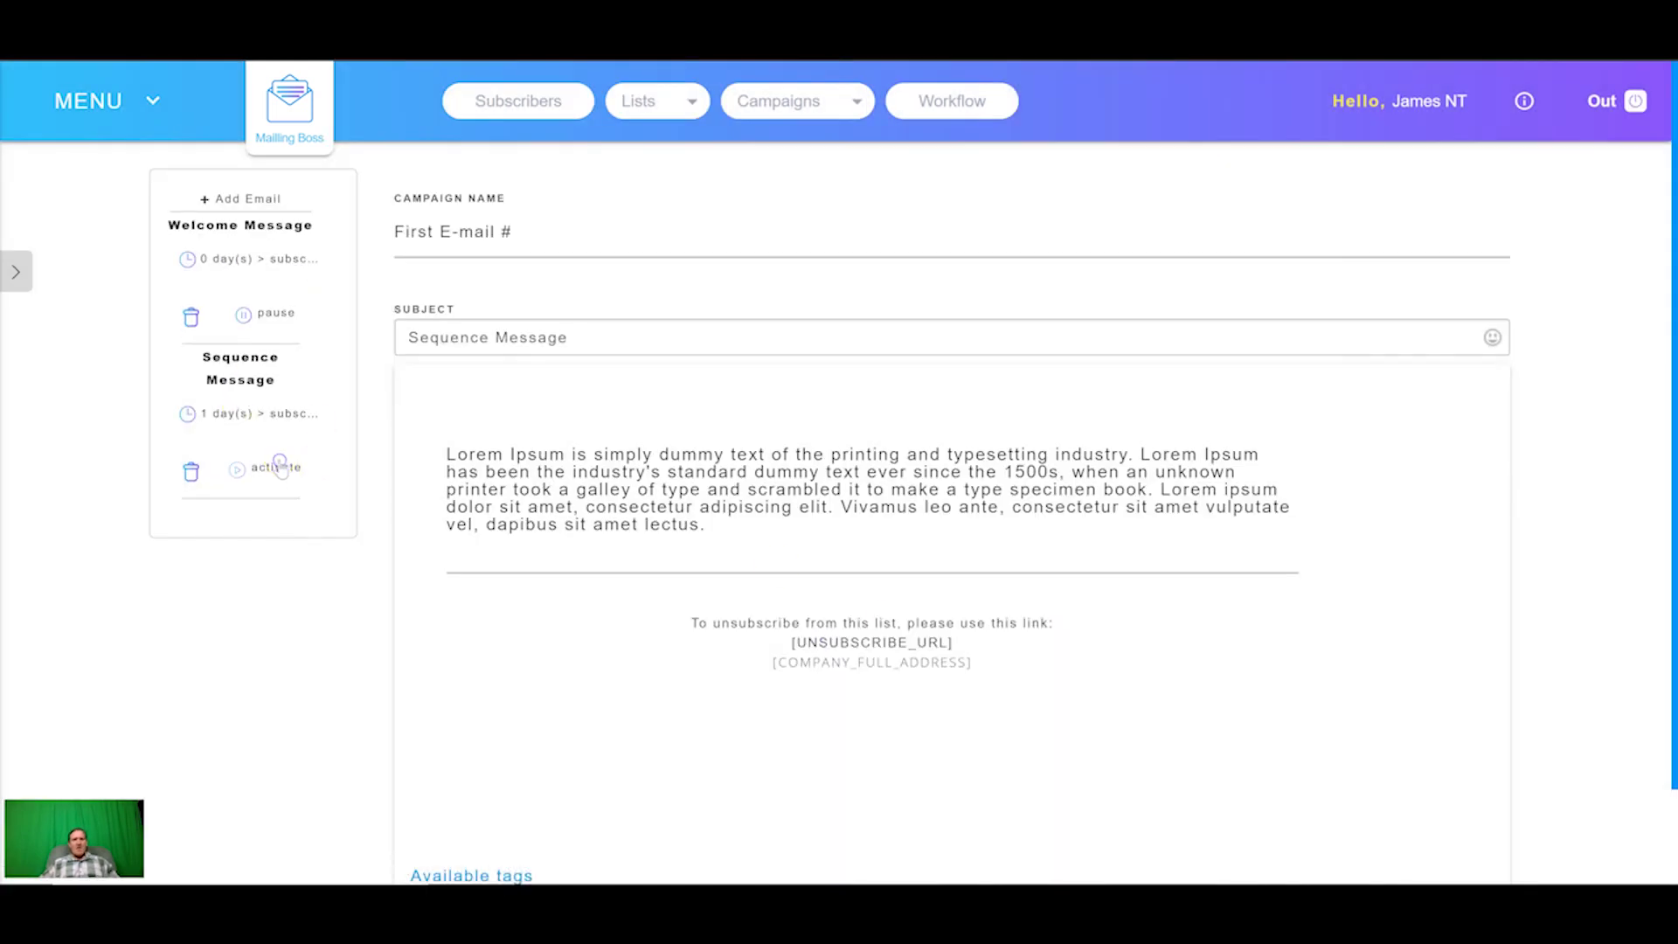
left_click(270, 456)
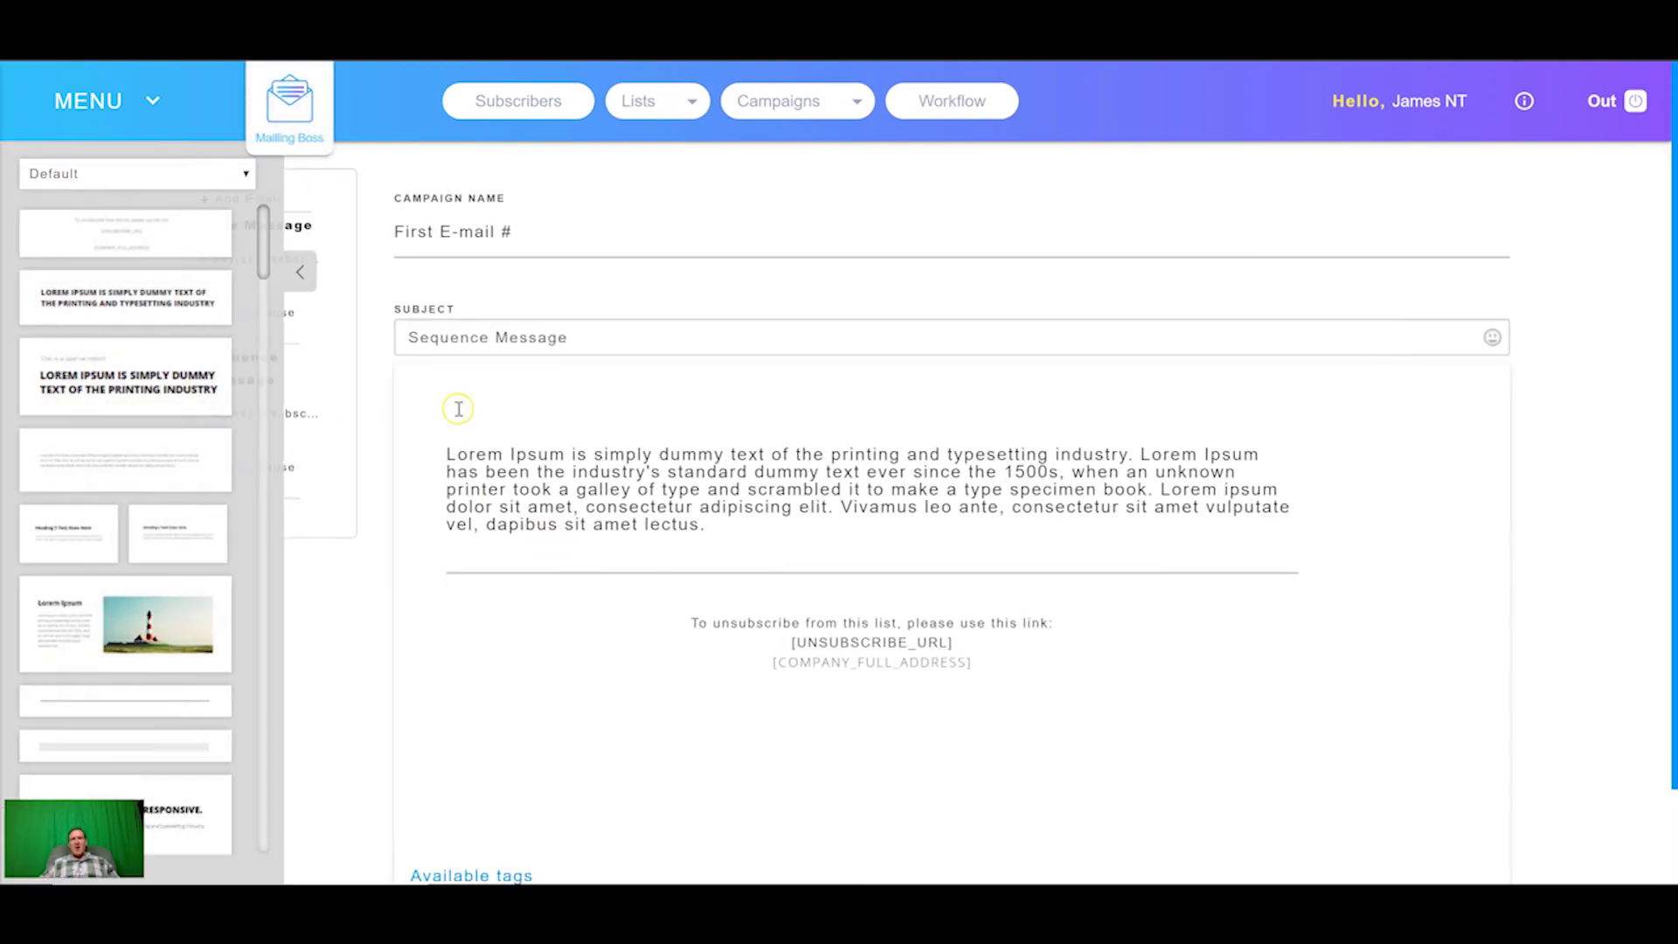
left_click(300, 272)
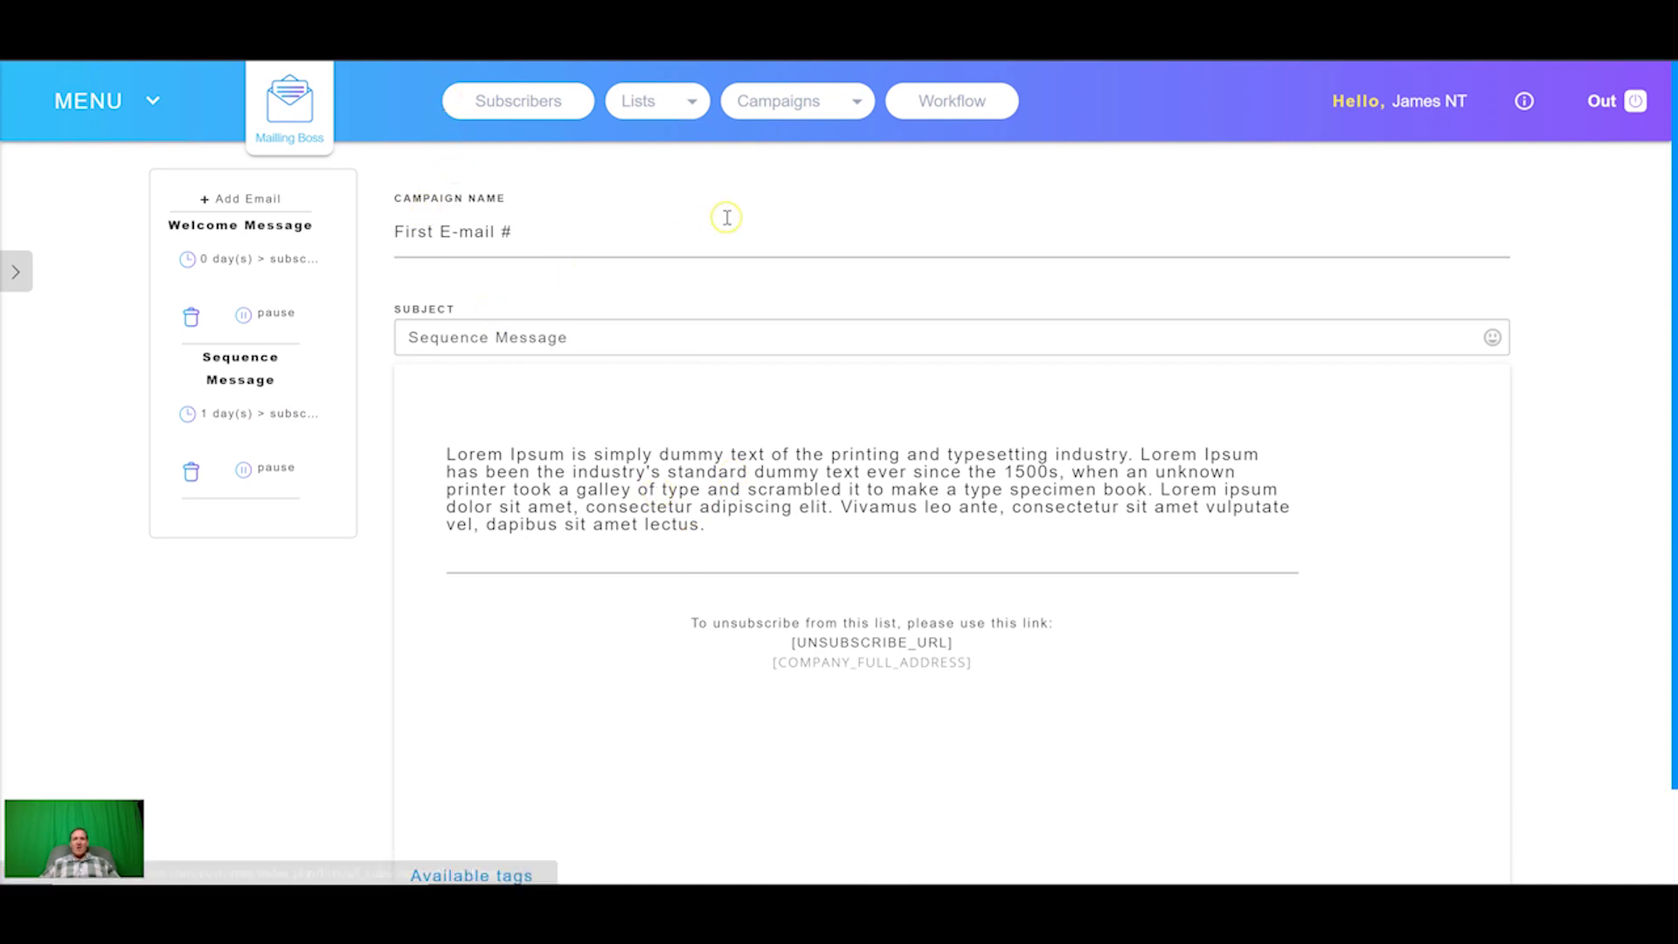
Open the Lists overview, then load the Membership Area | 01 Home page layout.
left_click(687, 103)
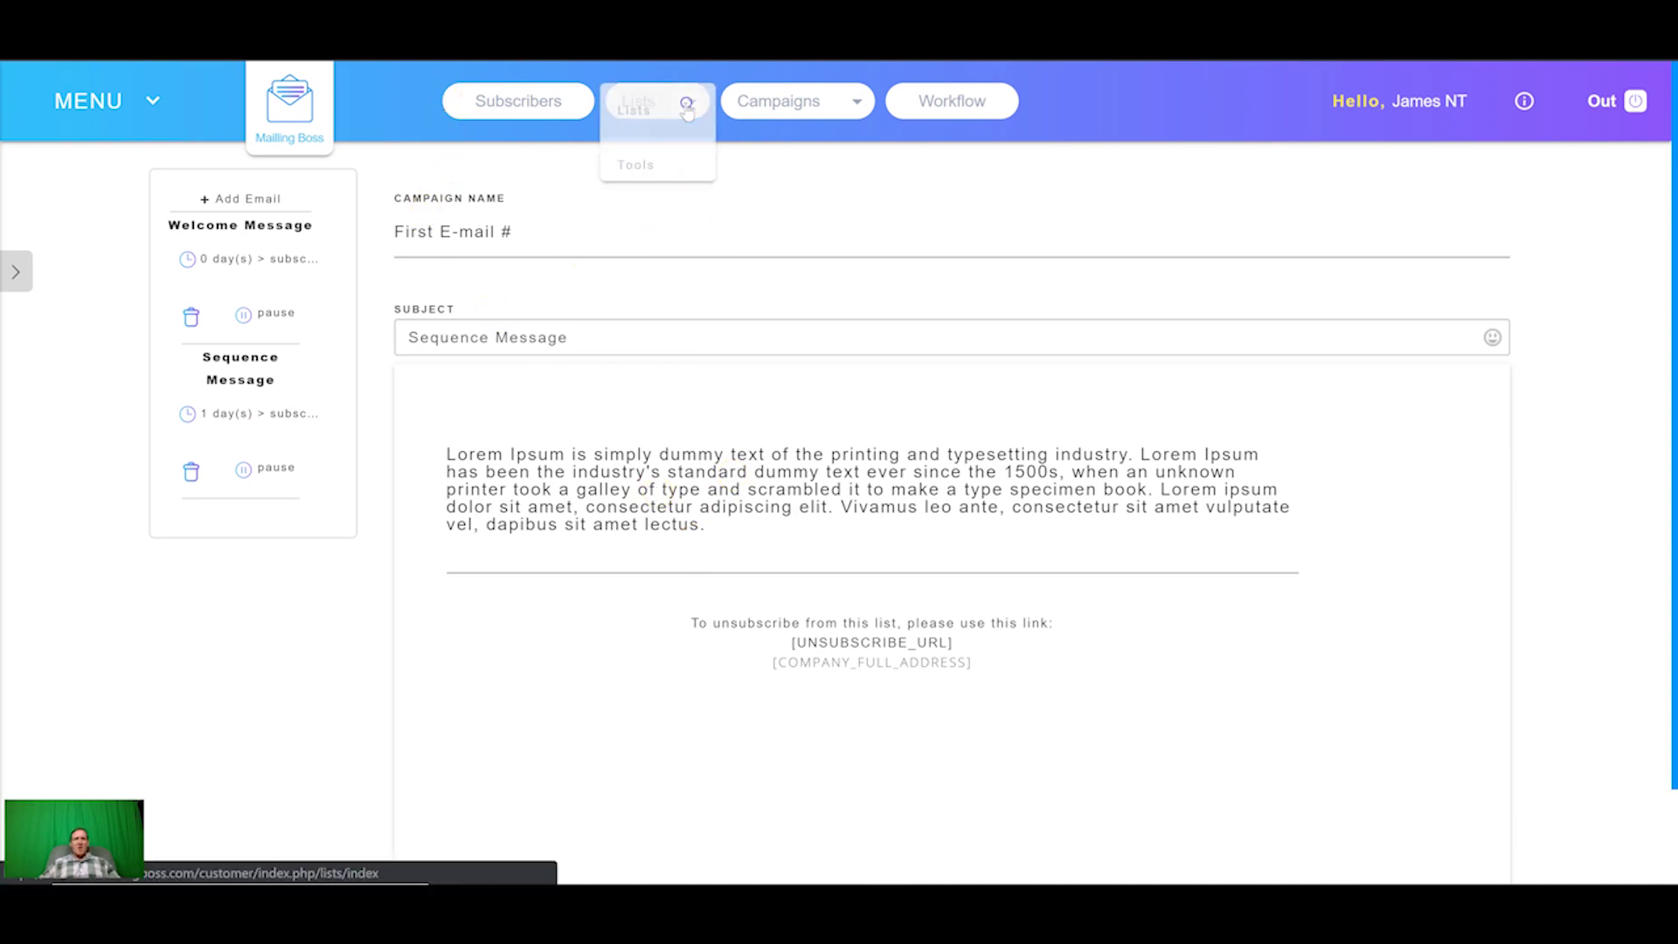
left_click(661, 113)
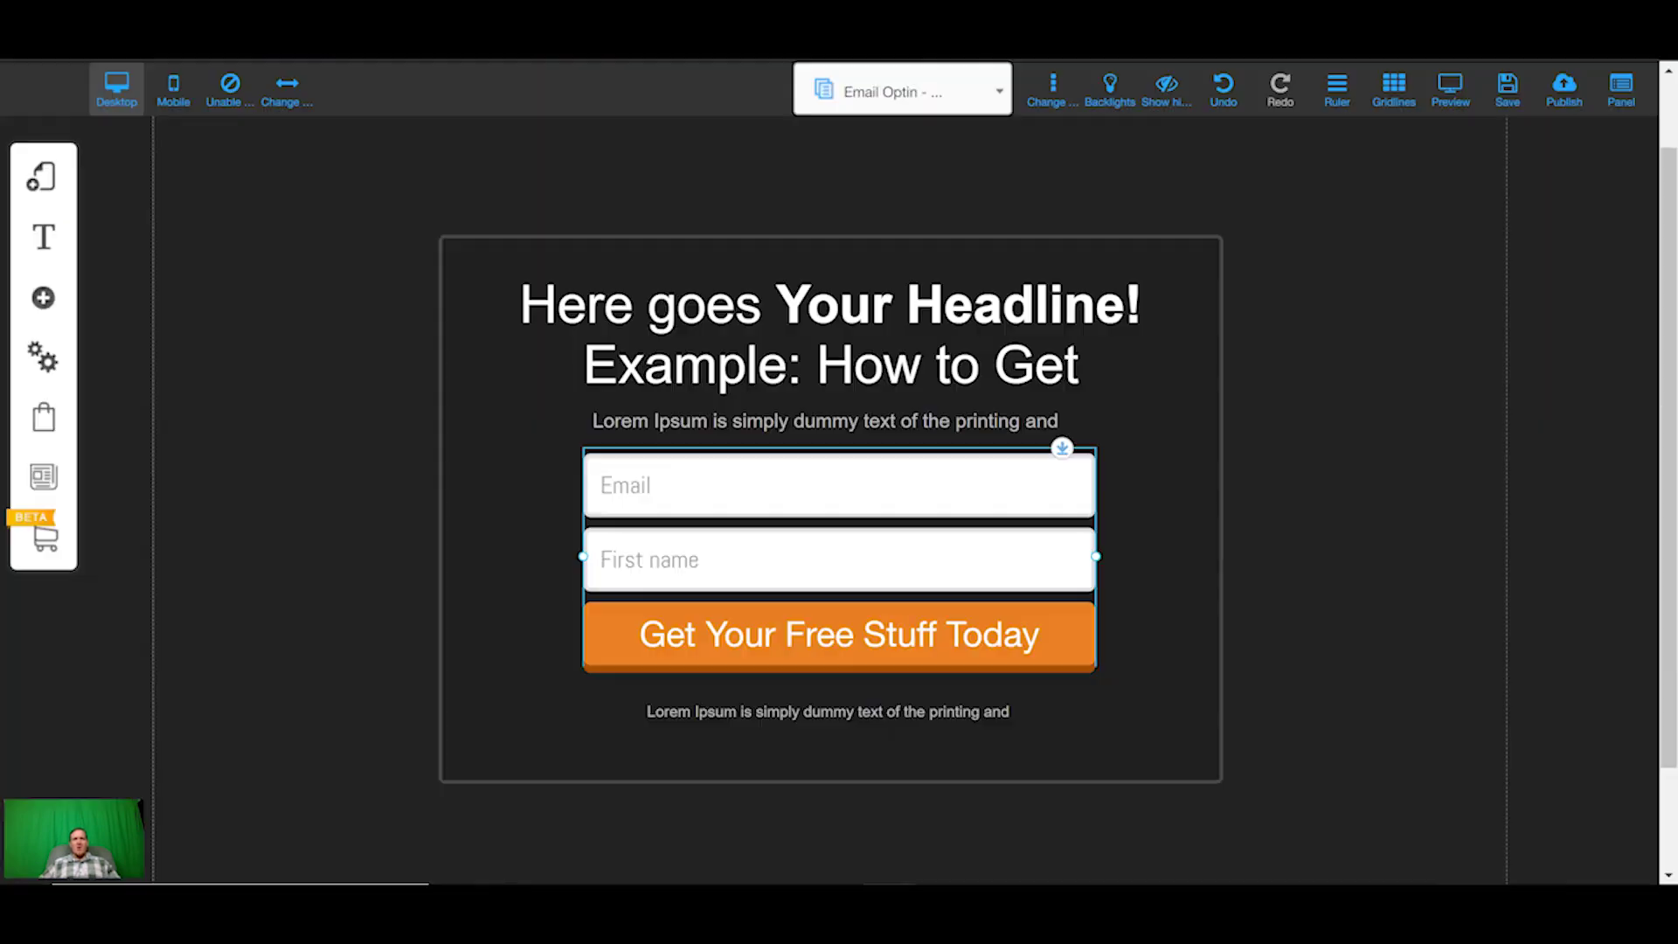
left_click(41, 176)
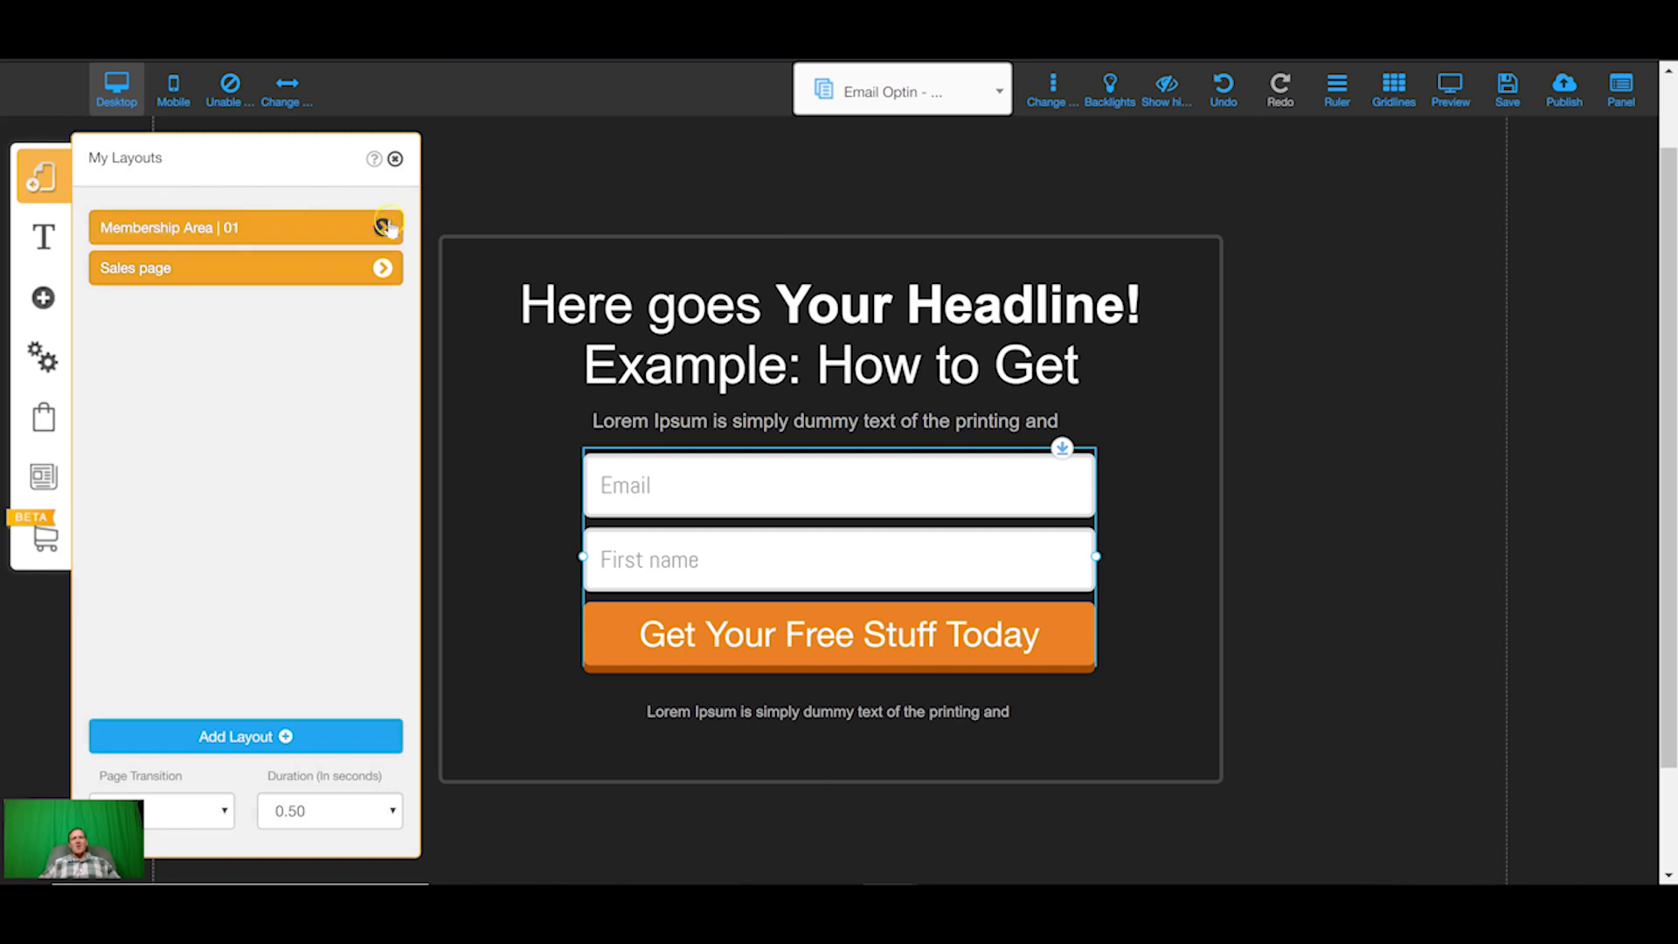
left_click(385, 227)
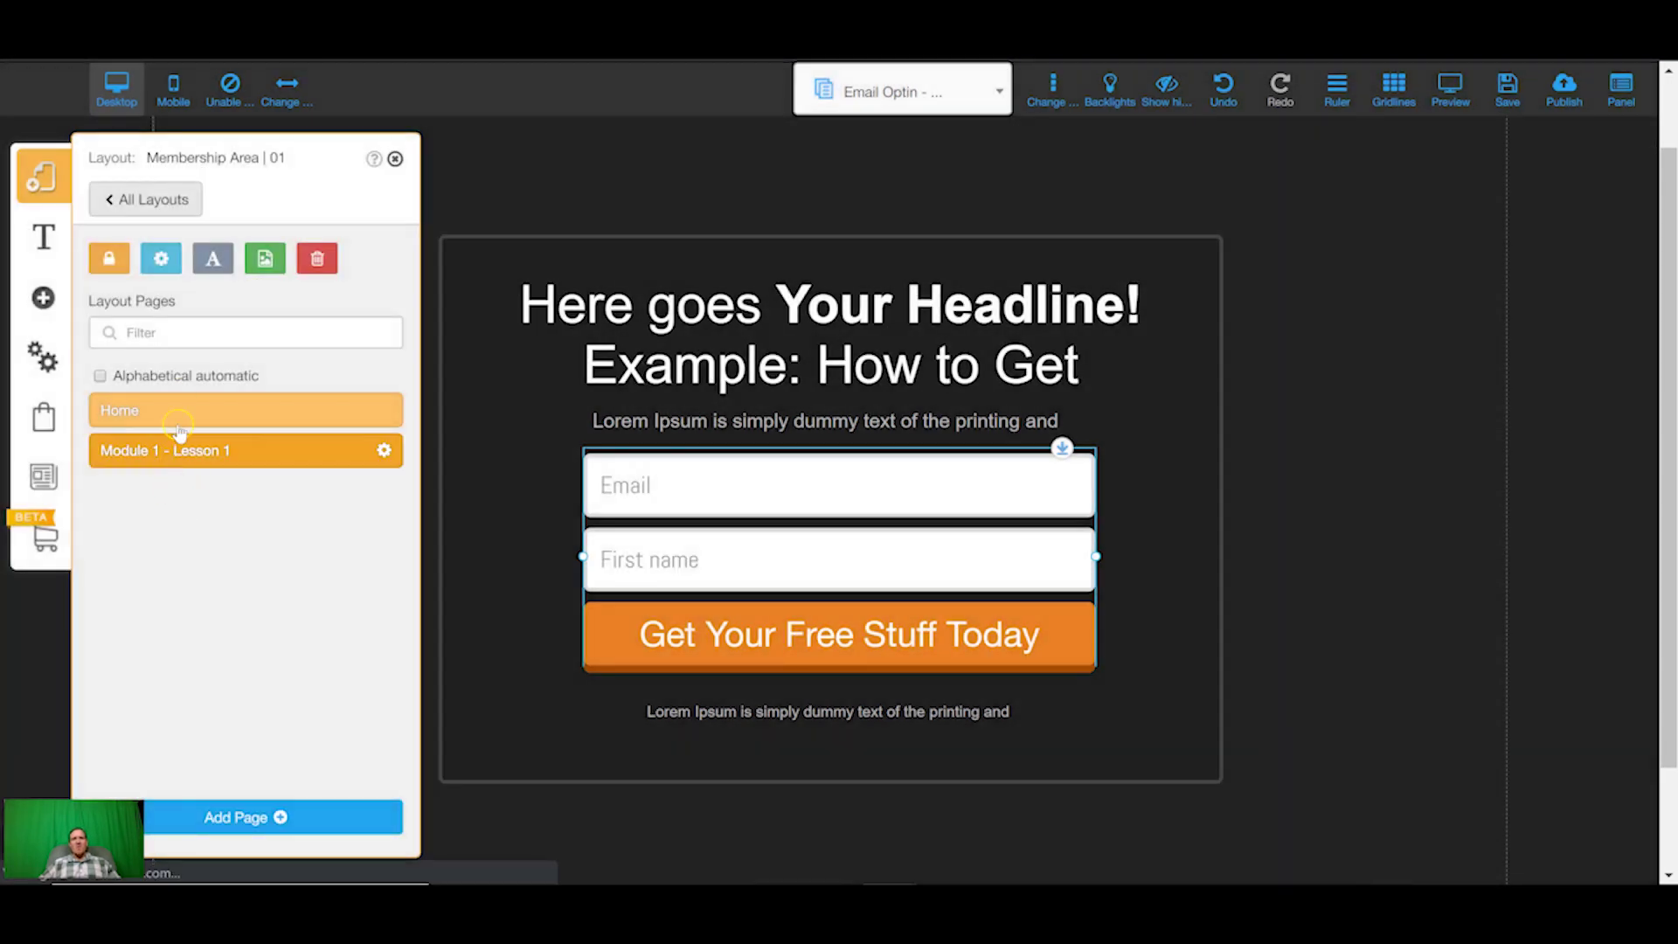
left_click(178, 428)
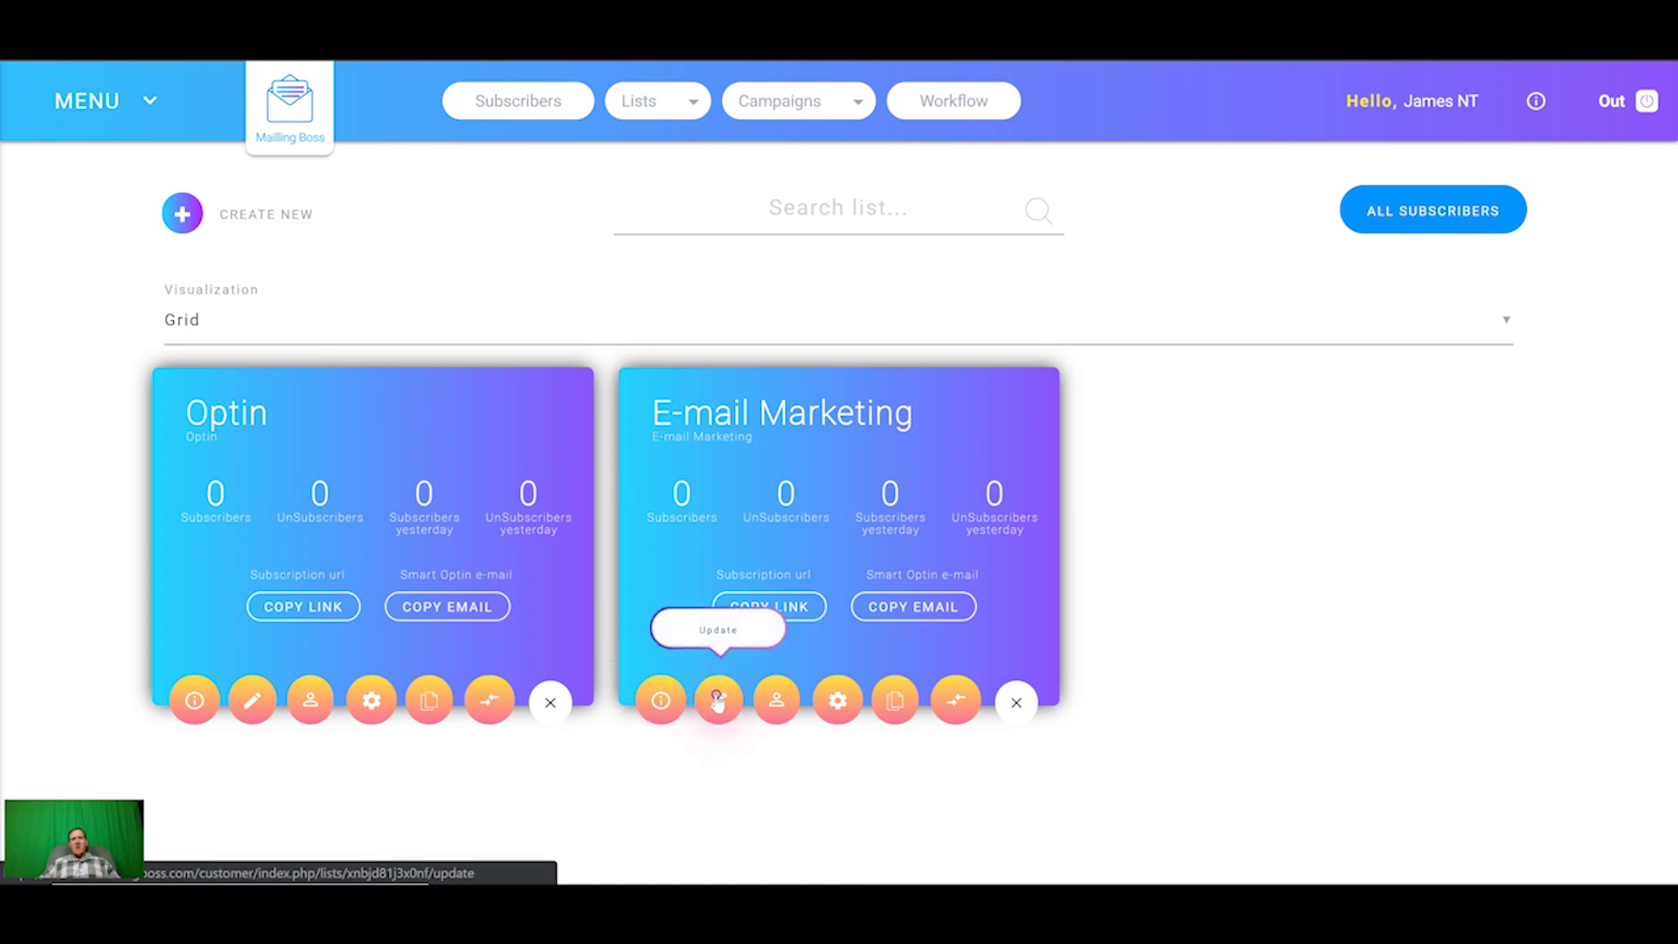
Set the E-mail Marketing list's subscriber actions to unsubscribe subscribers from Optin, and save.
left_click(719, 702)
scroll(612, 630, "down", 1)
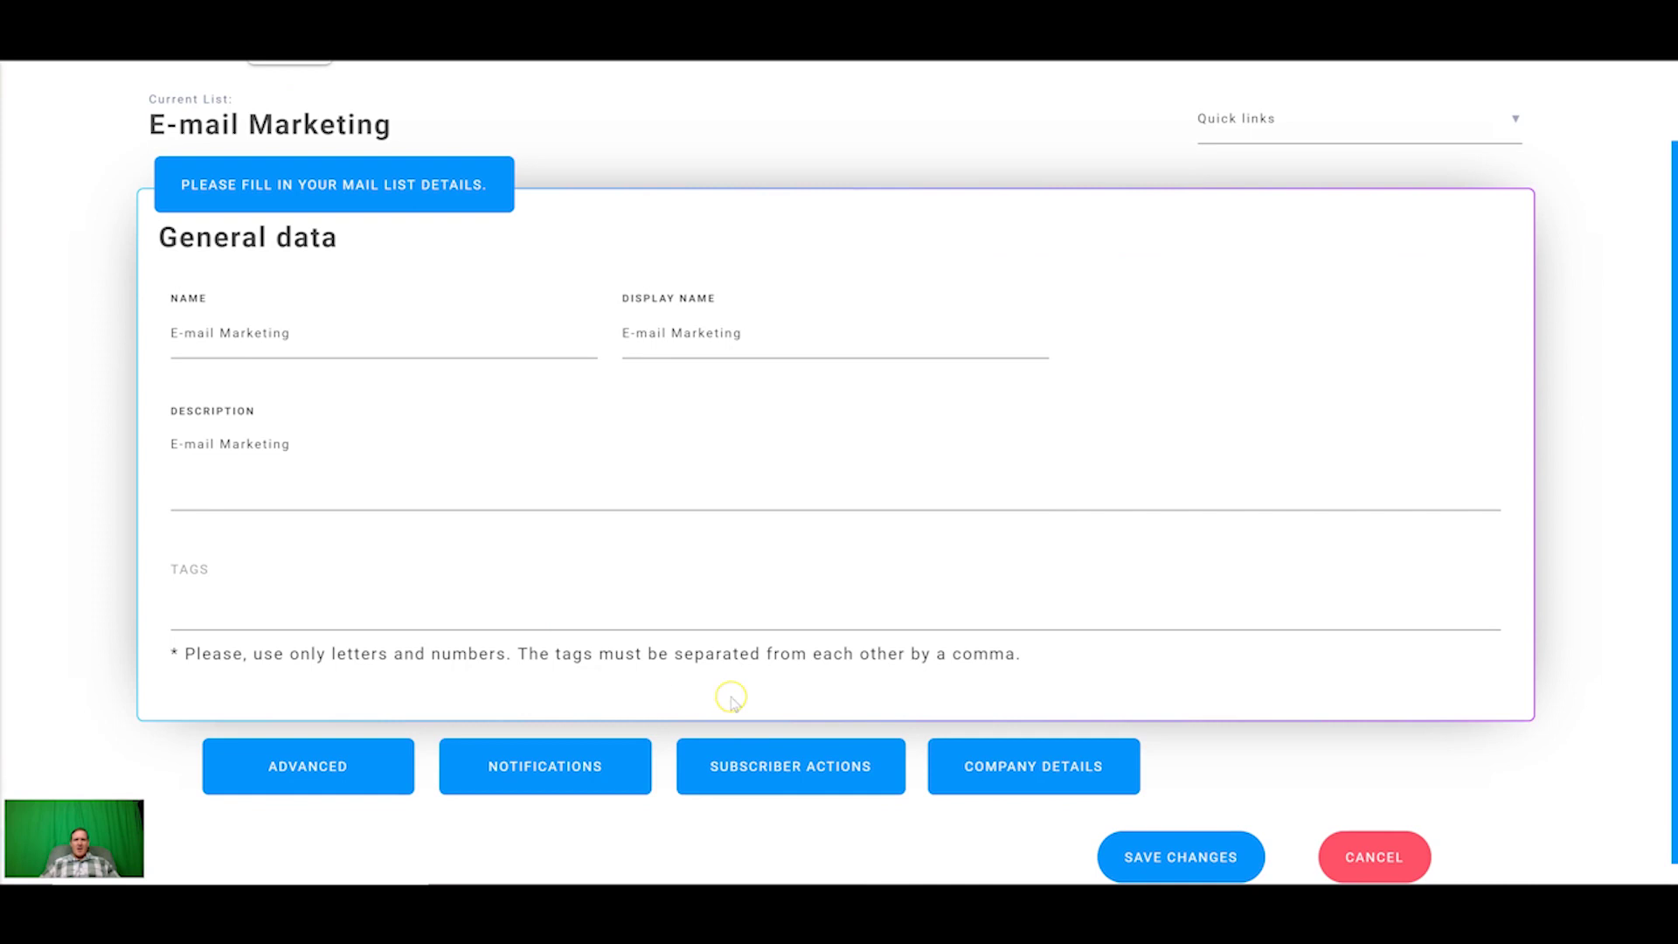
left_click(750, 753)
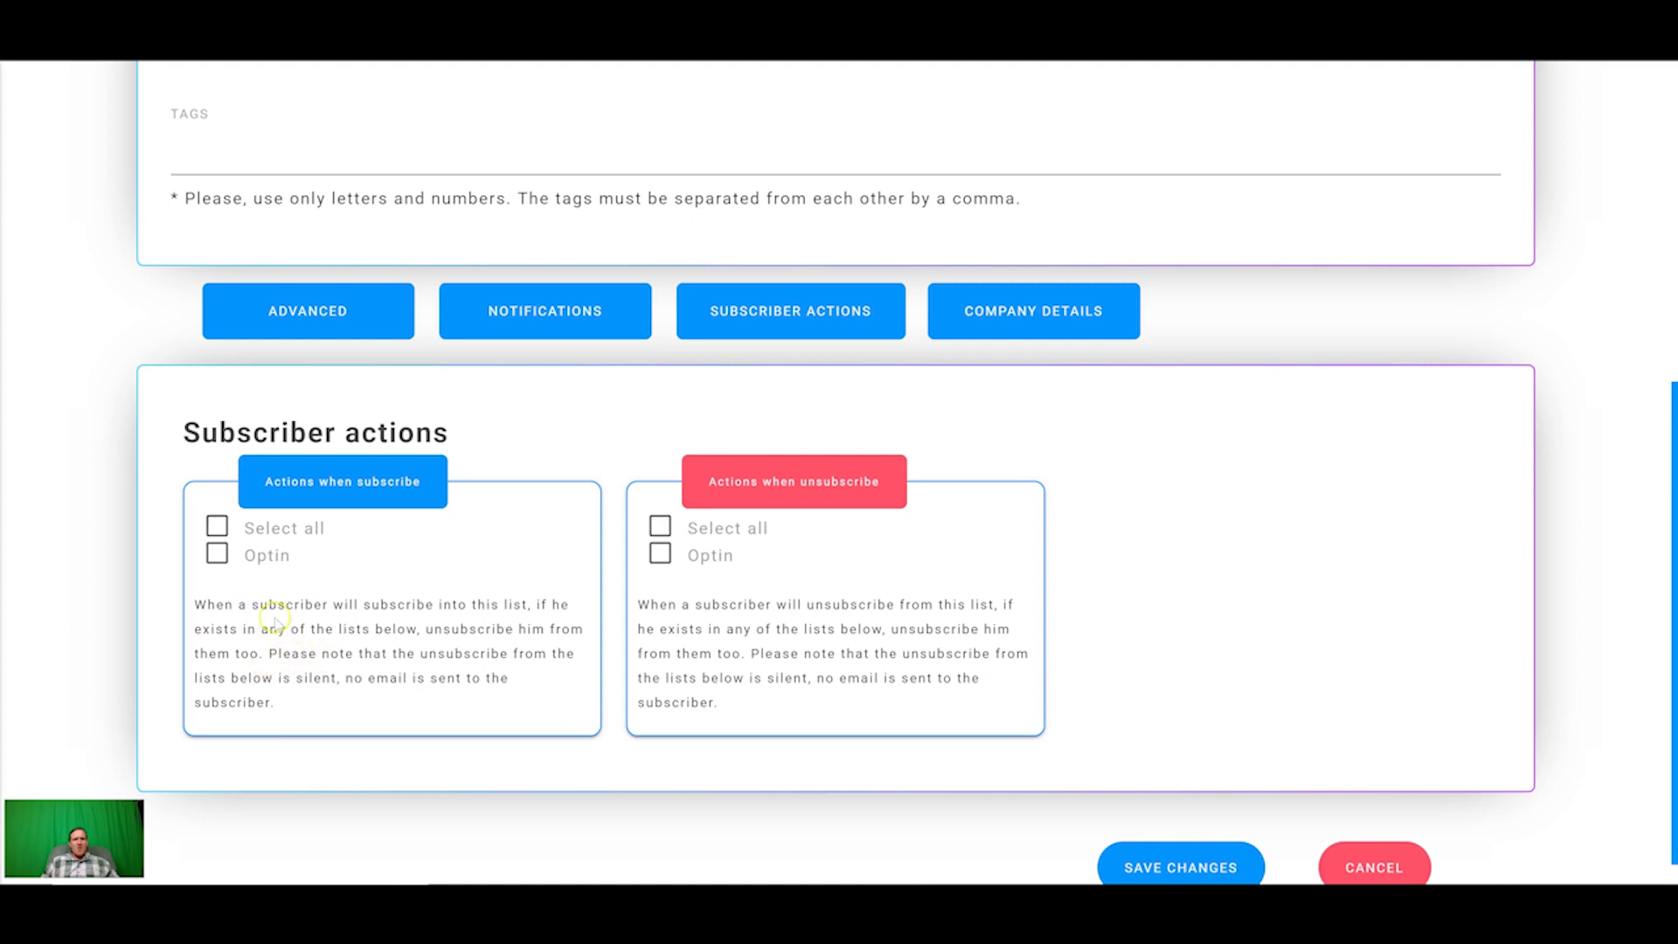
left_click(214, 556)
left_click(1212, 870)
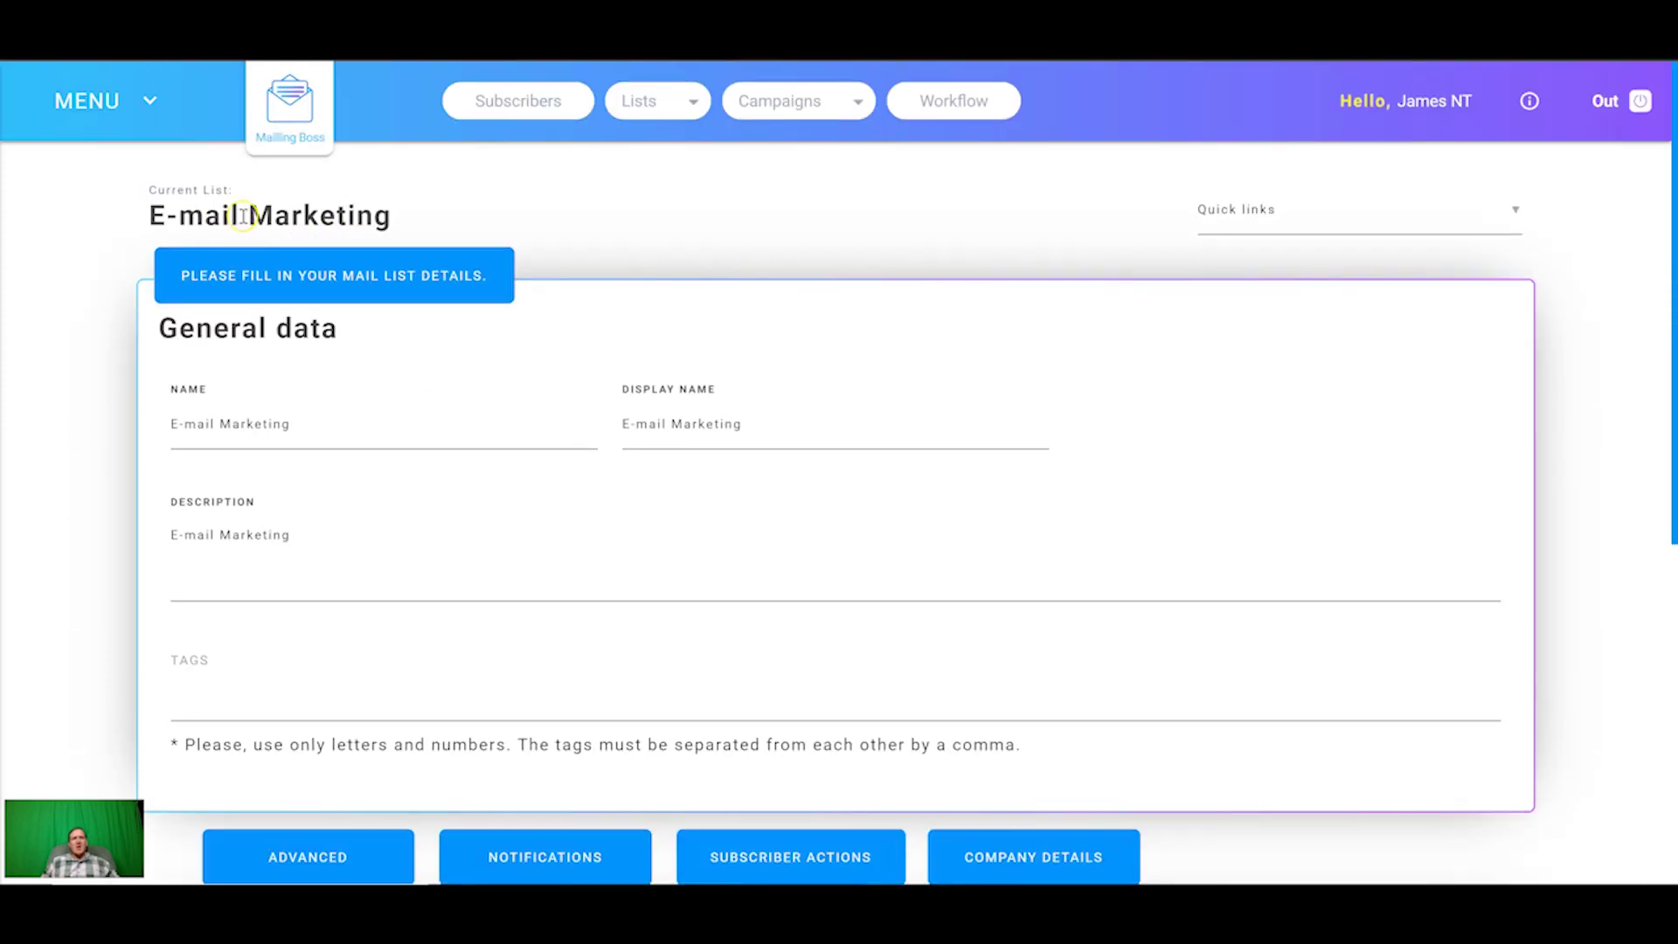
scroll(247, 215, "down", 5)
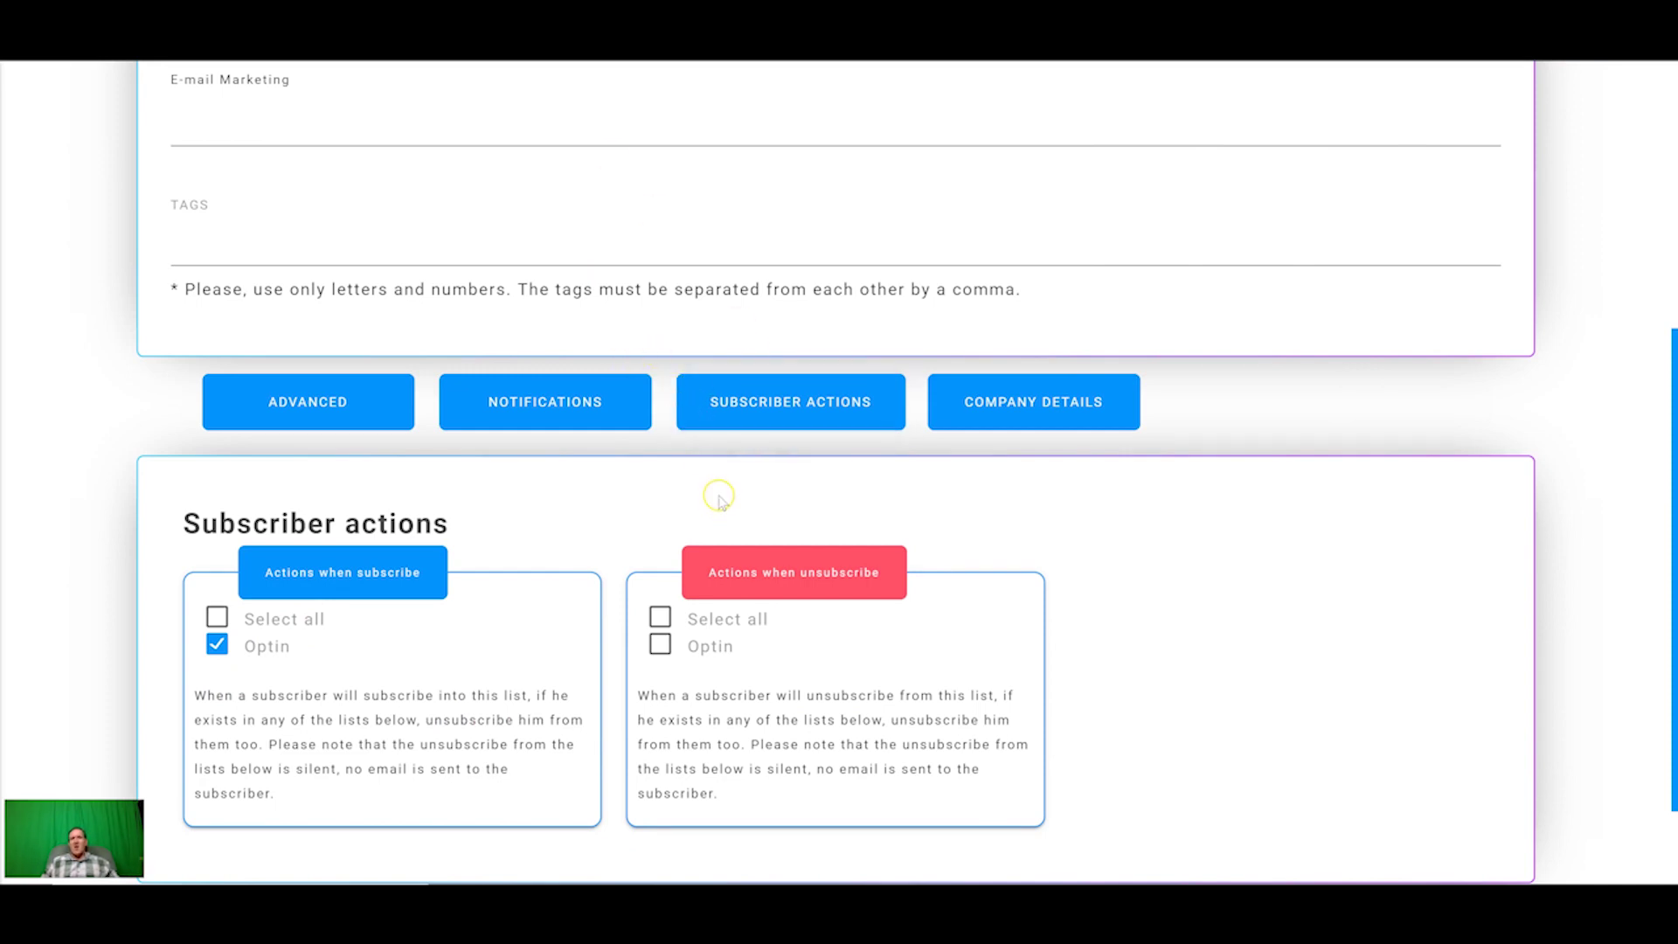
scroll(720, 498, "down", 2)
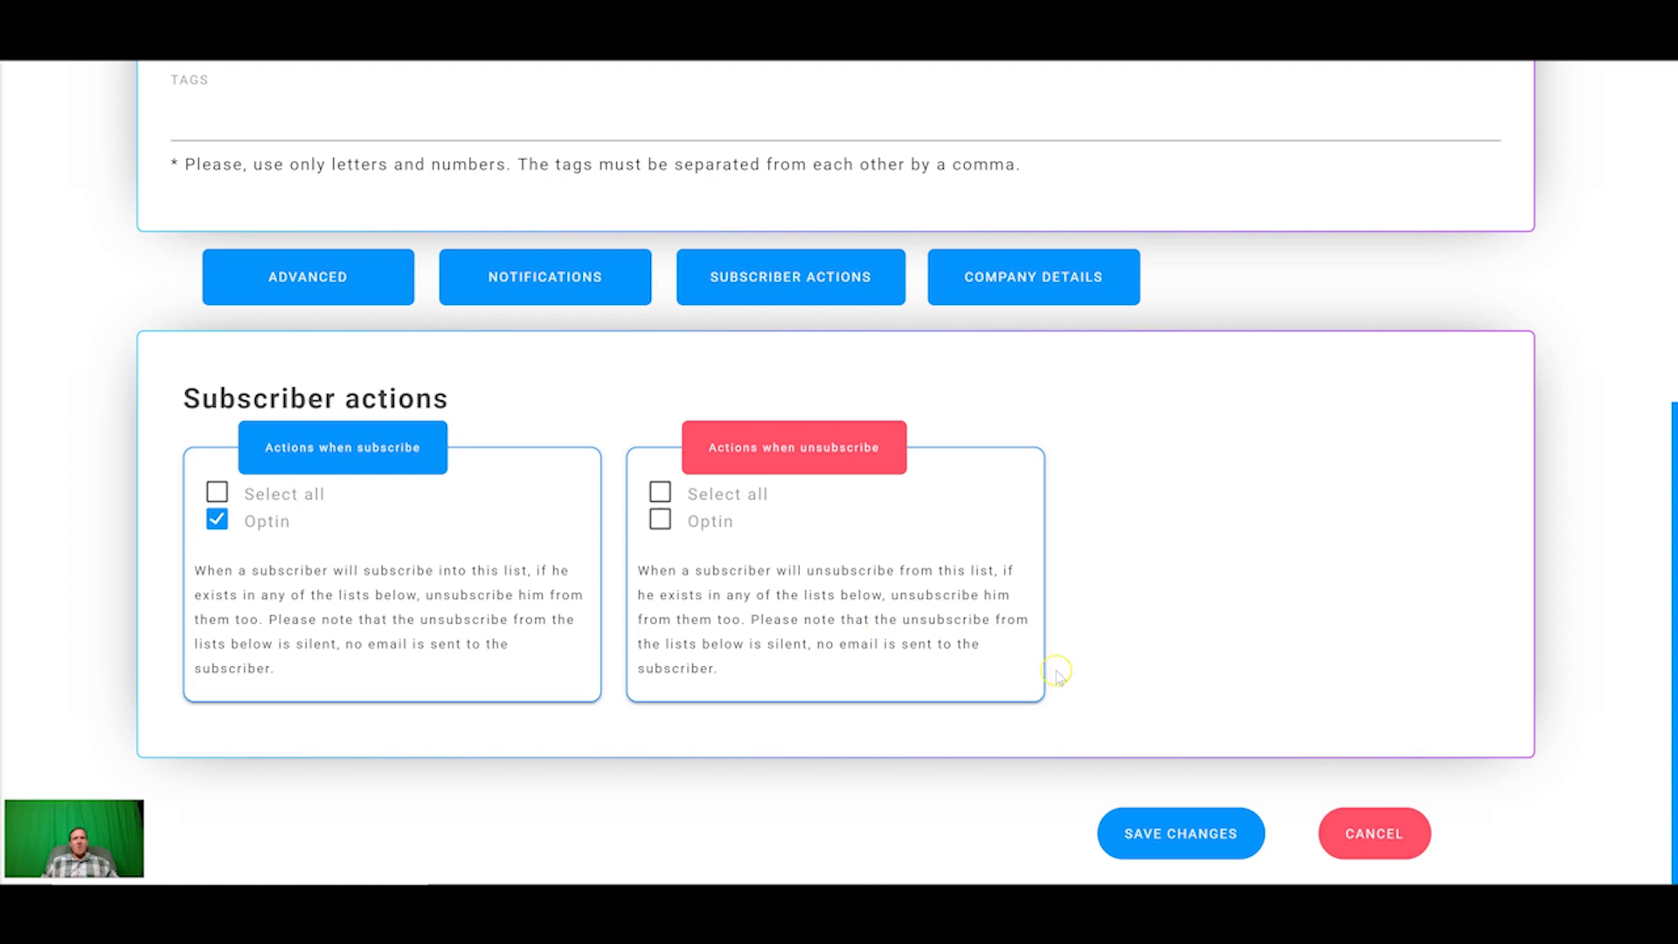
left_click(1189, 825)
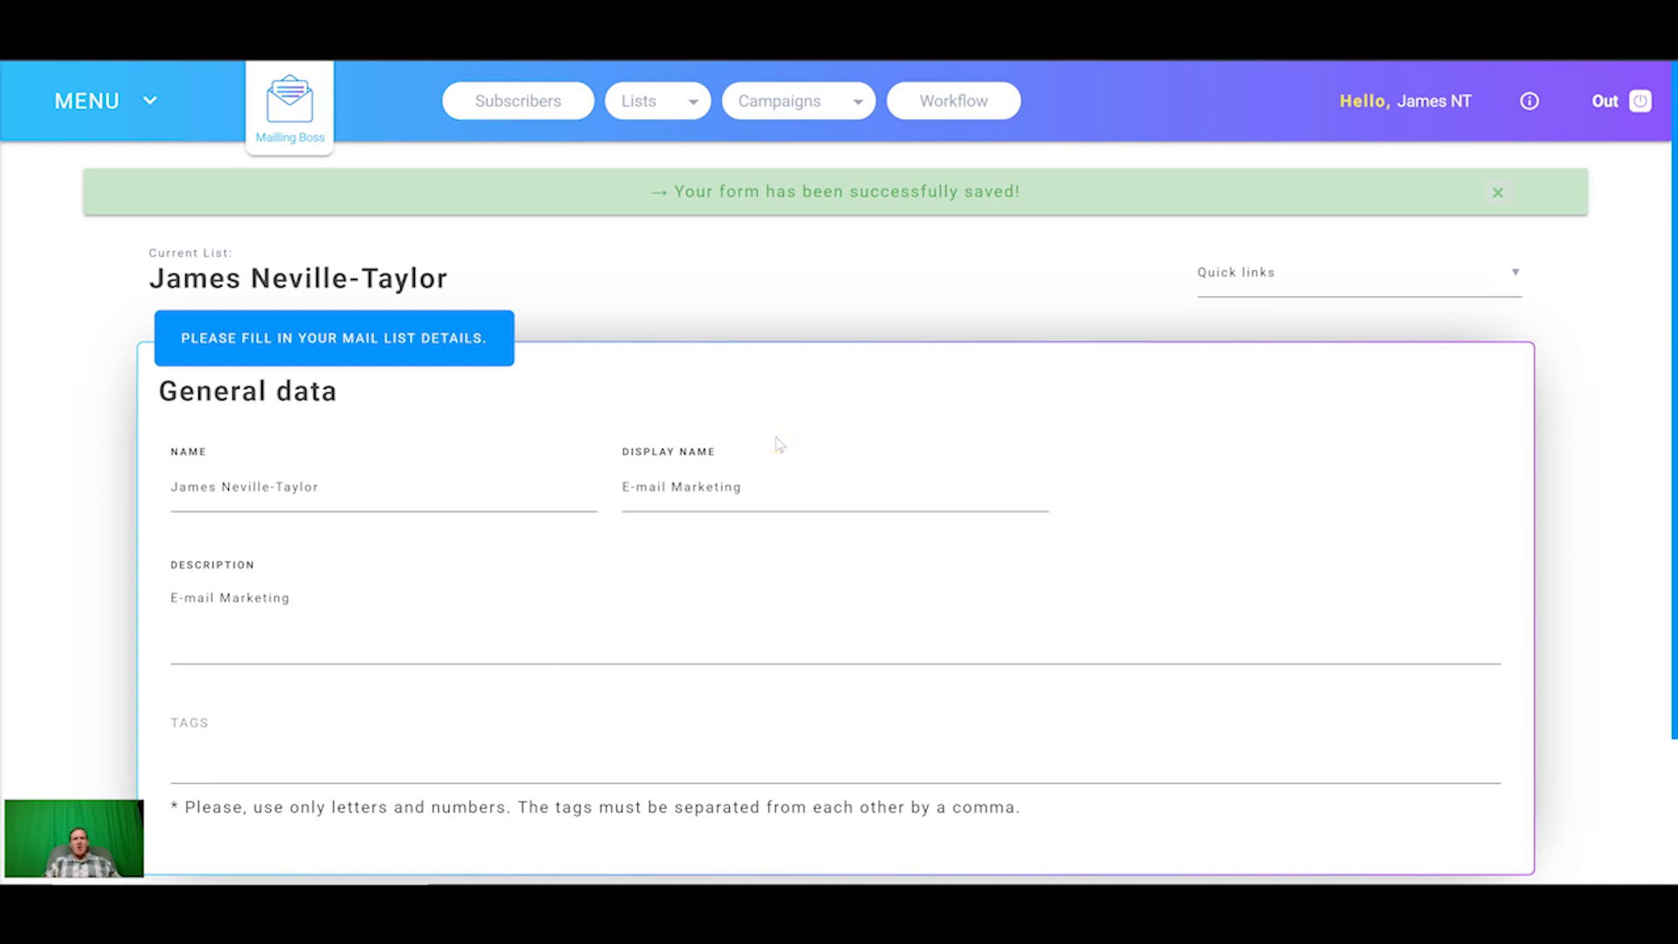
Choose Email Sequence from the Campaigns menu in the top bar.
left_click(831, 376)
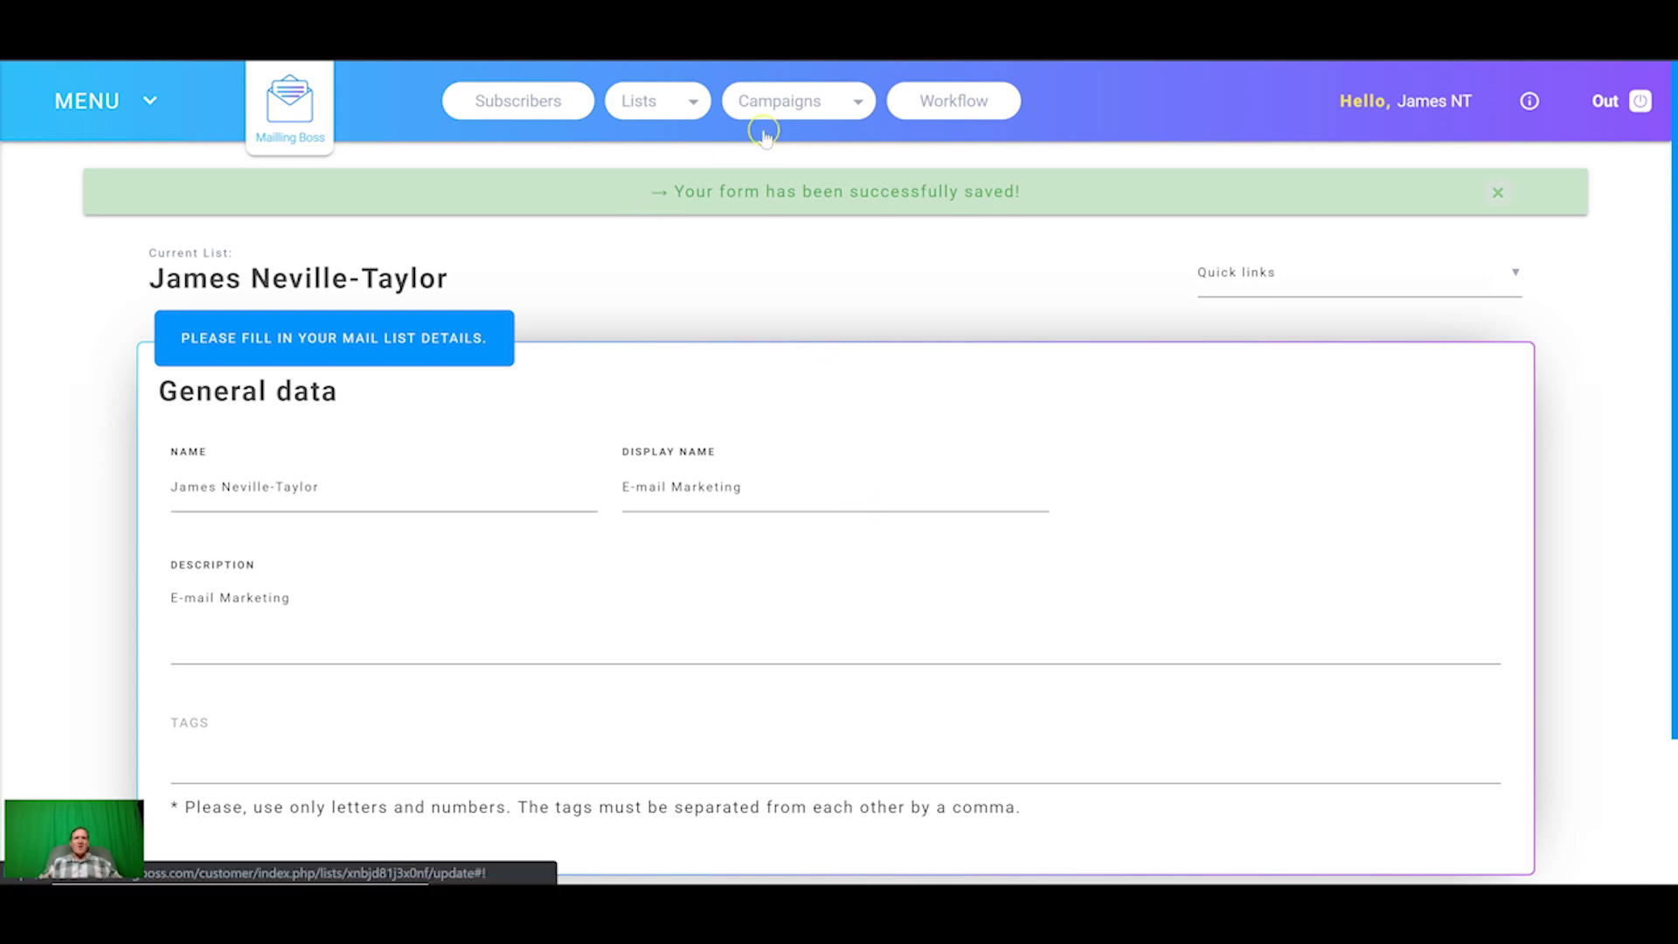
left_click(840, 99)
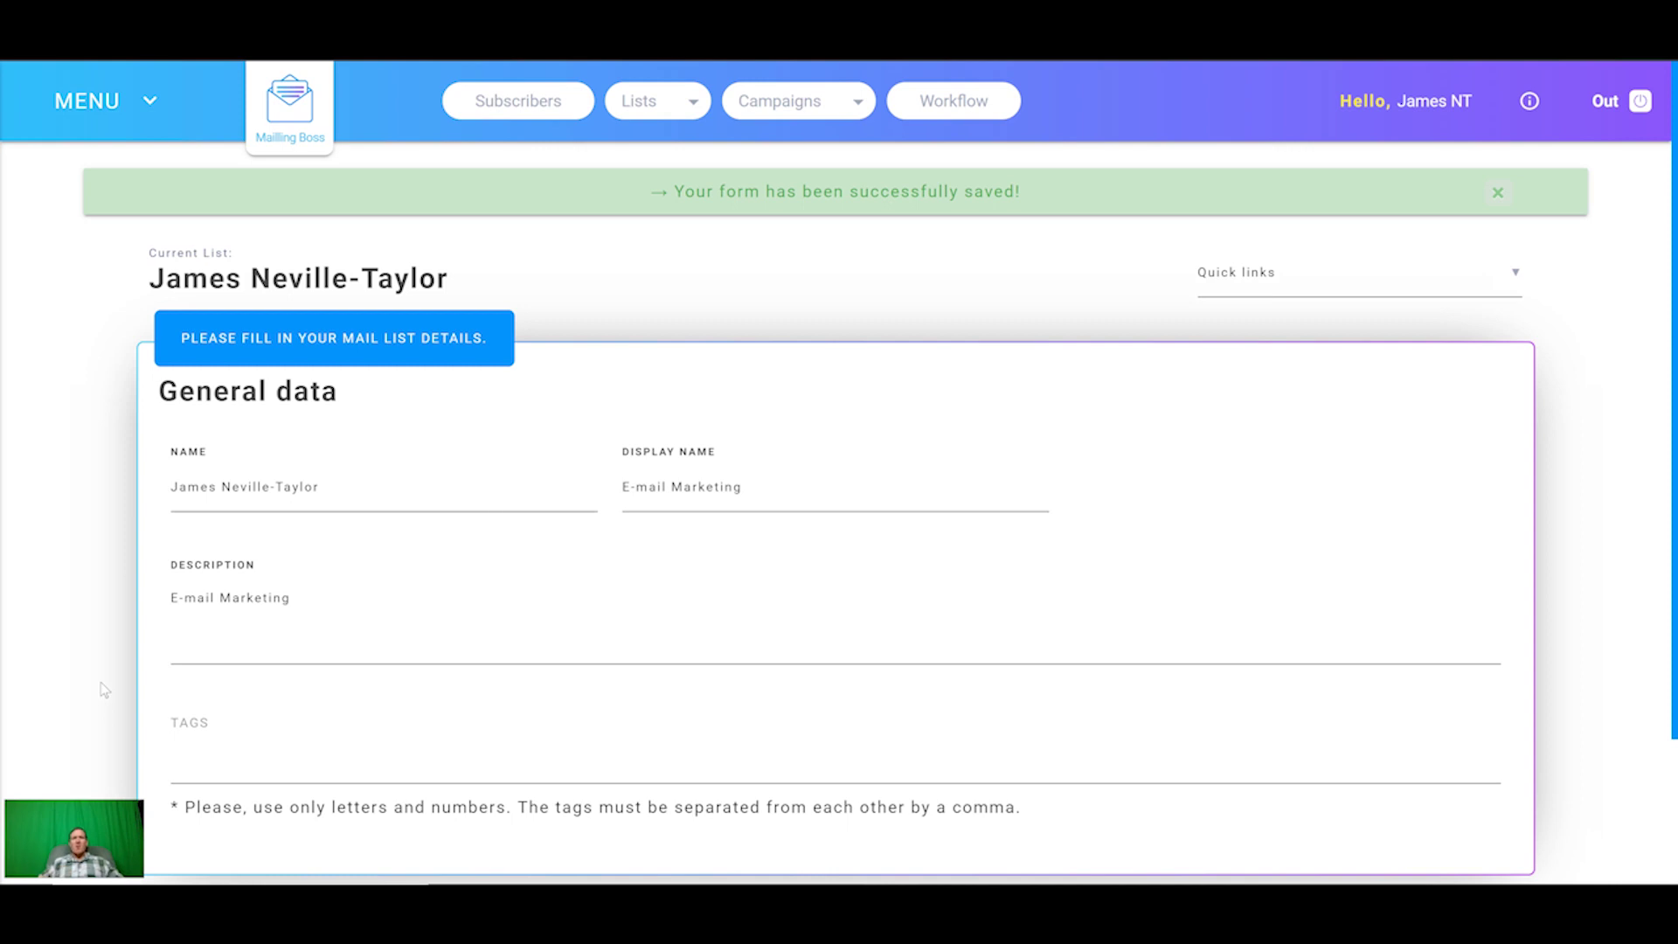
left_click(816, 109)
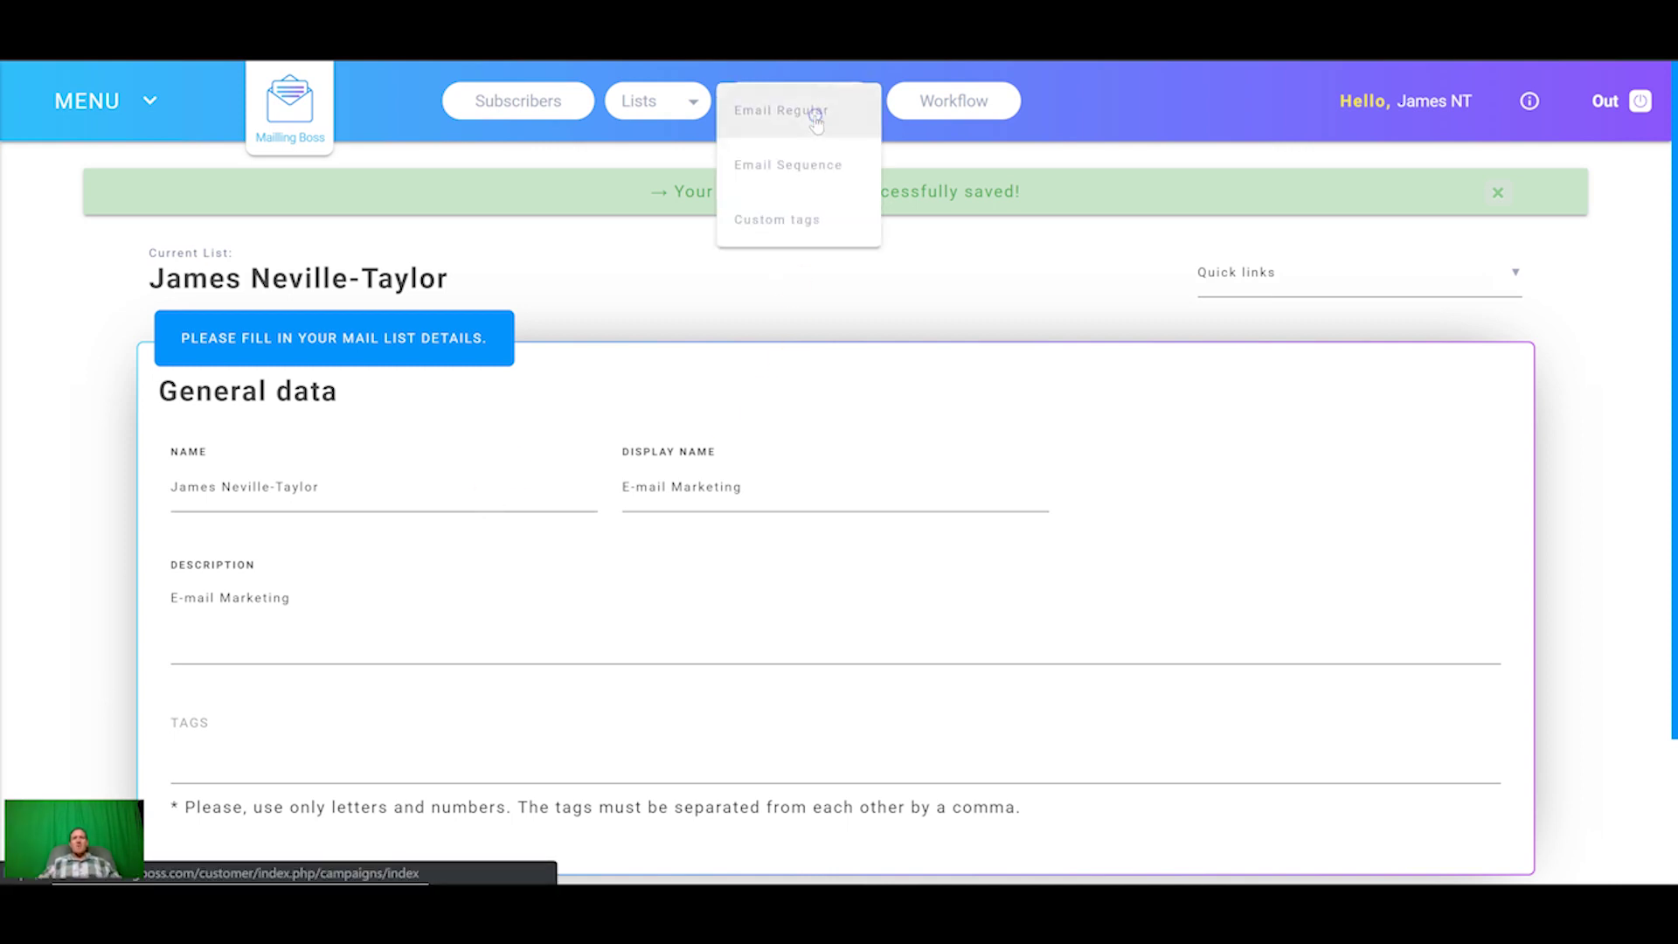
Create a sequence named 'purchase' on the buyers' list, then save and edit its e-mails.
left_click(790, 166)
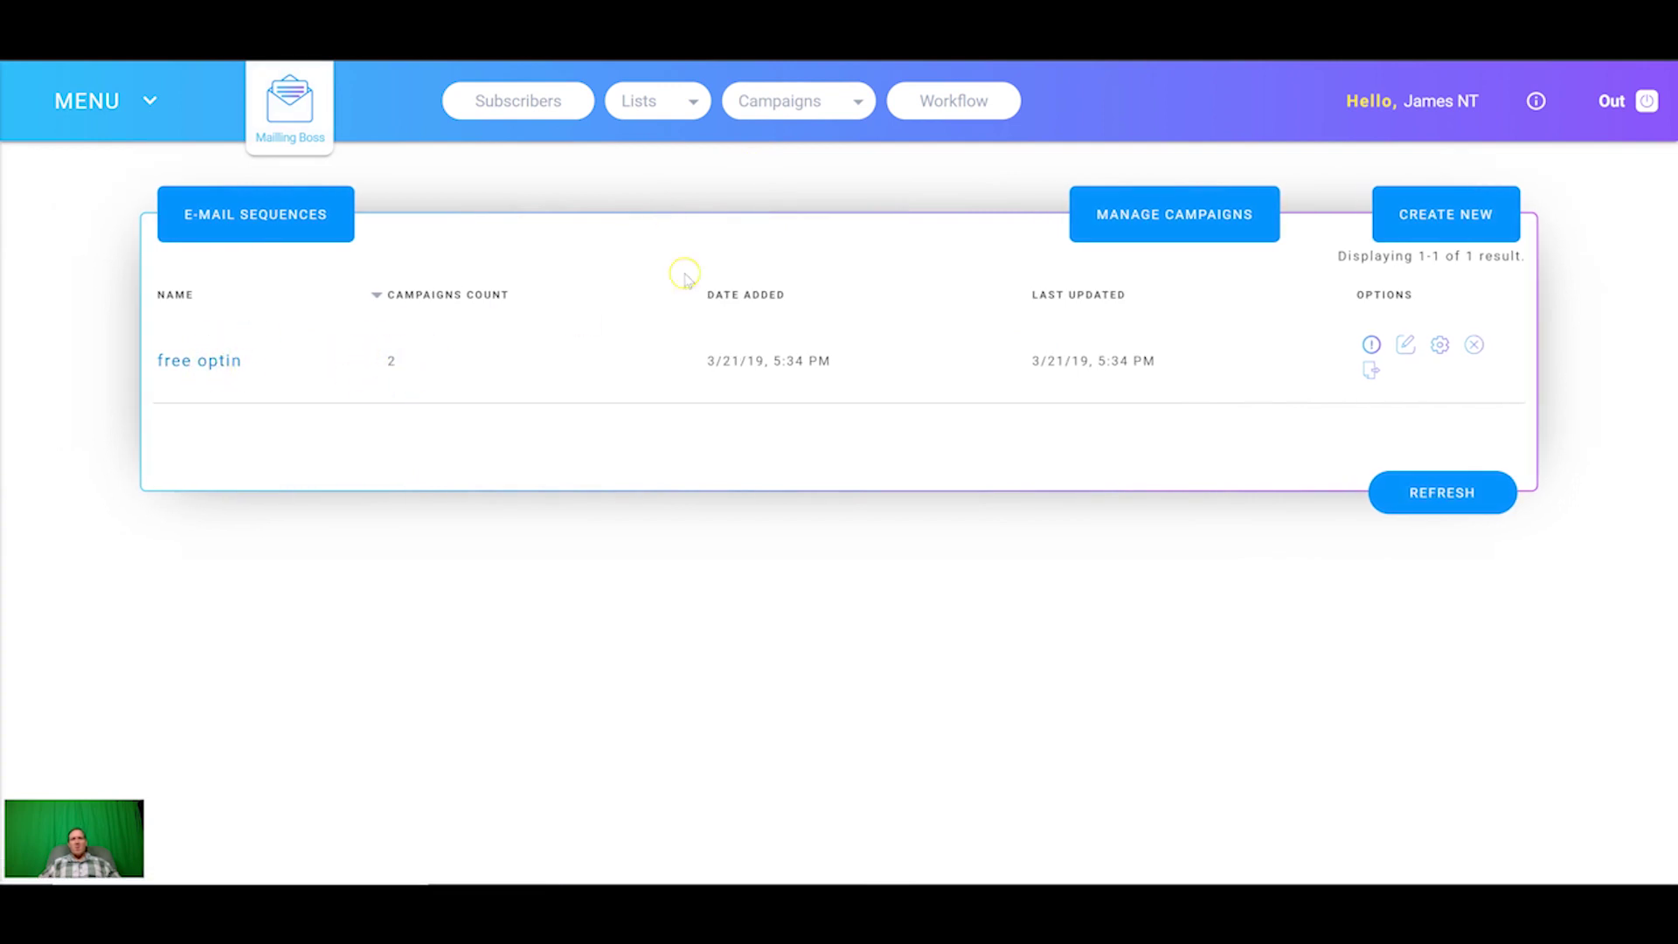
left_click(1447, 229)
left_click(635, 312)
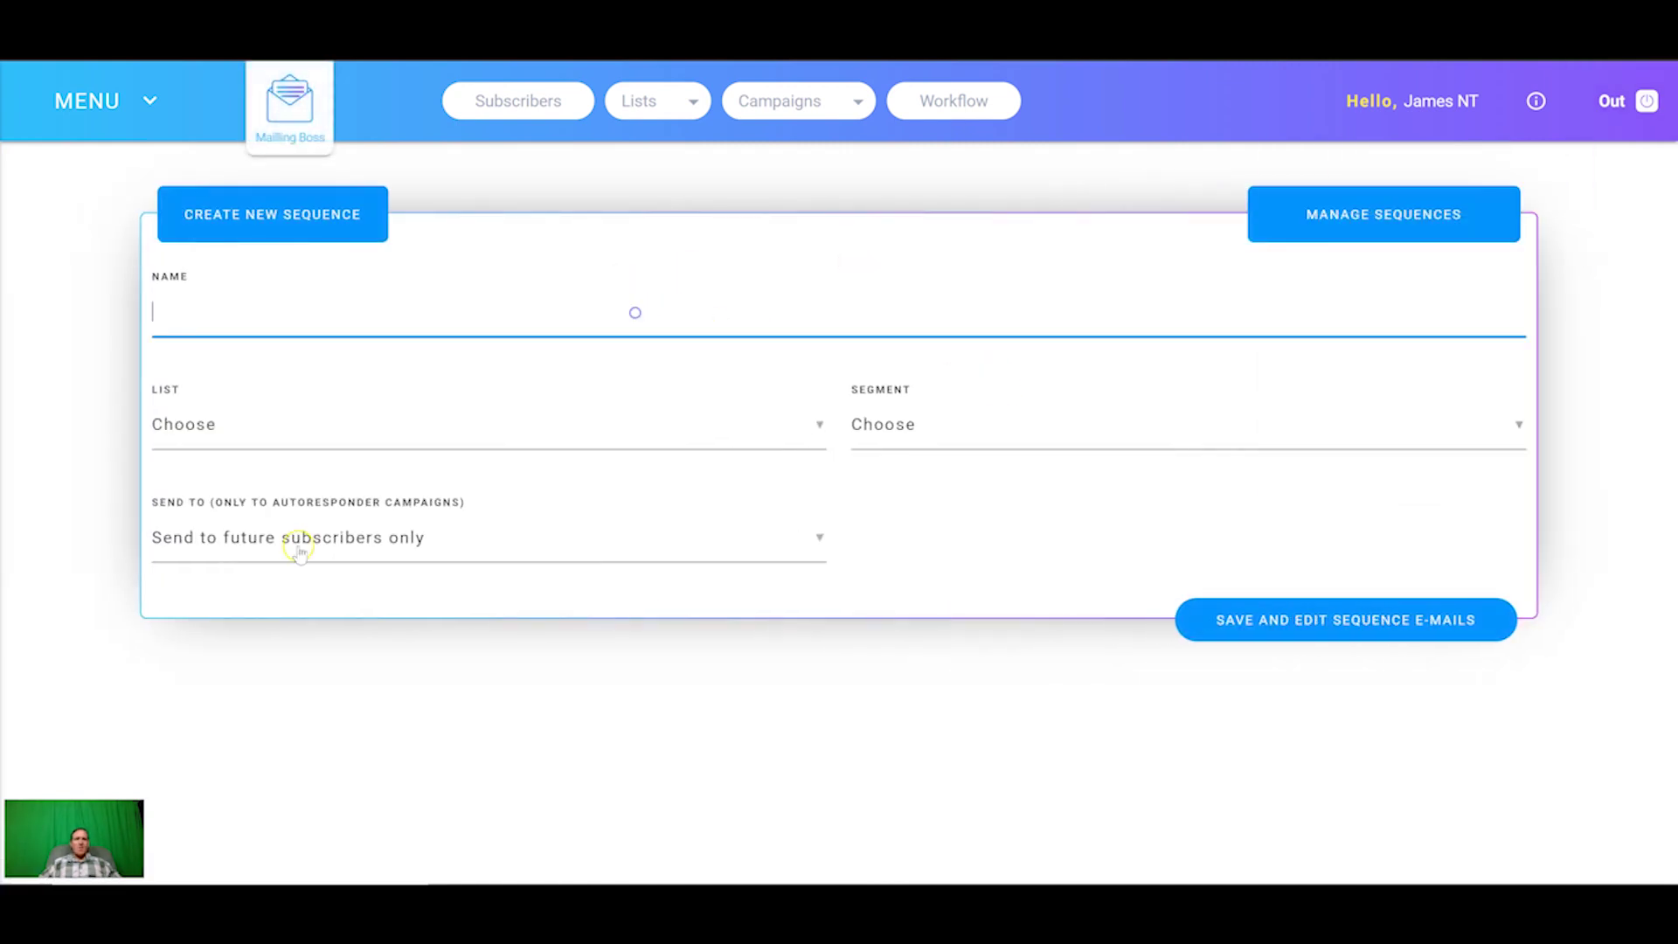
type("purchase")
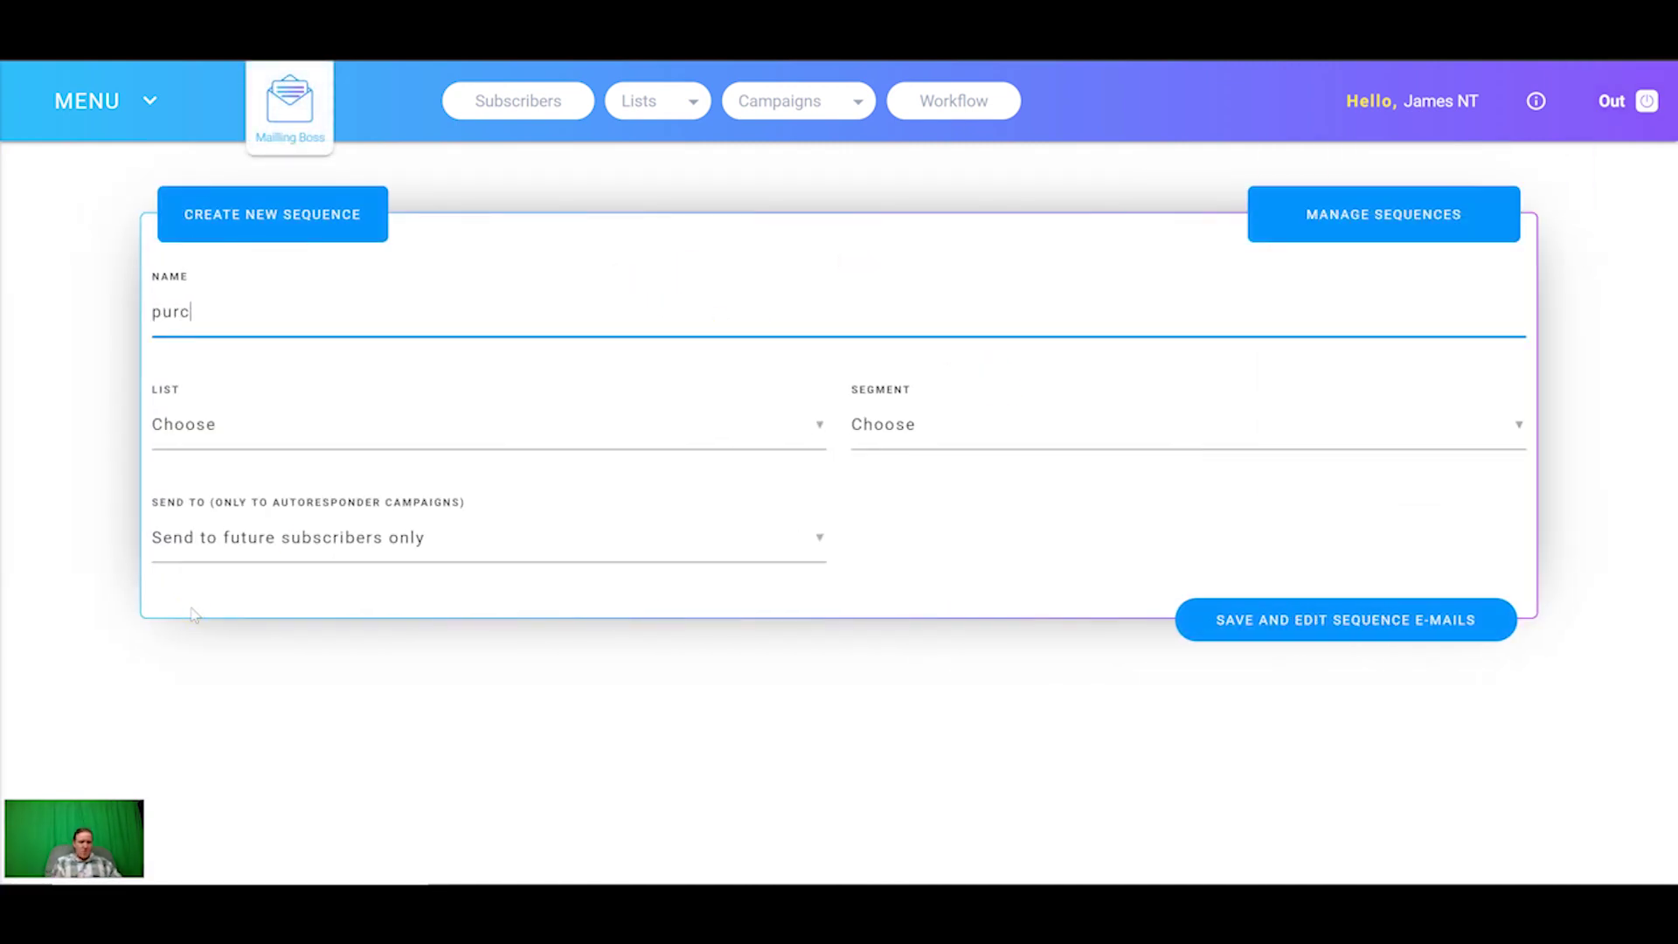
left_click(423, 428)
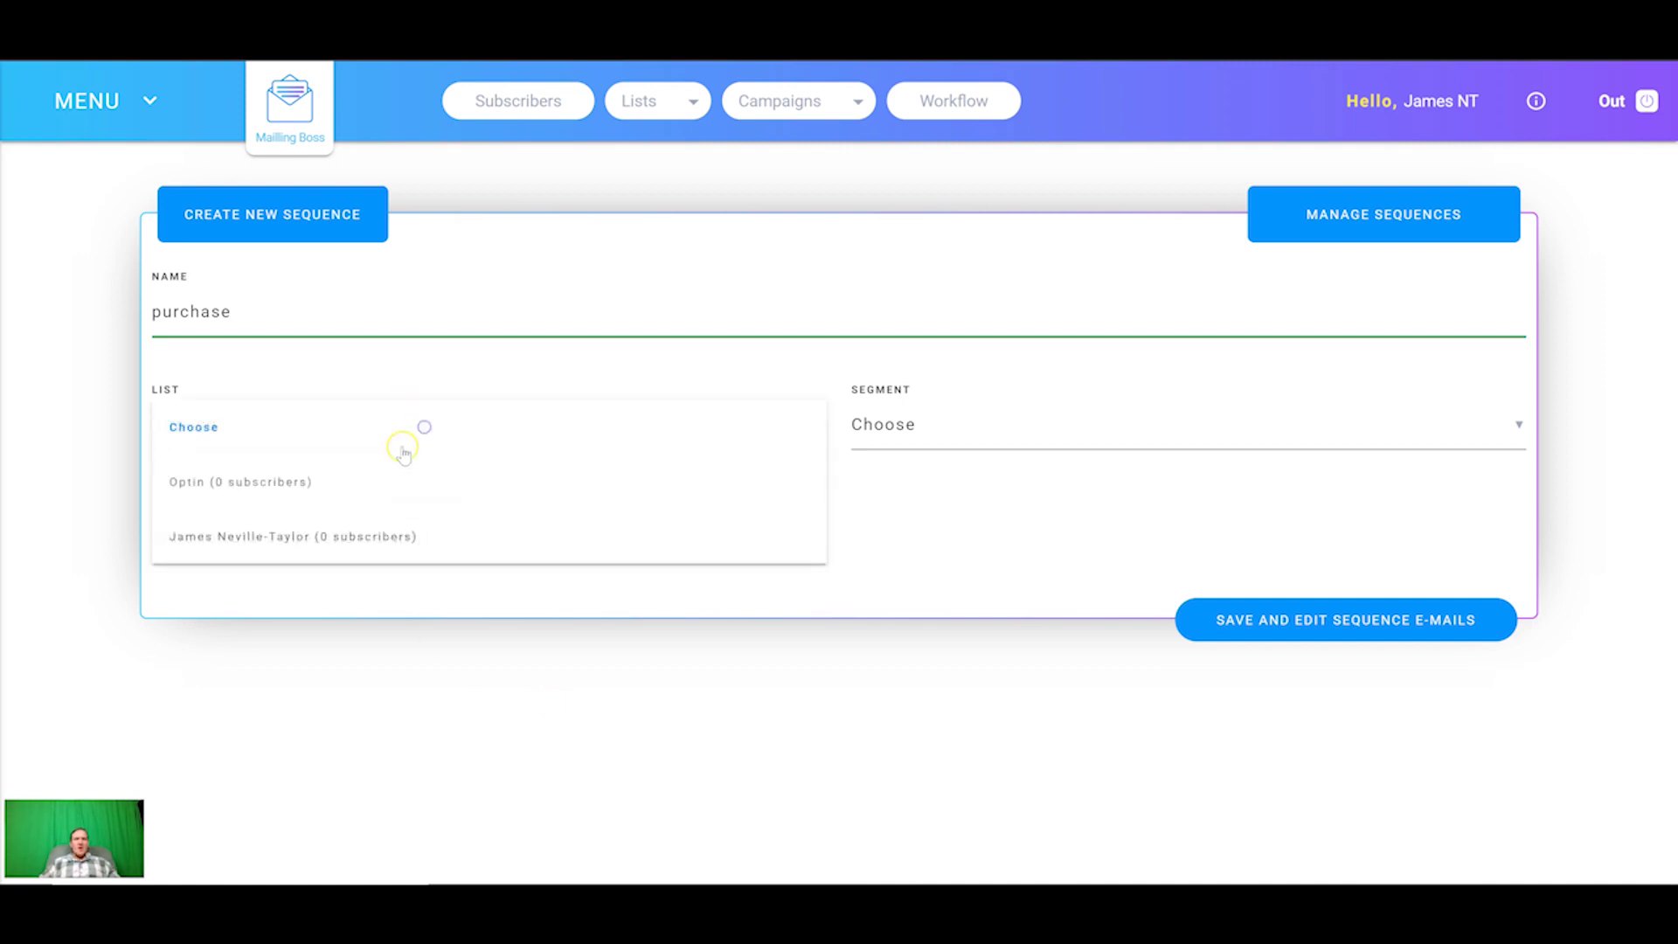
left_click(300, 537)
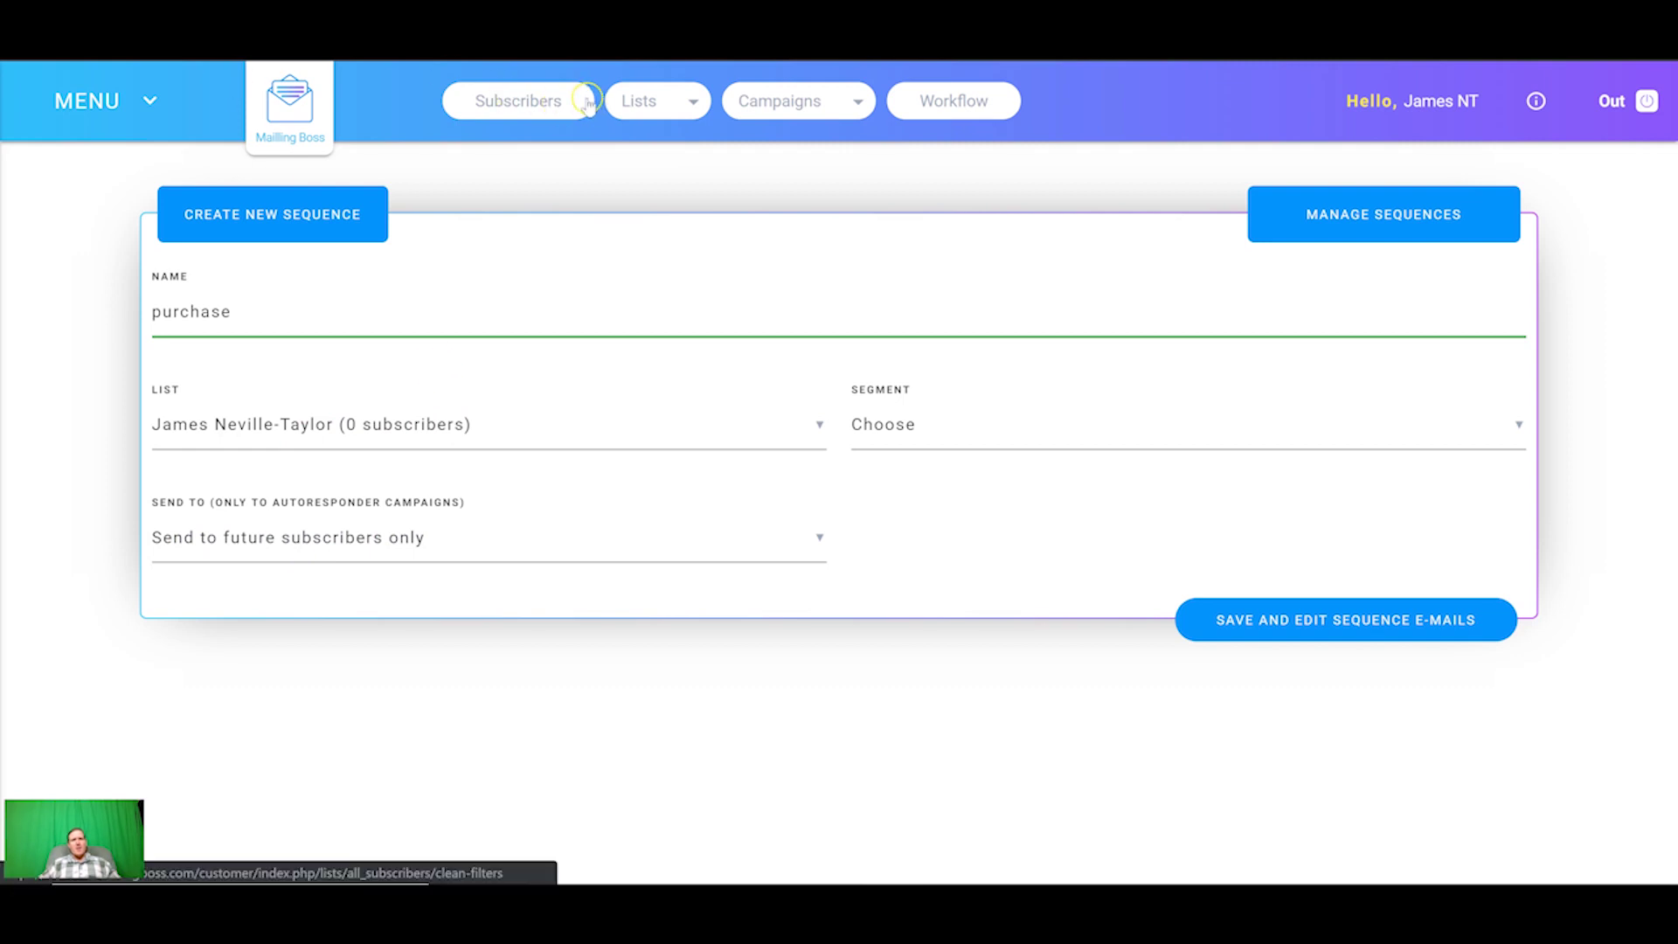
left_click(1304, 627)
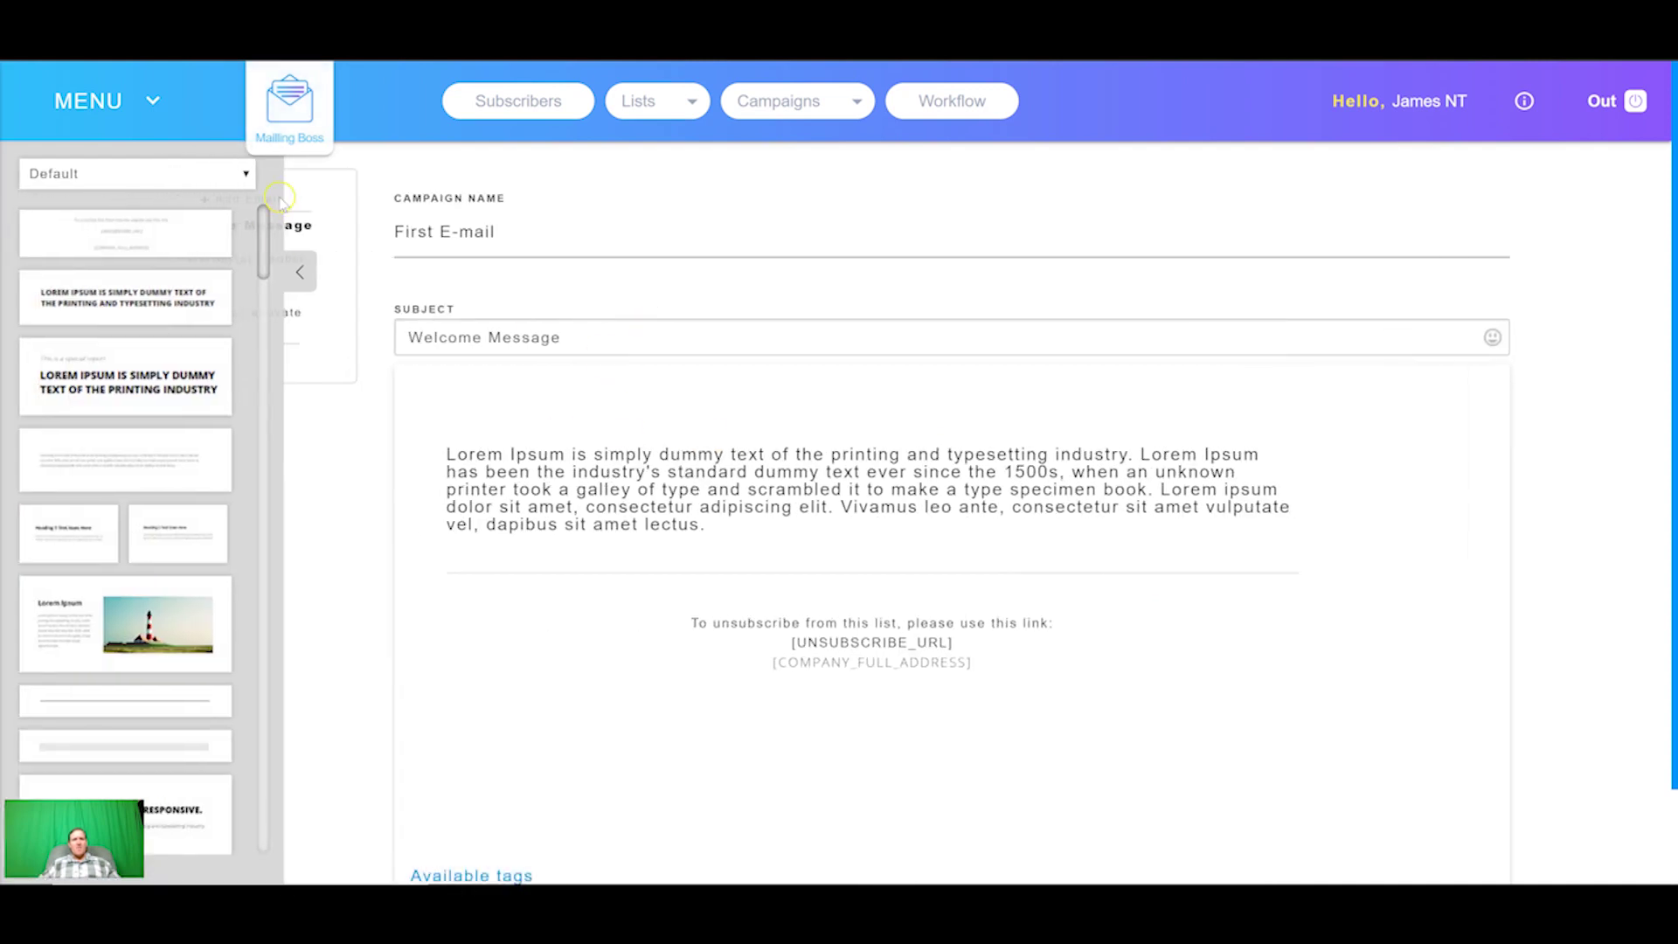
Collapse the template panel and finish the purchase sequence's Welcome Message e-mail with Done.
left_click(301, 269)
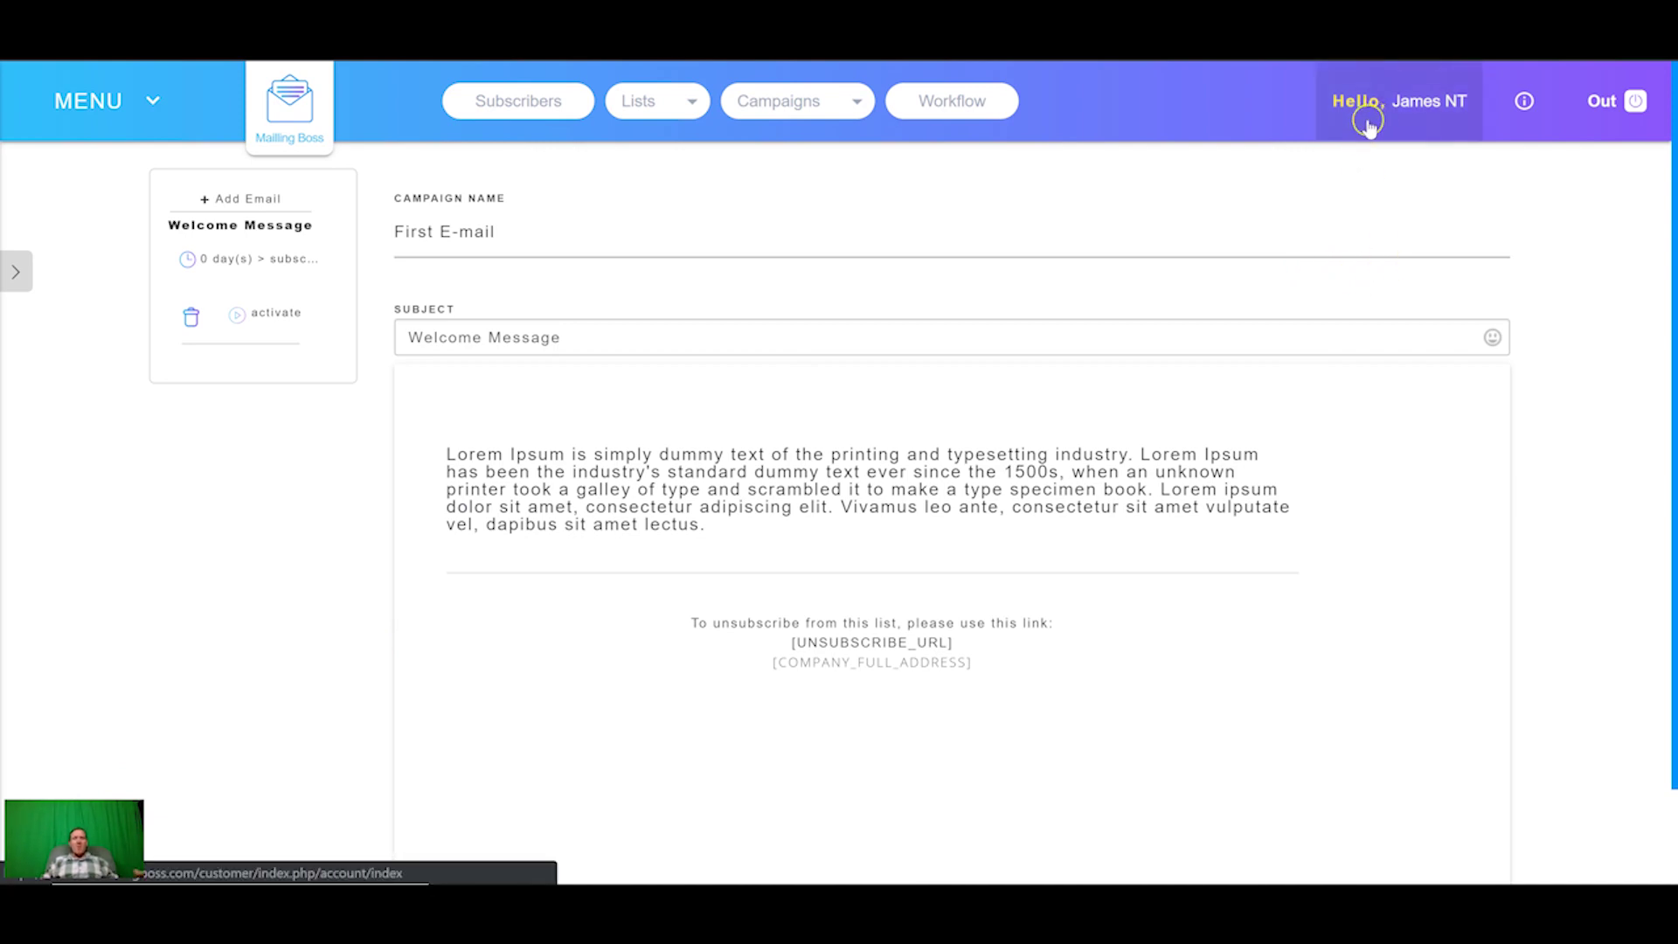
scroll(1326, 179, "down", 1)
left_click(1443, 842)
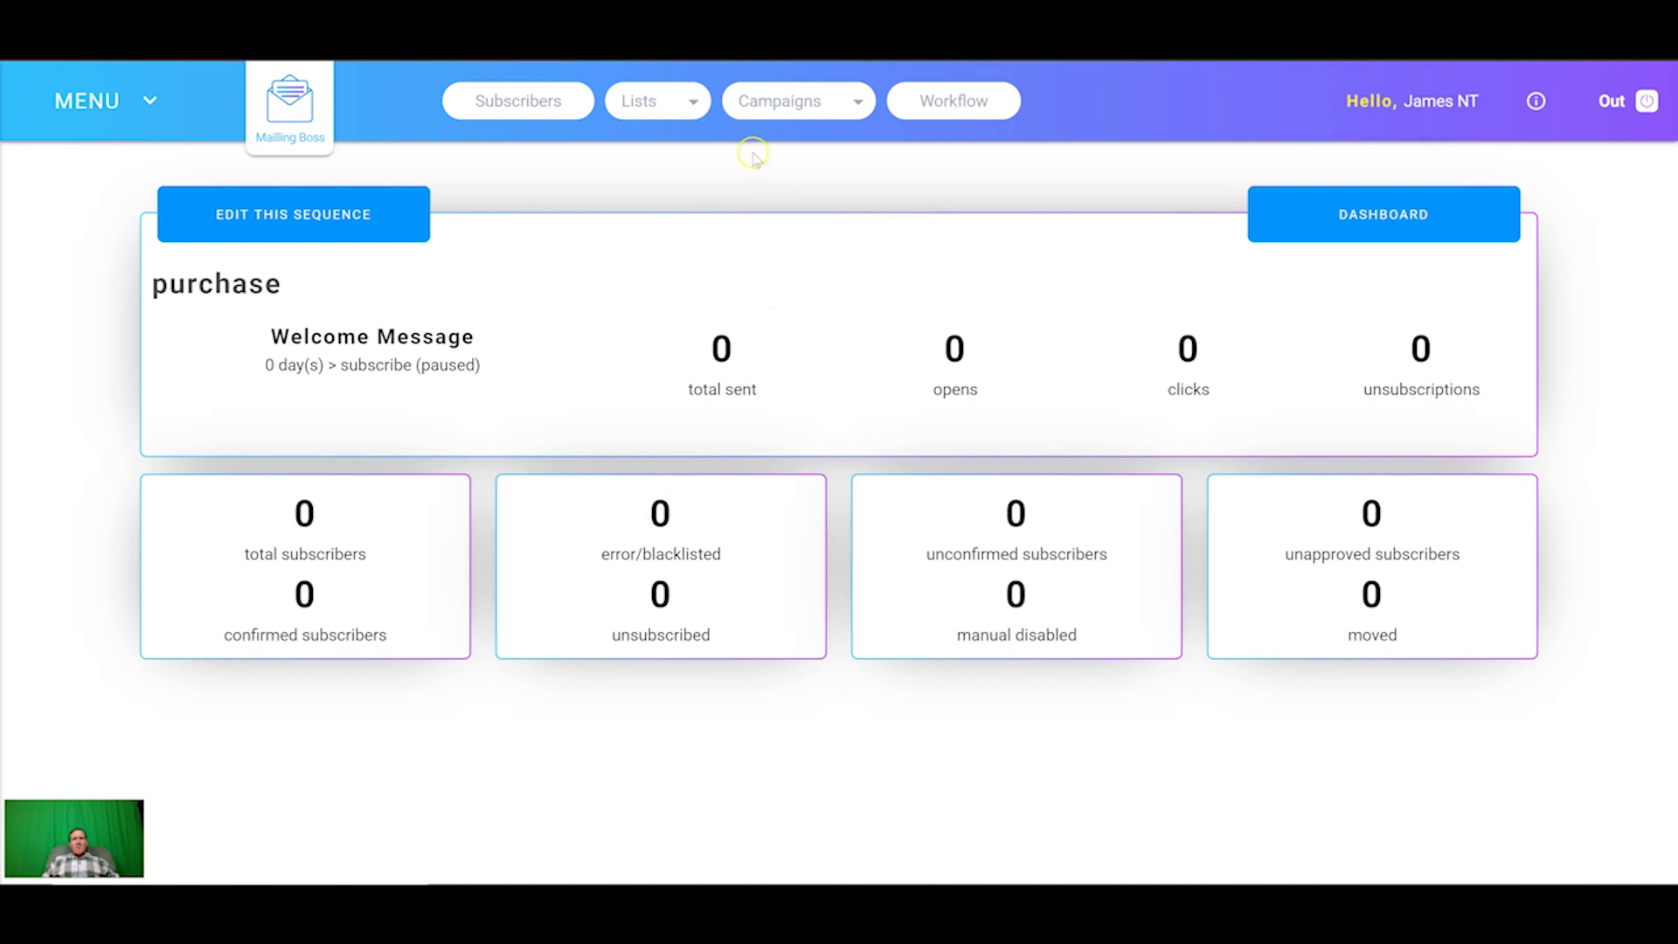
Pause the Optin list's day-0 'First E-mail' campaign in the Email Regular campaigns list.
mouse_move(797, 105)
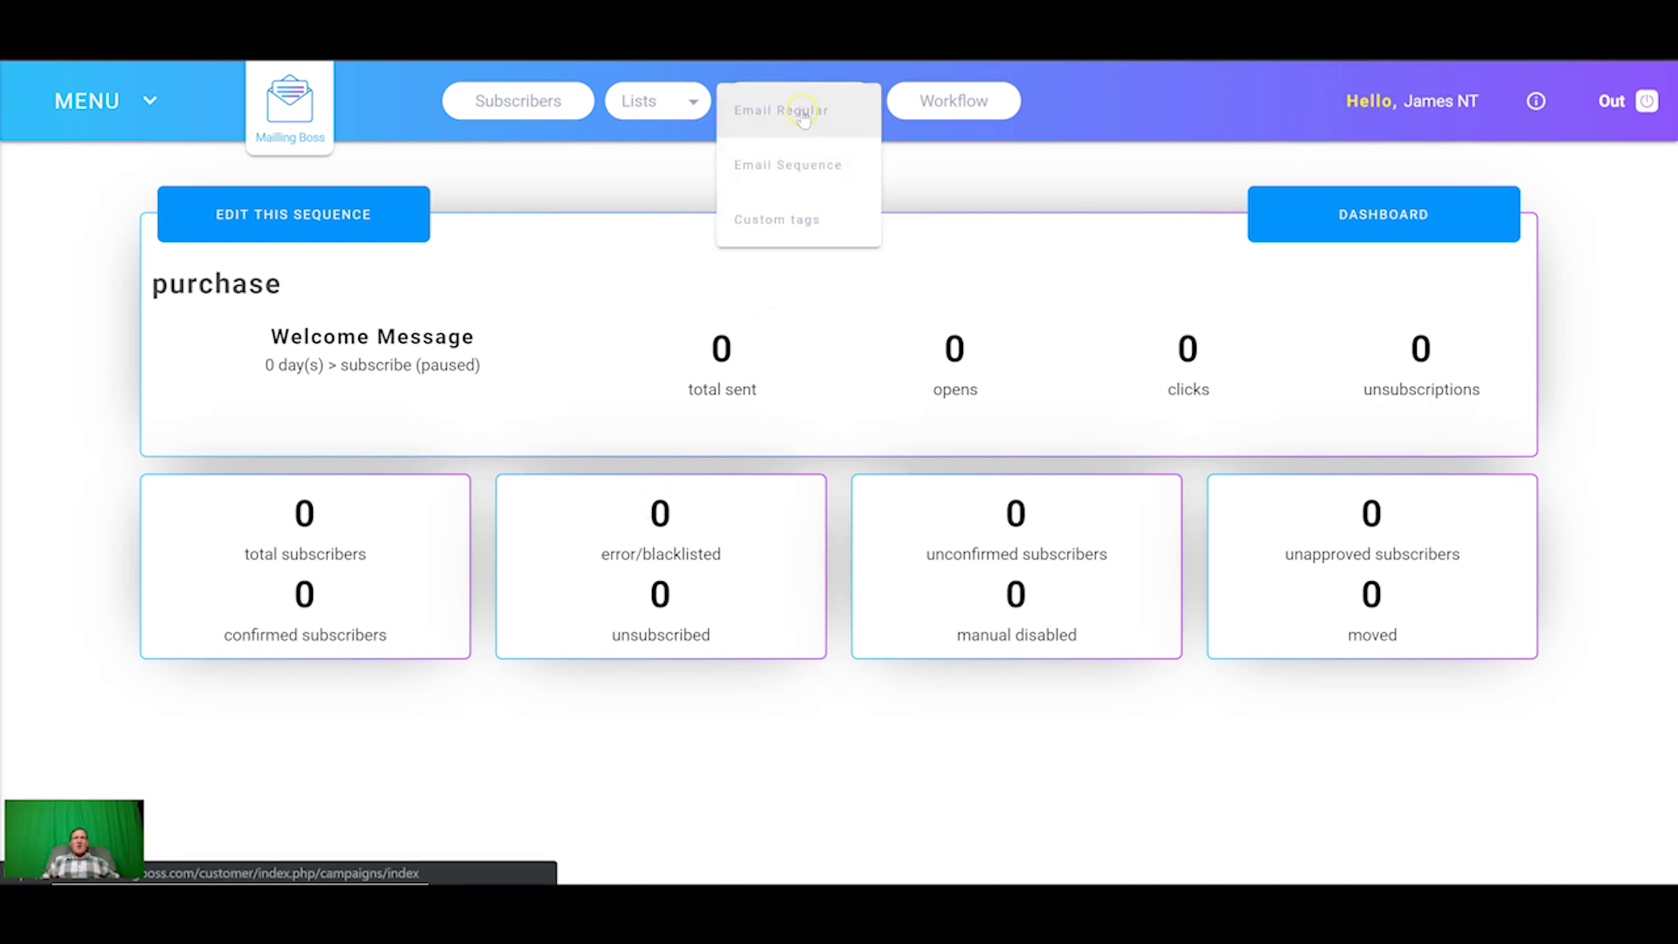
left_click(787, 106)
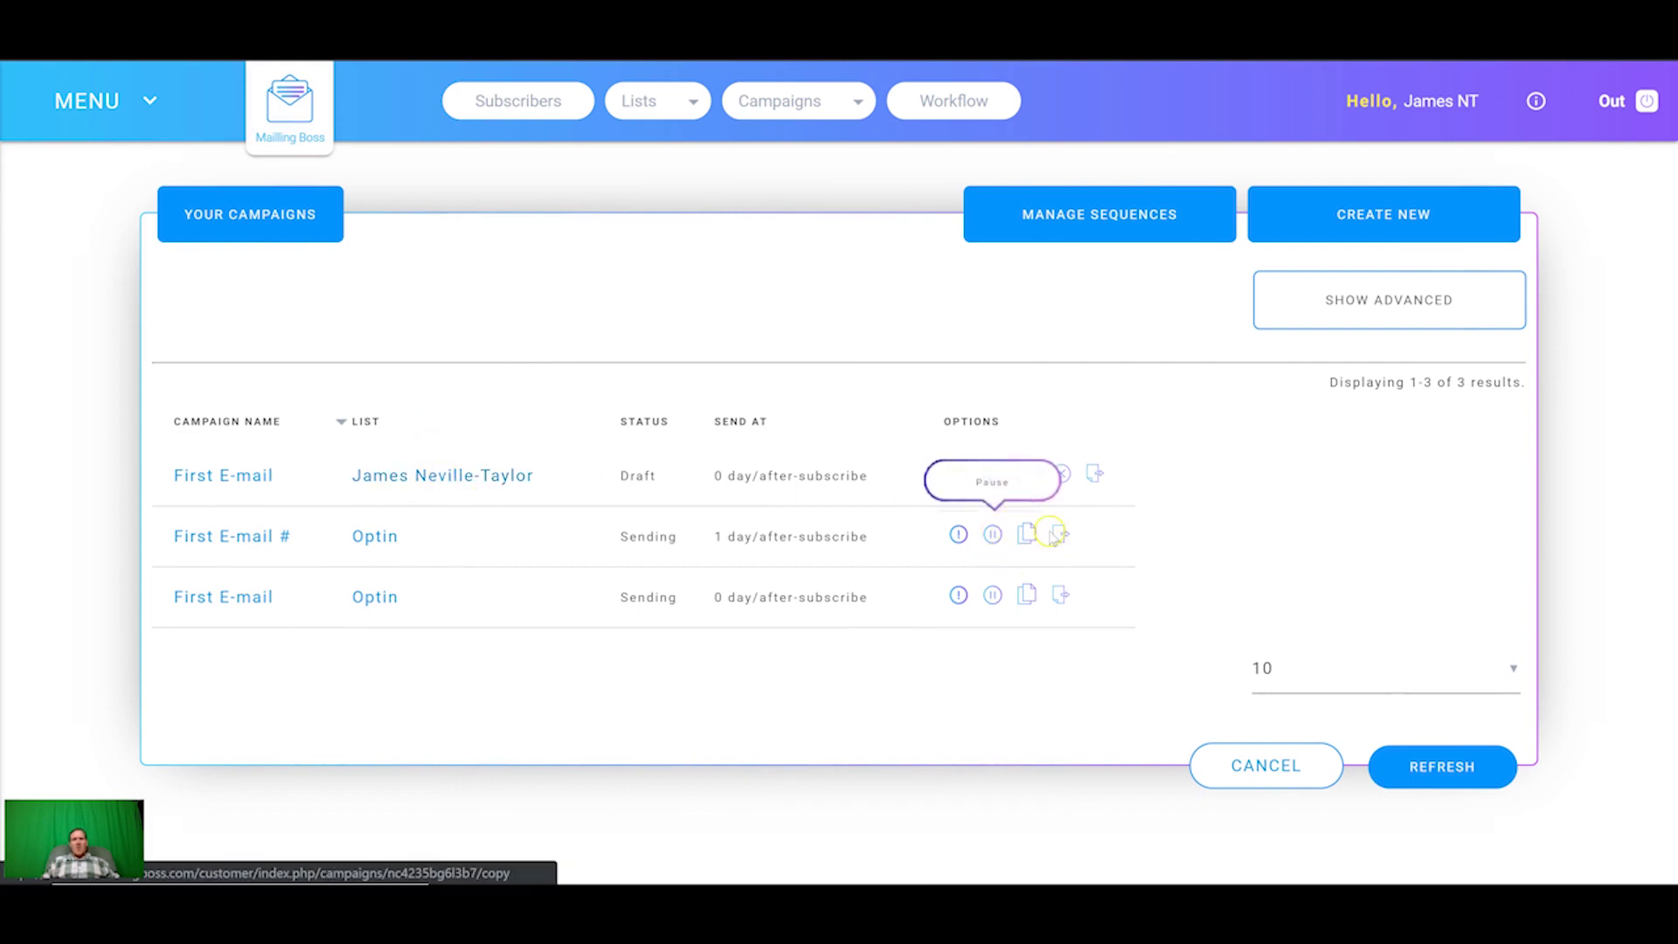
left_click(992, 595)
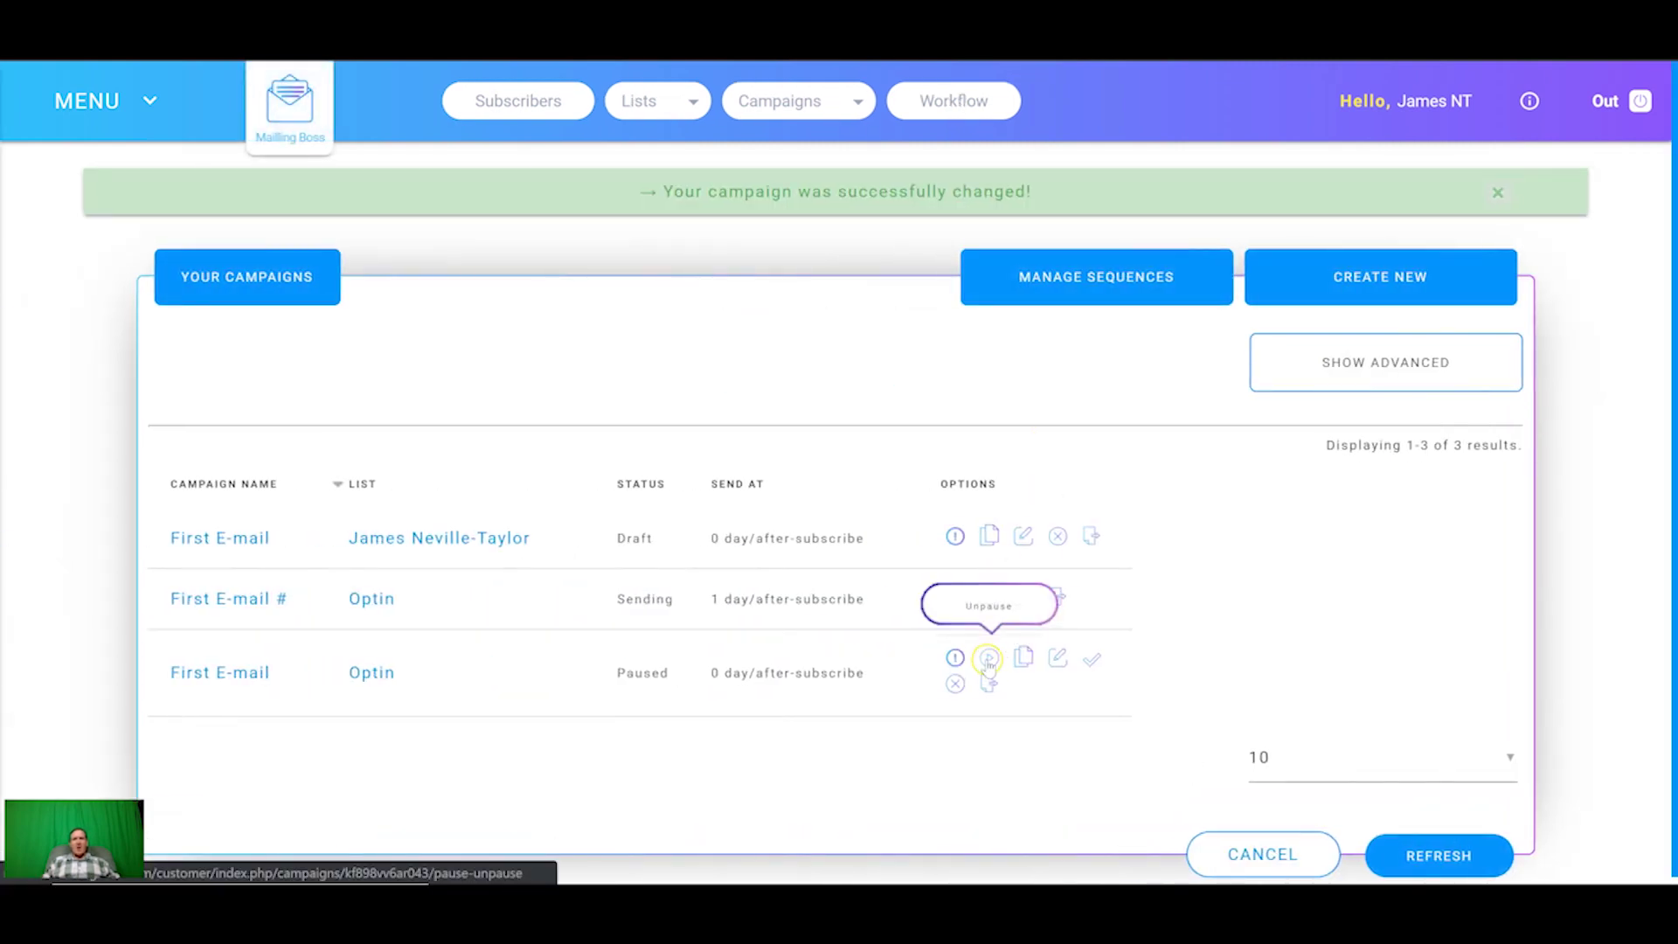
Resave the paused First E-mail campaign's details, then cancel out of the Setup step.
left_click(1058, 660)
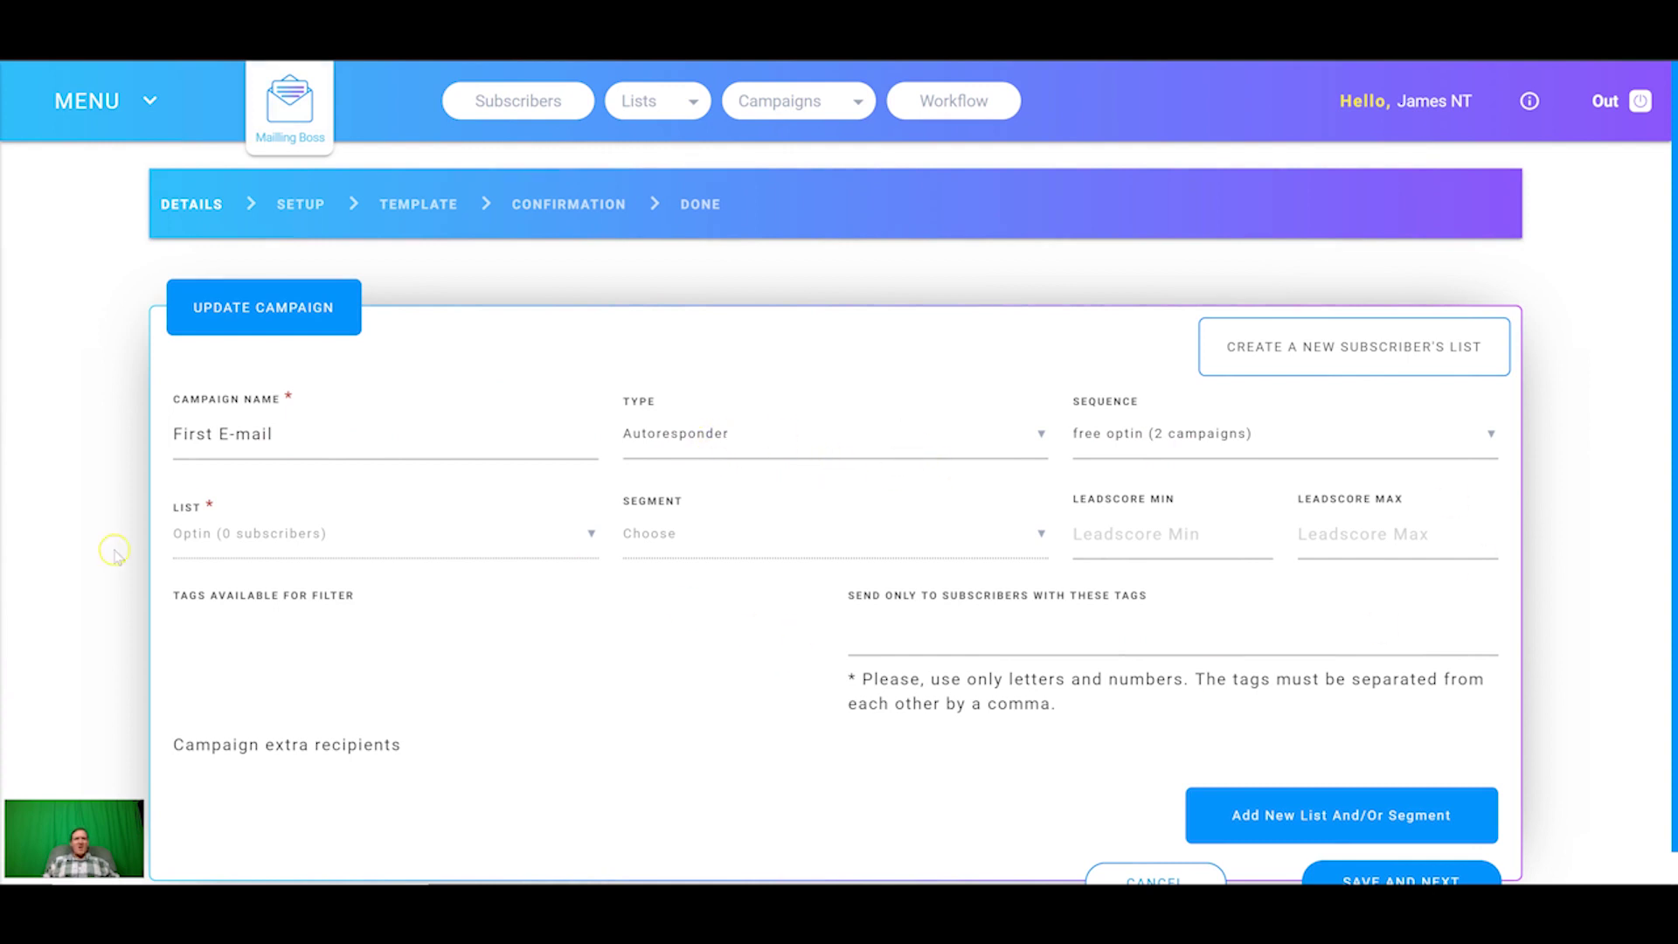
scroll(1381, 754, "down", 1)
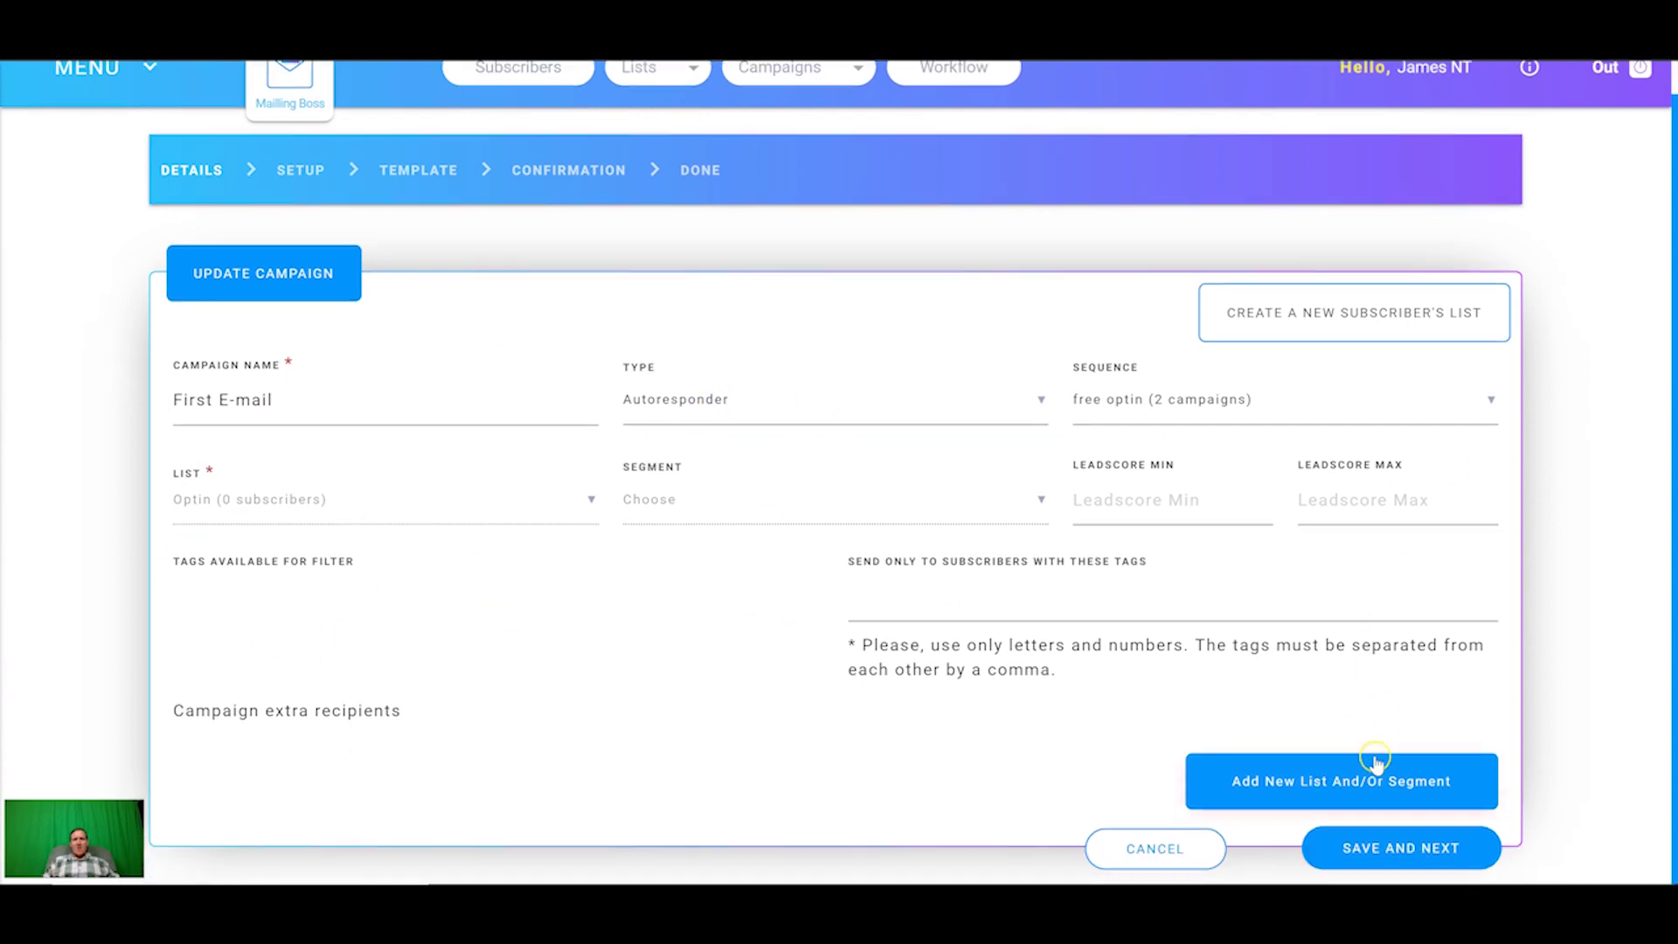
left_click(1381, 848)
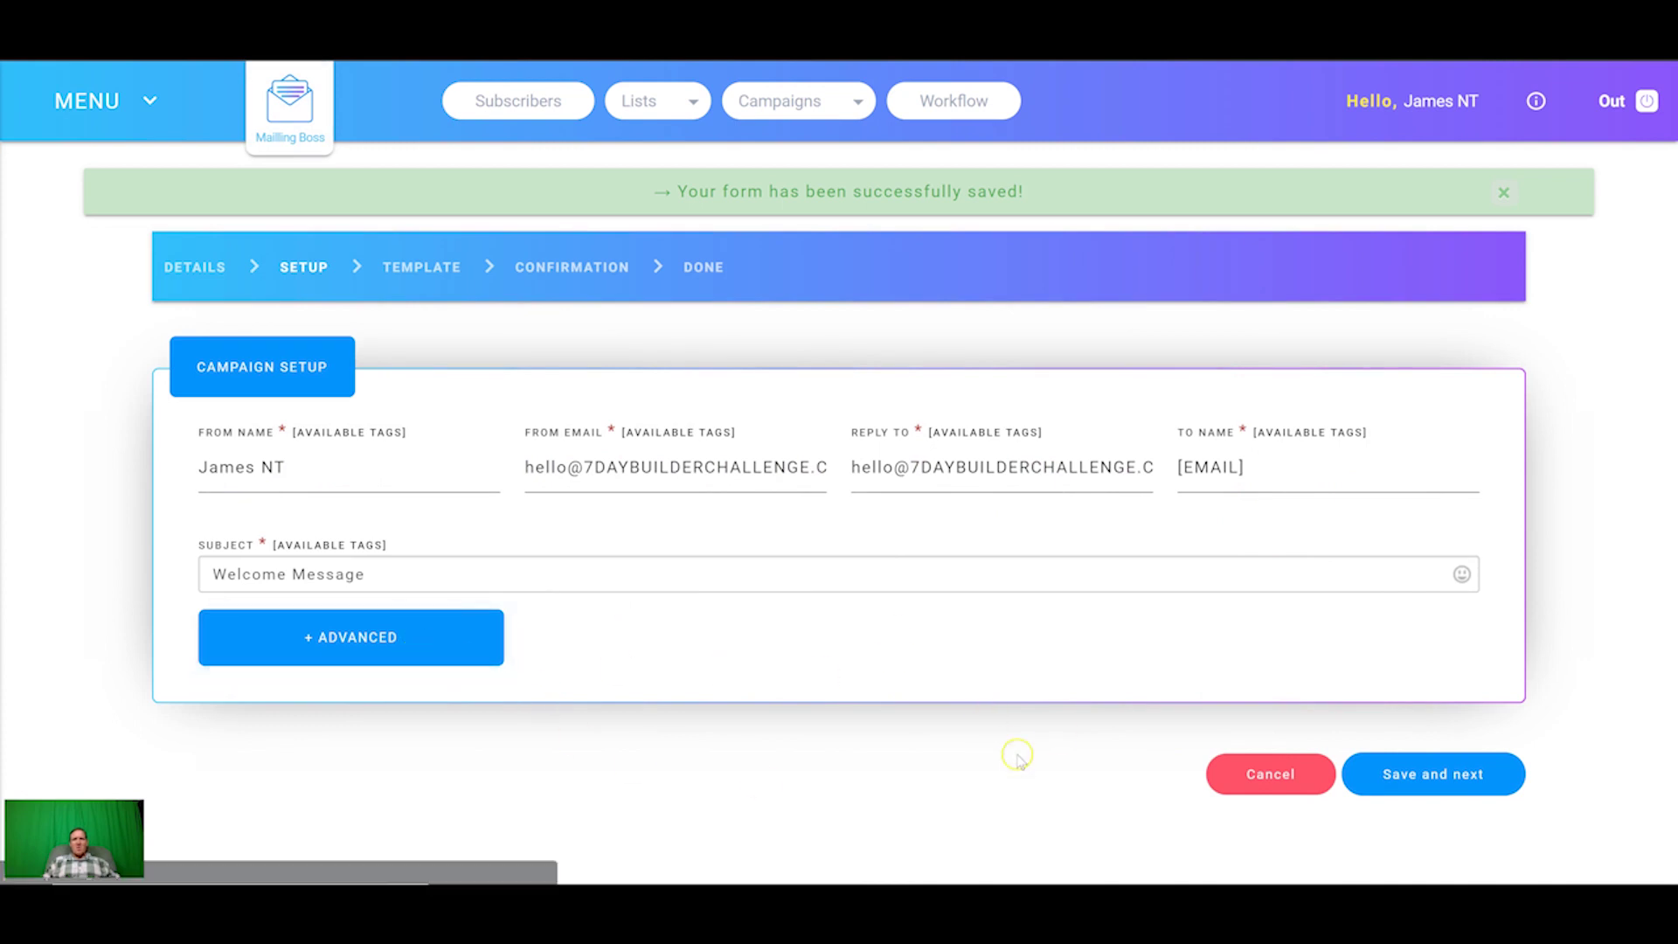
left_click(1262, 765)
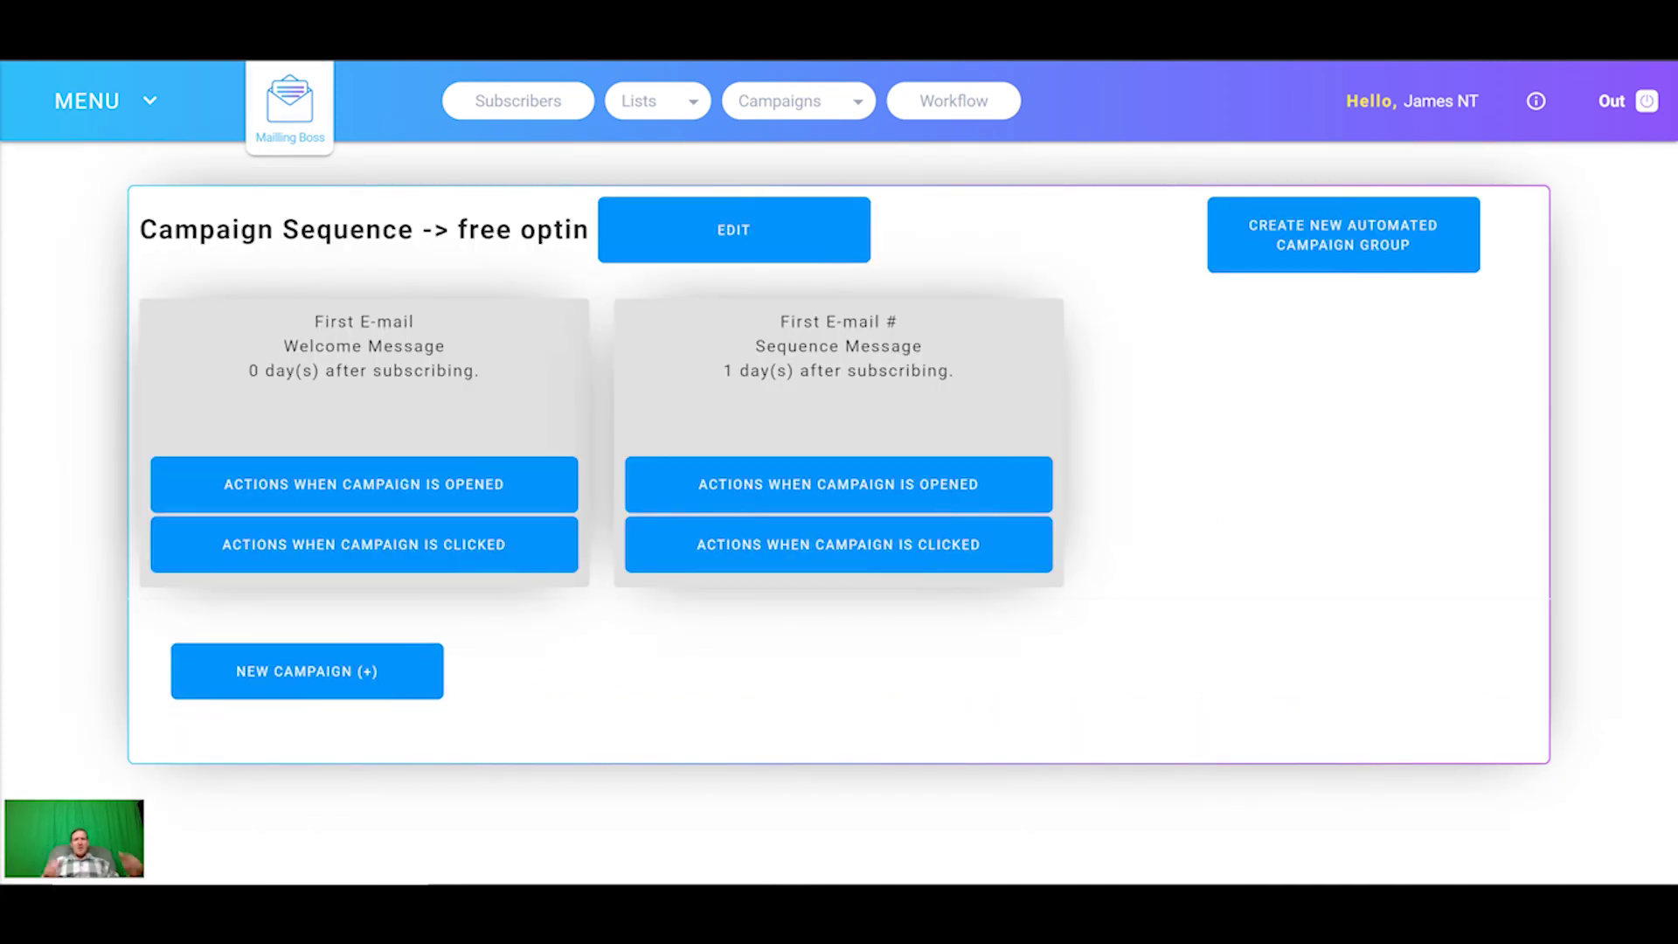